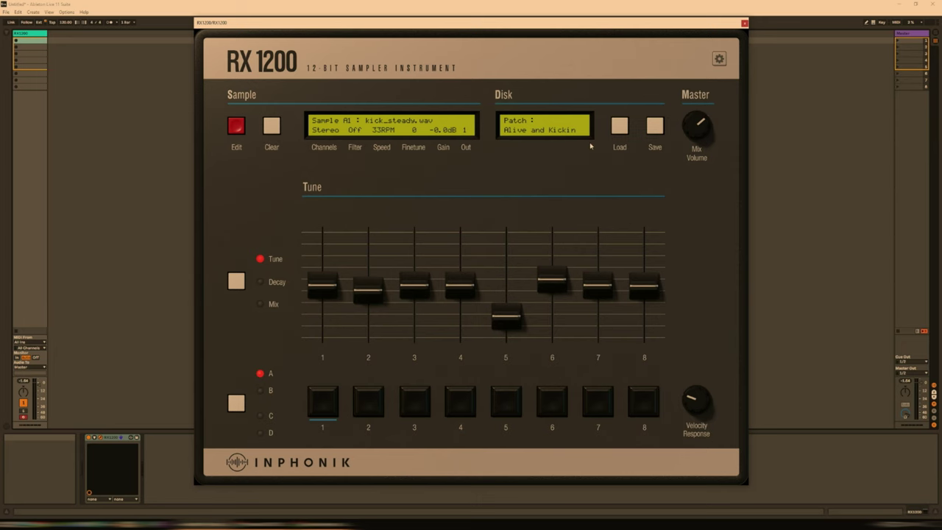
Step: Look through the preset list of the Factory Collection, then leave the preset browser without loading anything
{"action": "left_click", "coordinate": [620, 127]}
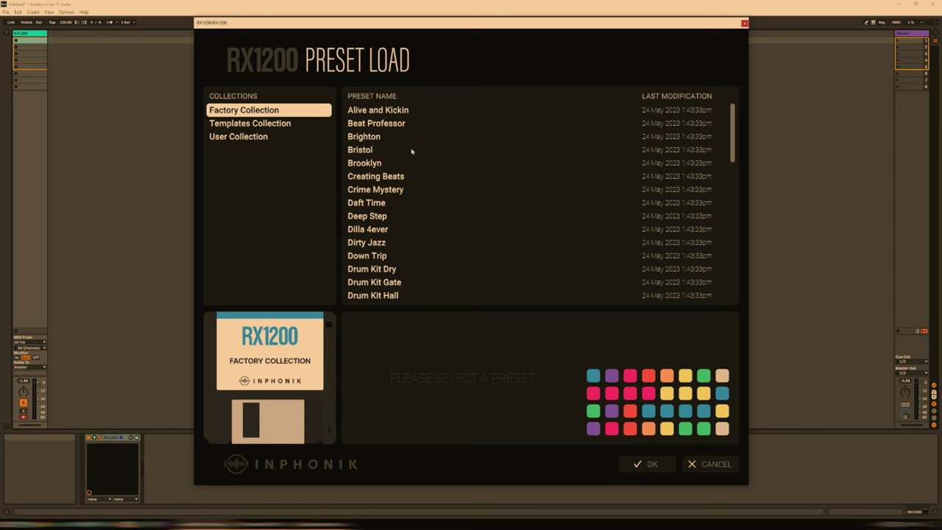
{"action": "scroll", "coordinate": [391, 127], "scroll_direction": "down", "scroll_amount": 10}
{"action": "scroll", "coordinate": [396, 131], "scroll_direction": "up", "scroll_amount": 10}
{"action": "left_click", "coordinate": [713, 466]}
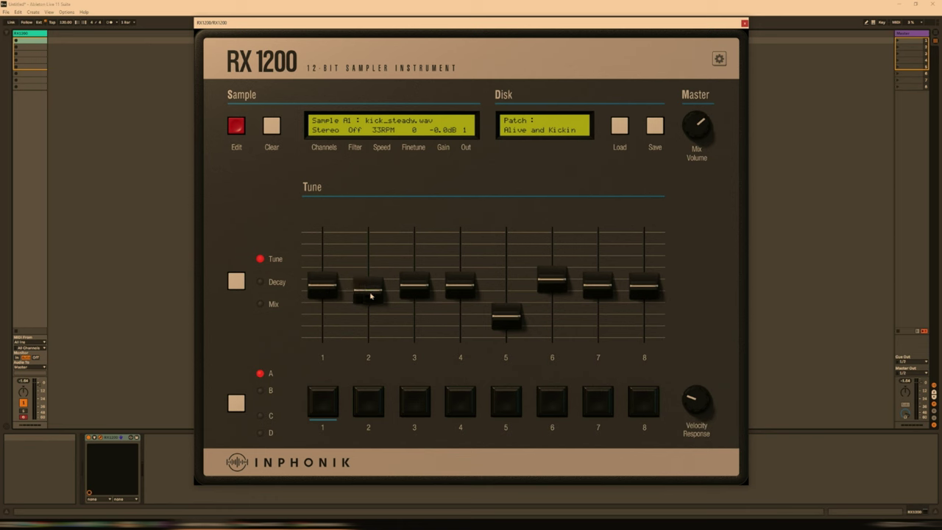
Step: Audition pads 1 and 2 in banks A and B, then pad 1 in banks C and D
{"action": "mouse_move", "coordinate": [370, 295]}
{"action": "mouse_move", "coordinate": [401, 259]}
{"action": "left_click", "coordinate": [327, 411]}
{"action": "left_click", "coordinate": [369, 411]}
{"action": "left_click", "coordinate": [265, 397]}
{"action": "left_click", "coordinate": [318, 398]}
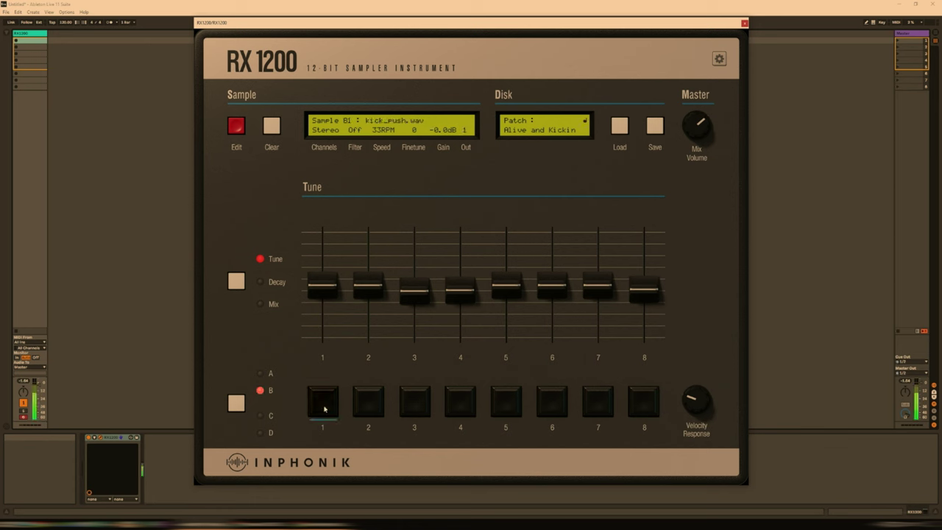
{"action": "left_click", "coordinate": [361, 409]}
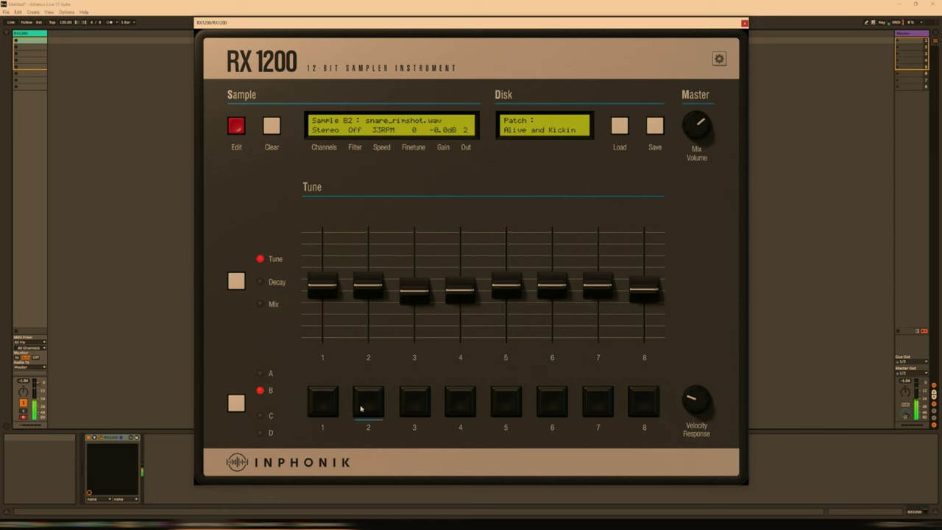
{"action": "left_click", "coordinate": [318, 400]}
{"action": "left_click", "coordinate": [279, 417]}
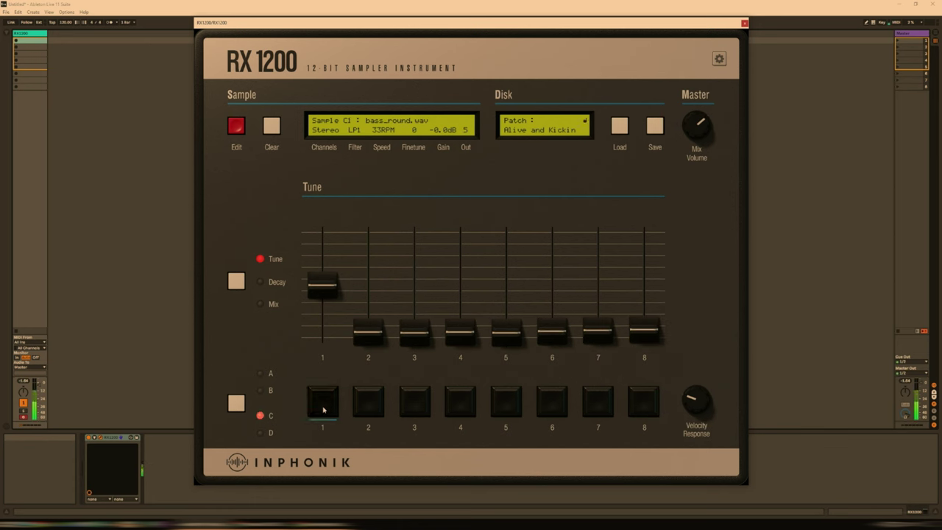
{"action": "left_click", "coordinate": [266, 433]}
{"action": "left_click", "coordinate": [328, 414]}
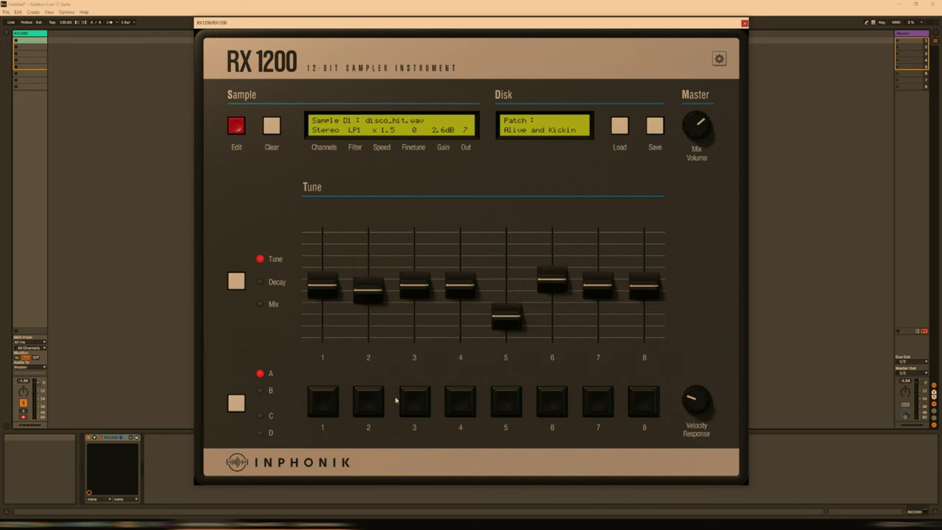
Step: Preview the first two sample pads in the preset browser, then leave it without loading a preset
{"action": "left_click", "coordinate": [623, 129]}
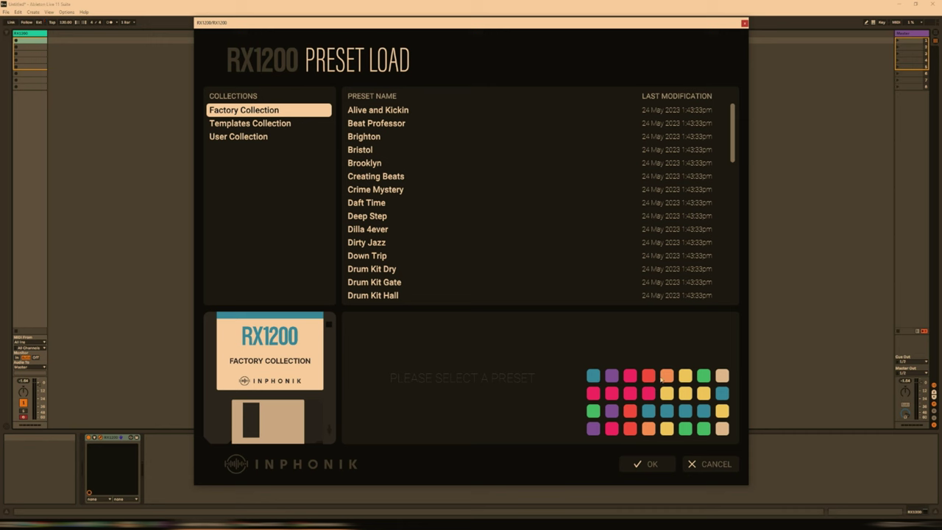
{"action": "left_click", "coordinate": [595, 378]}
{"action": "left_click", "coordinate": [612, 377]}
{"action": "left_click", "coordinate": [714, 465]}
Step: Examine the sampler's settings page and close it again
{"action": "left_click", "coordinate": [720, 60]}
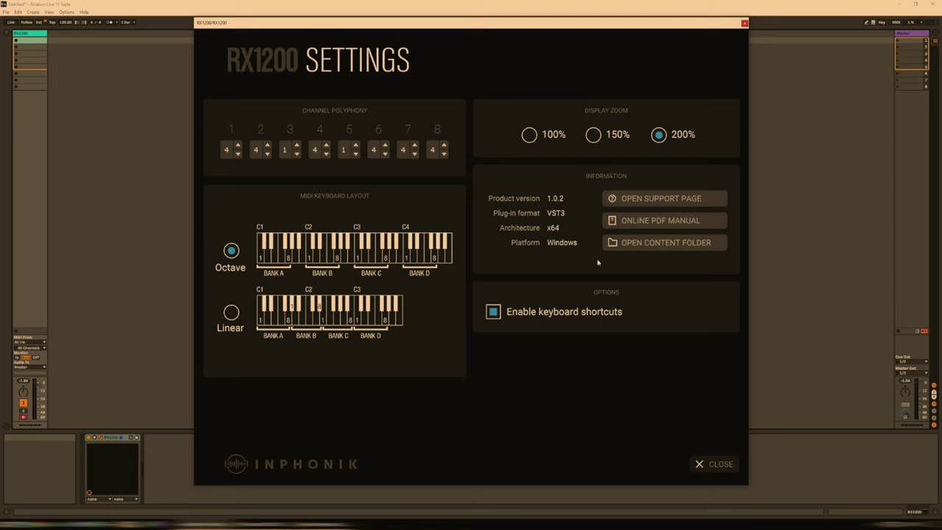
{"action": "left_click", "coordinate": [714, 464]}
Step: Read the descriptions of the Bristol, Brighton and Iceland presets and browse the entire Factory Collection list
{"action": "left_click", "coordinate": [621, 131]}
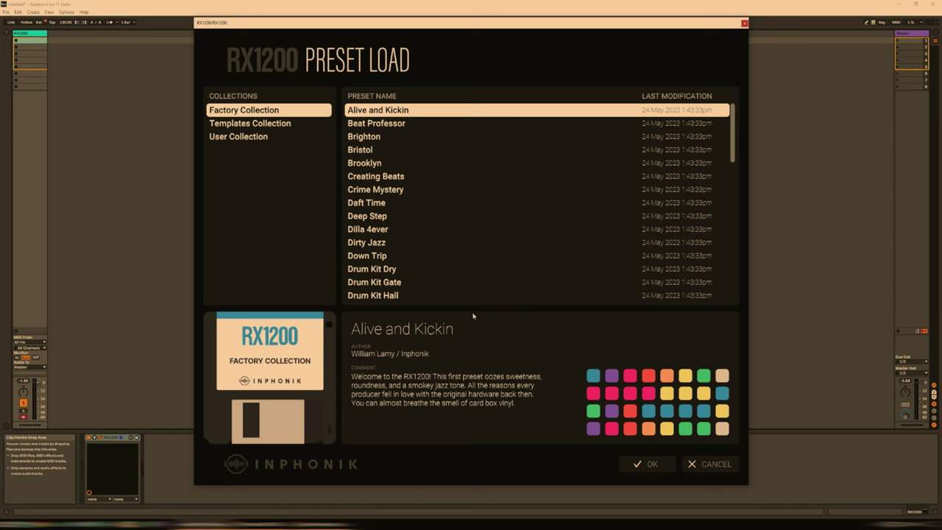
{"action": "left_click", "coordinate": [367, 151]}
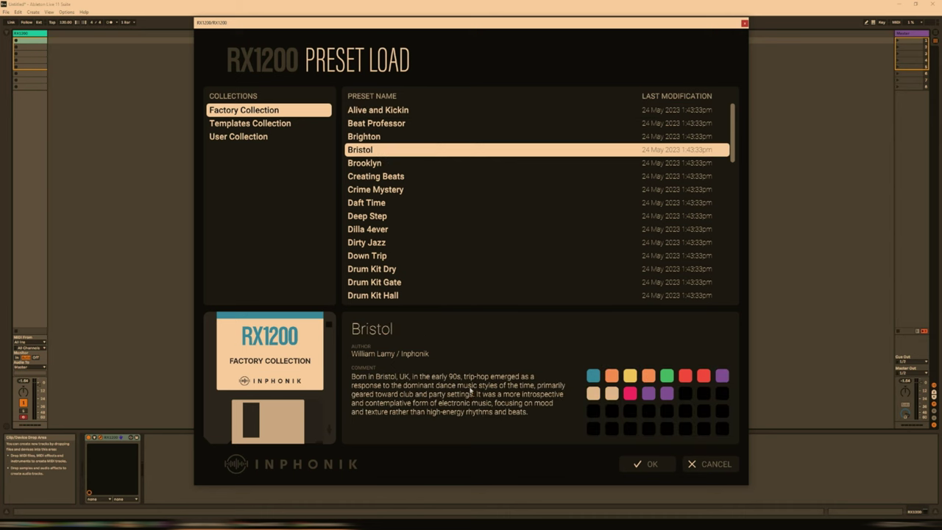
{"action": "left_click", "coordinate": [367, 138]}
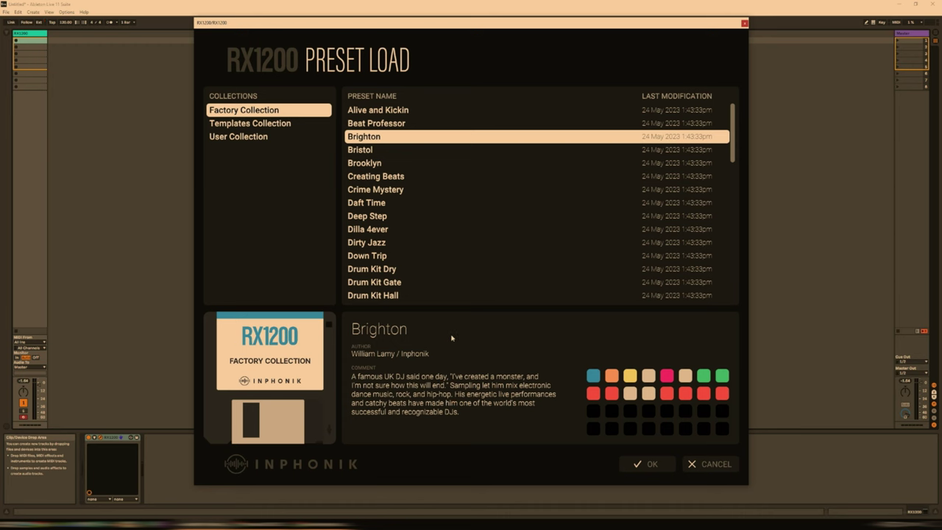
{"action": "key", "text": "i"}
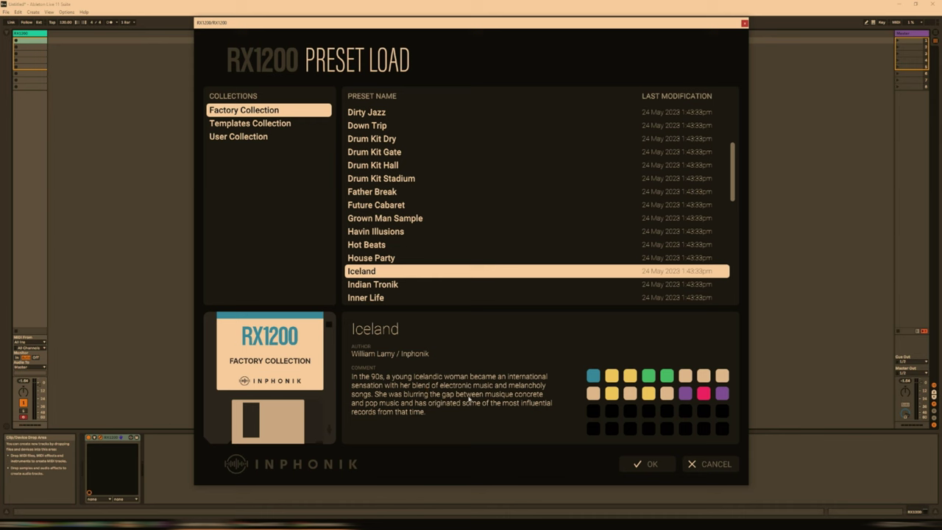
{"action": "scroll", "coordinate": [461, 284], "scroll_direction": "down", "scroll_amount": 1}
{"action": "scroll", "coordinate": [461, 285], "scroll_direction": "down", "scroll_amount": 3}
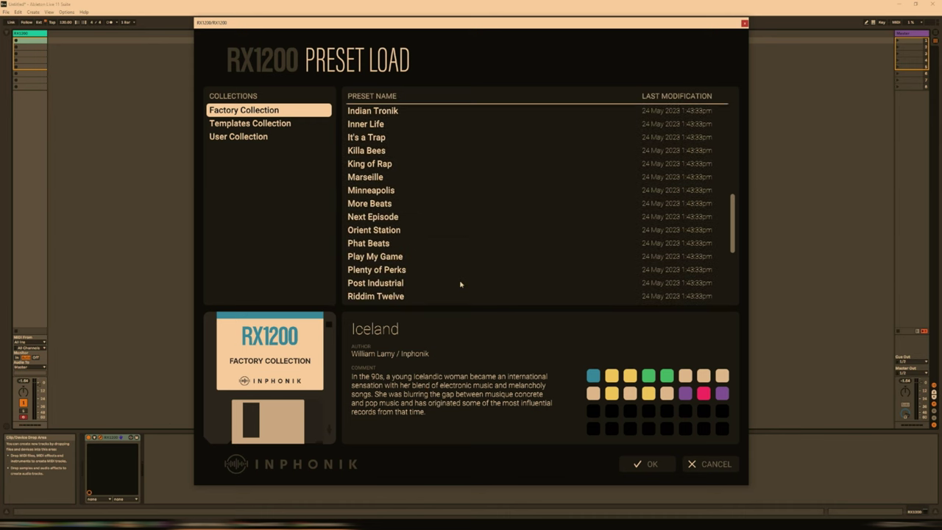
{"action": "scroll", "coordinate": [461, 284], "scroll_direction": "down", "scroll_amount": 4}
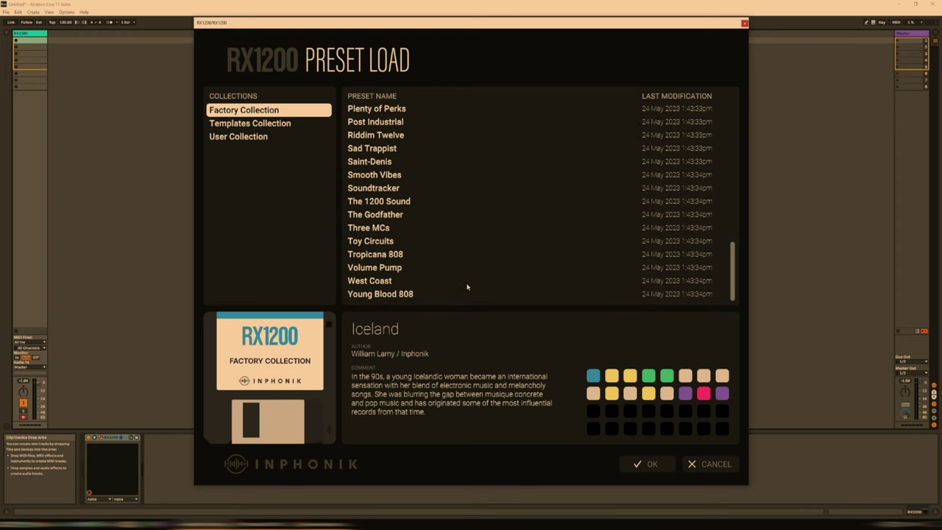
{"action": "key", "text": "Home"}
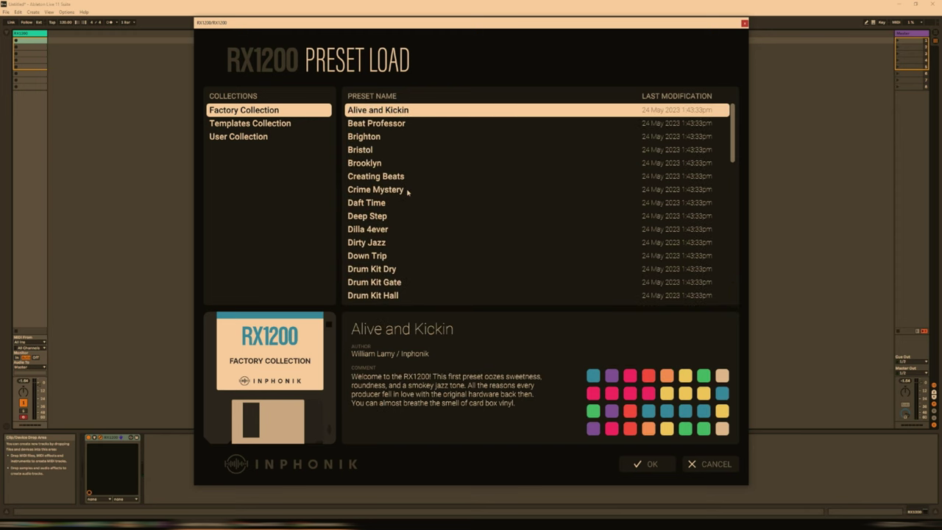
{"action": "scroll", "coordinate": [407, 193], "scroll_direction": "down", "scroll_amount": 3}
{"action": "scroll", "coordinate": [409, 197], "scroll_direction": "up", "scroll_amount": 3}
Step: Preview the Brooklyn preset, then load the Alive and Kickin preset from the Factory Collection
{"action": "left_click", "coordinate": [357, 164]}
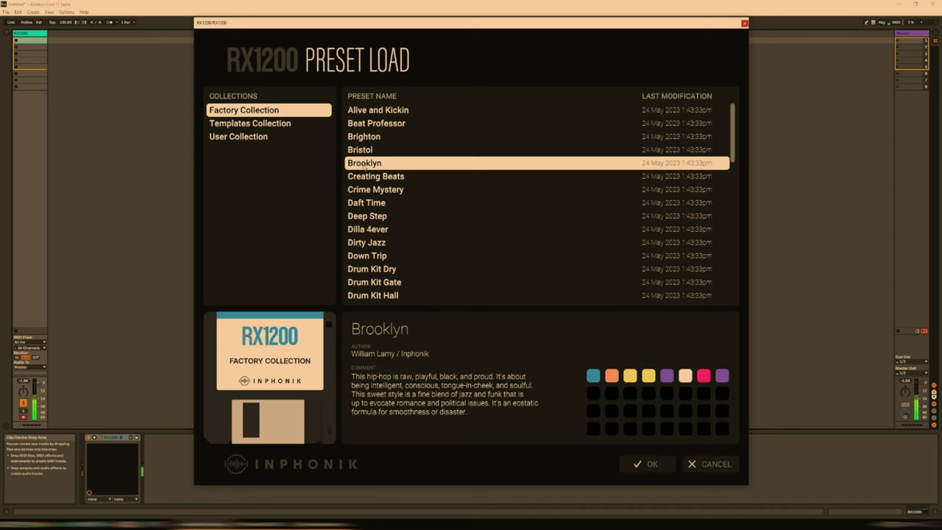
{"action": "left_click", "coordinate": [374, 111]}
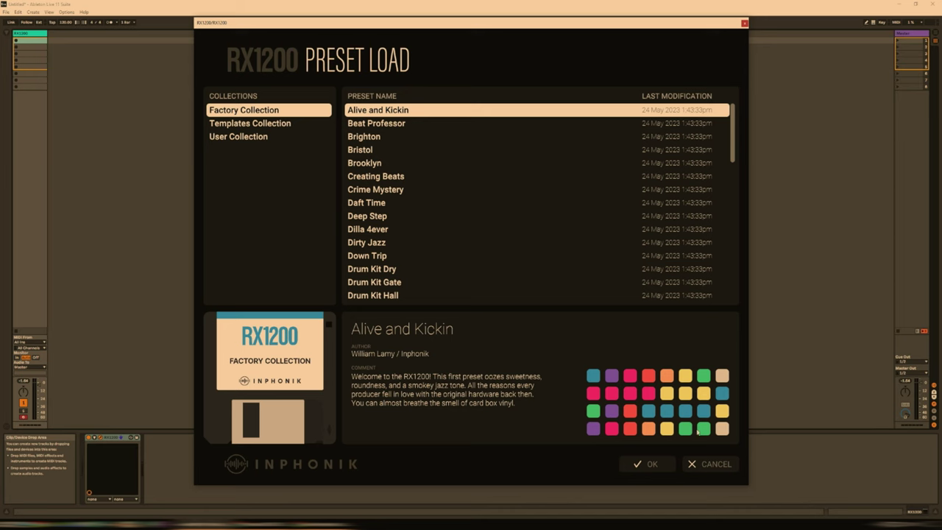
{"action": "left_click", "coordinate": [659, 465]}
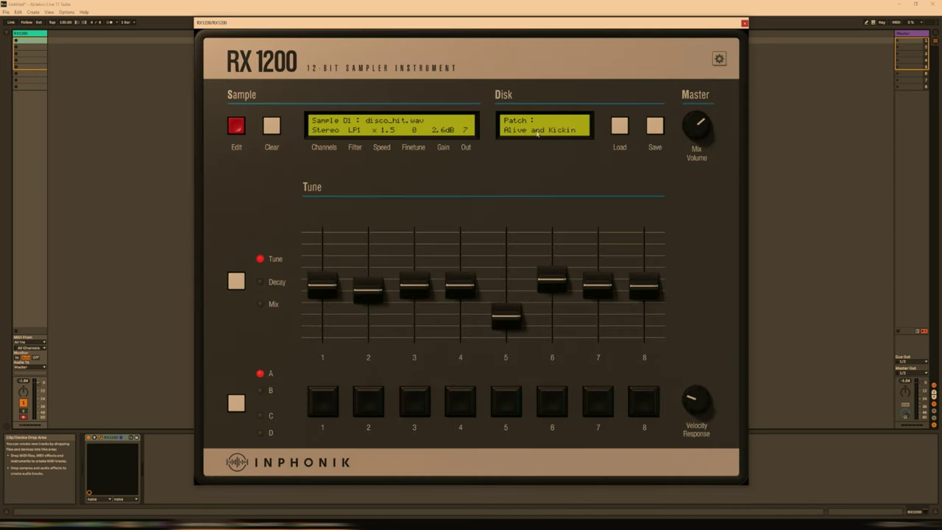
Step: Audition pad 1 and set the sampler's display zoom to 150%
{"action": "left_click", "coordinate": [323, 407]}
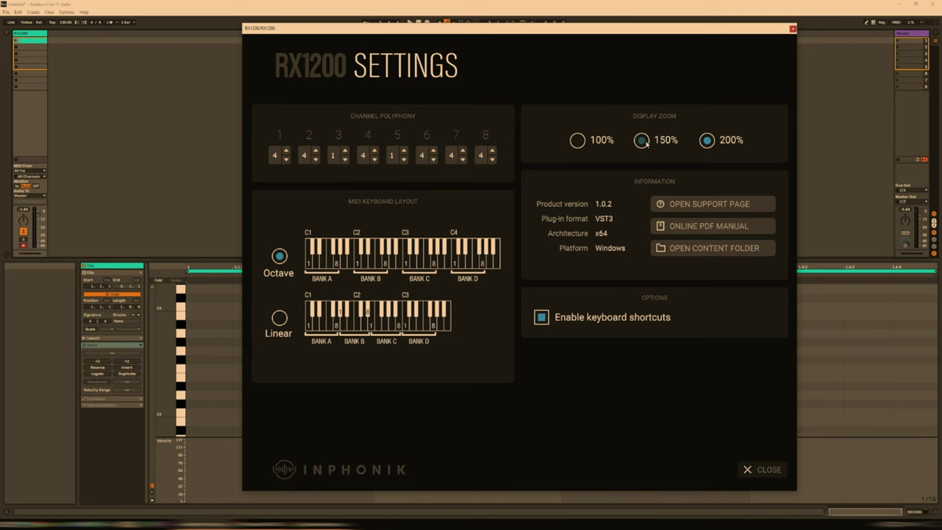
{"action": "left_click", "coordinate": [641, 140]}
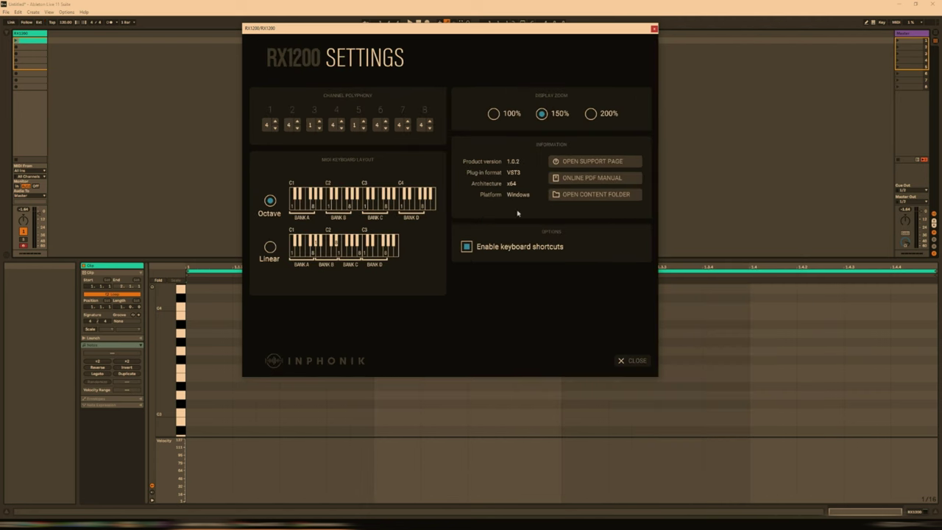
{"action": "left_click", "coordinate": [494, 114]}
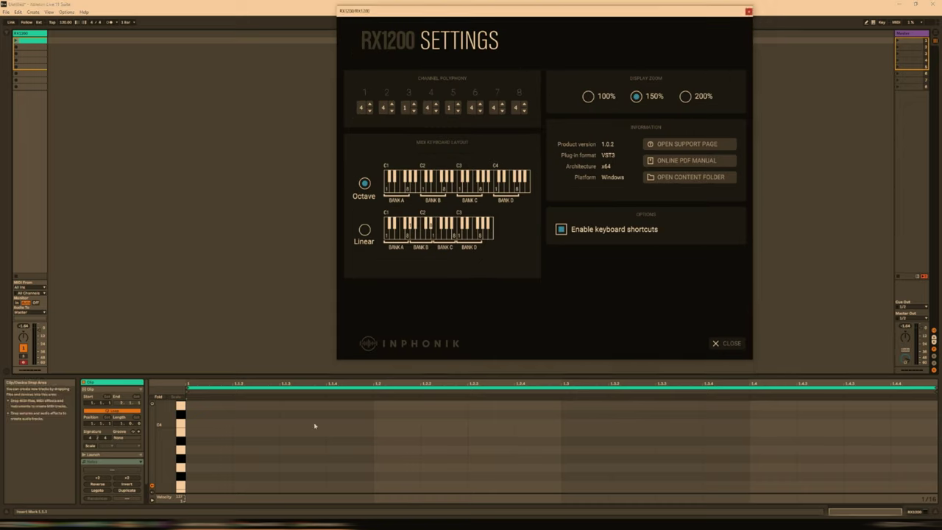
Step: Play the clip and build the kick pattern on C1 with notes at 1.1.1, 1.1.4, 1.2.3, 1.3.4 and 1.4.3
{"action": "key", "text": "space"}
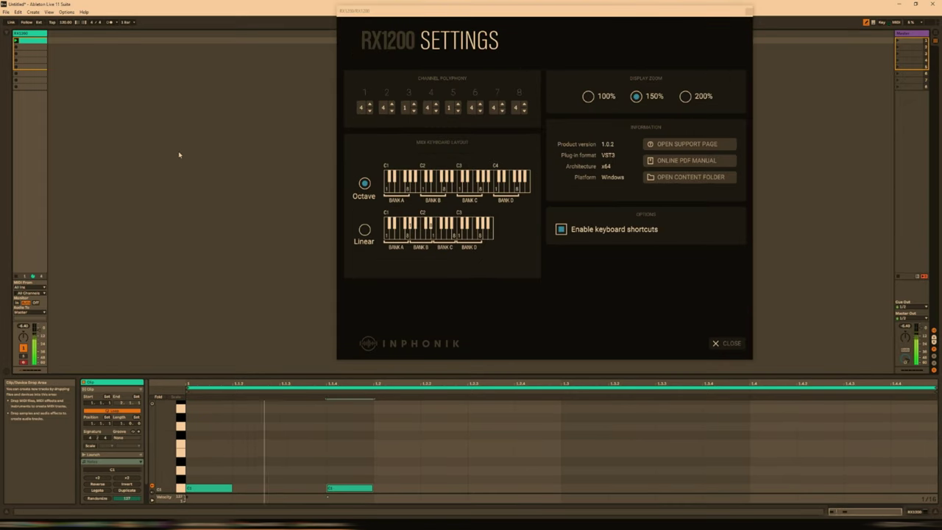
{"action": "key", "text": "ctrl+d"}
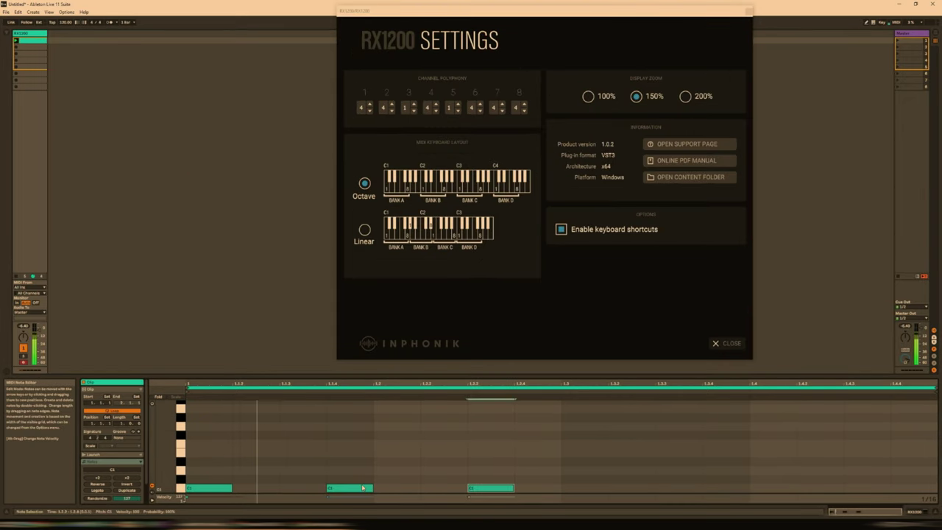
{"action": "key", "text": "ctrl+d"}
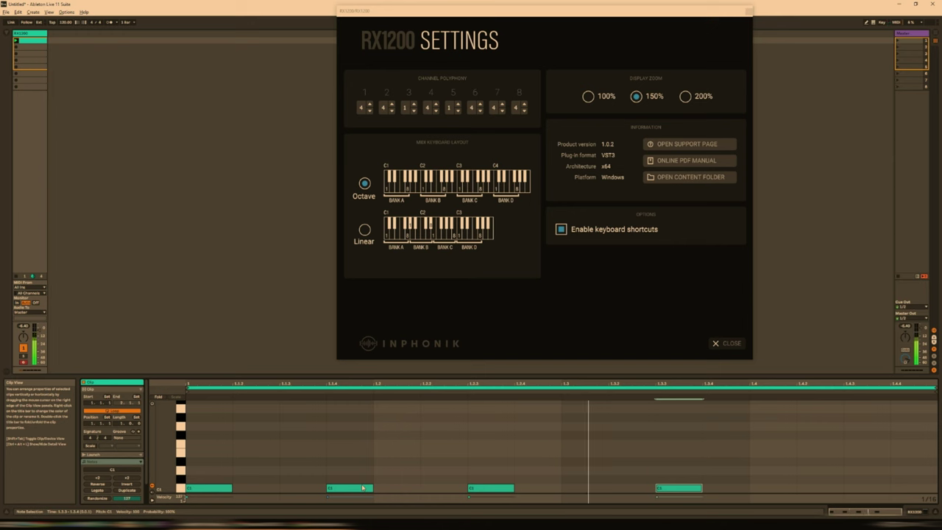
{"action": "key", "text": "Right"}
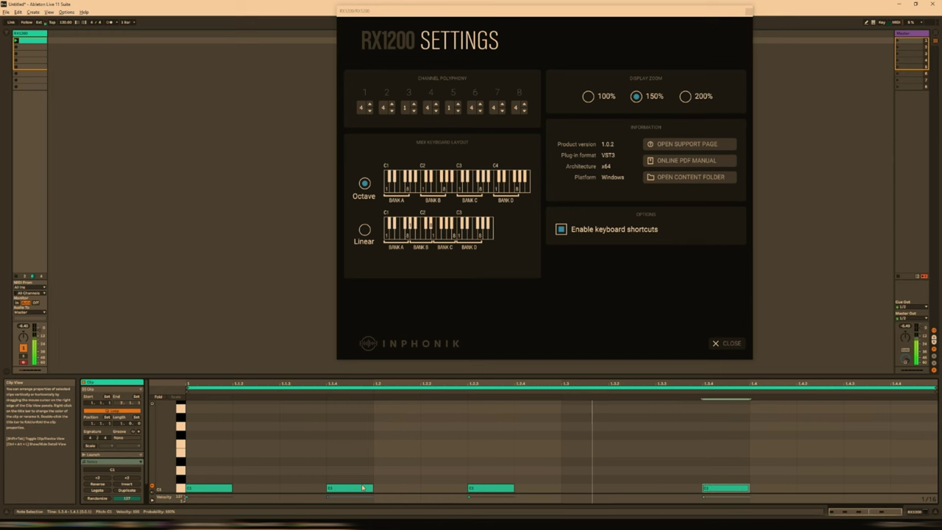
{"action": "key", "text": "ctrl+d"}
{"action": "key", "text": "Right"}
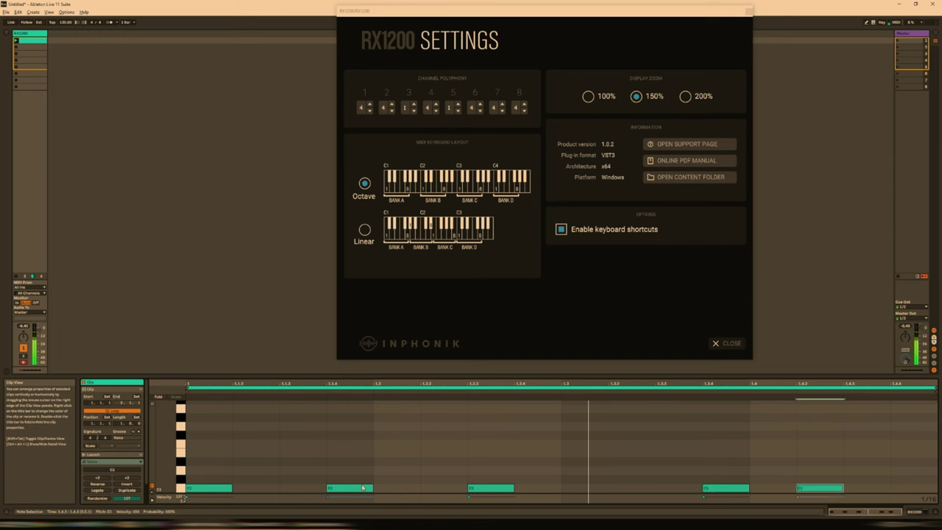
{"action": "key", "text": "Right"}
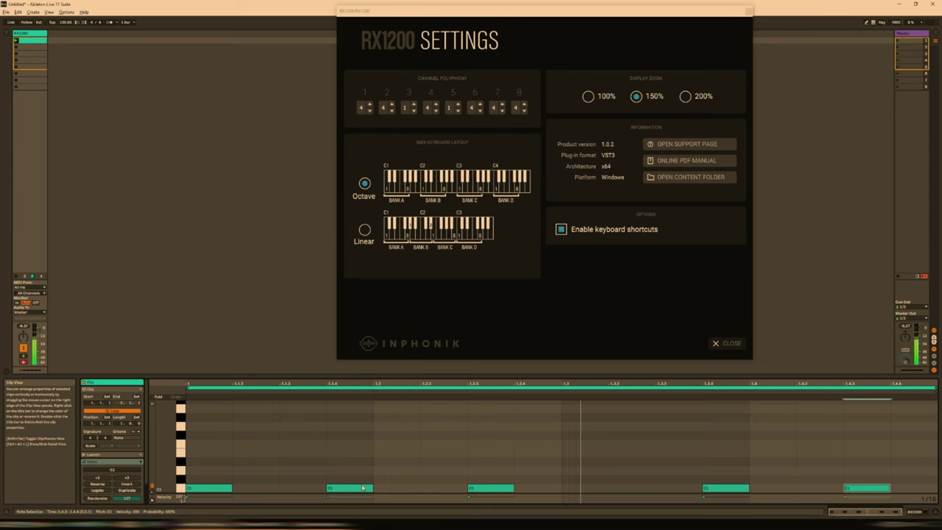
Step: Duplicate a kick note up to C#1 and place snare hits at 1.2.1, 1.3.3 and 1.4.2
{"action": "left_click", "coordinate": [363, 488]}
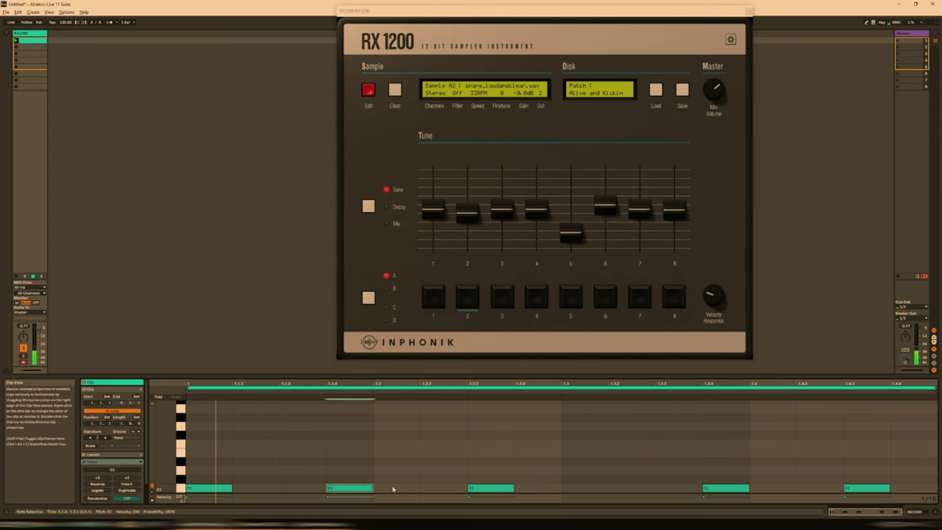
{"action": "key", "text": "ctrl+d"}
{"action": "key", "text": "Up"}
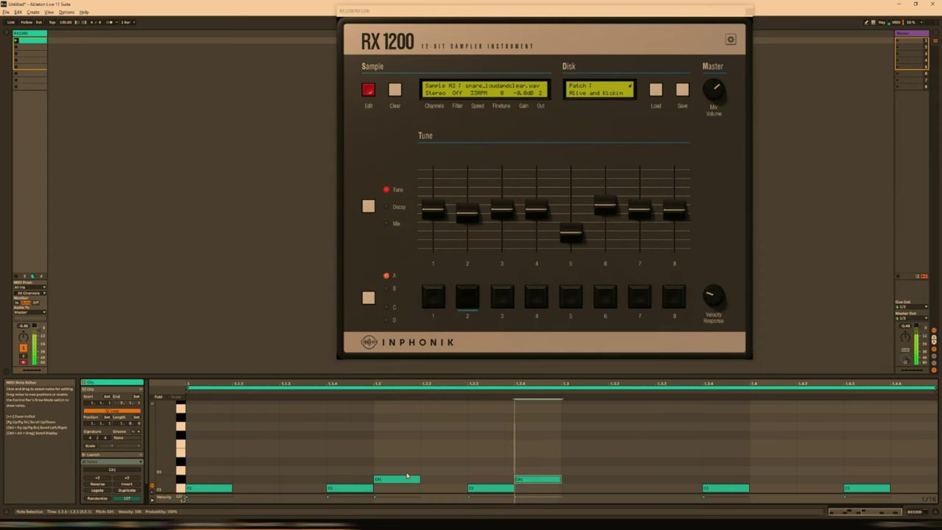
{"action": "key", "text": "ctrl+v"}
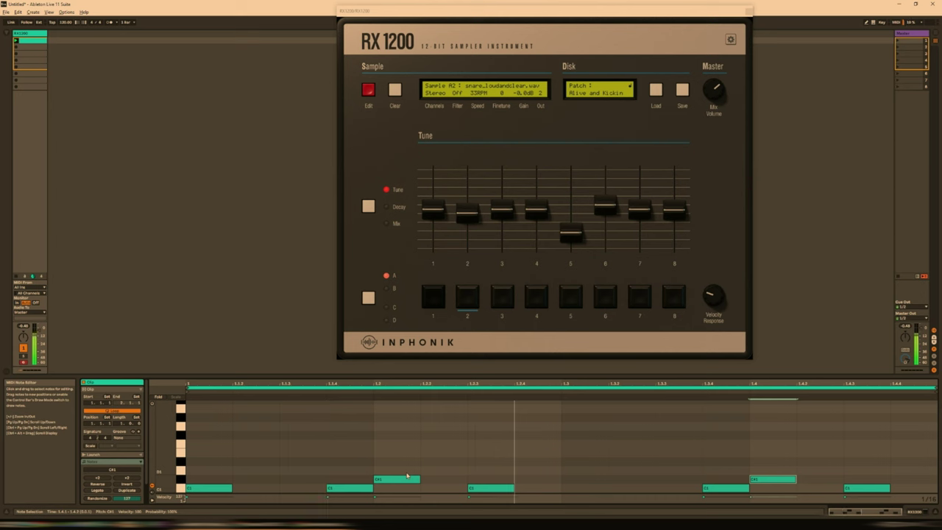
{"action": "key", "text": "Left"}
{"action": "key", "text": "Left"}
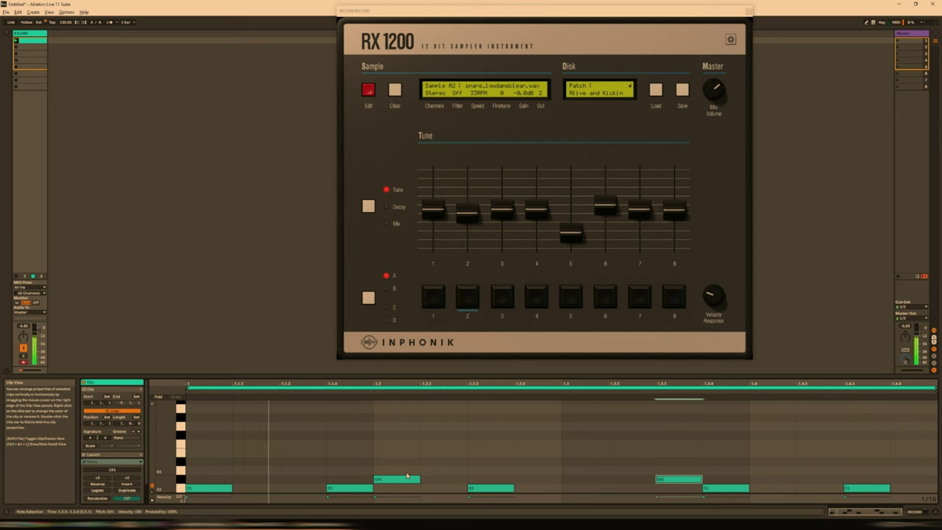
{"action": "key", "text": "ctrl+d"}
{"action": "key", "text": "Right"}
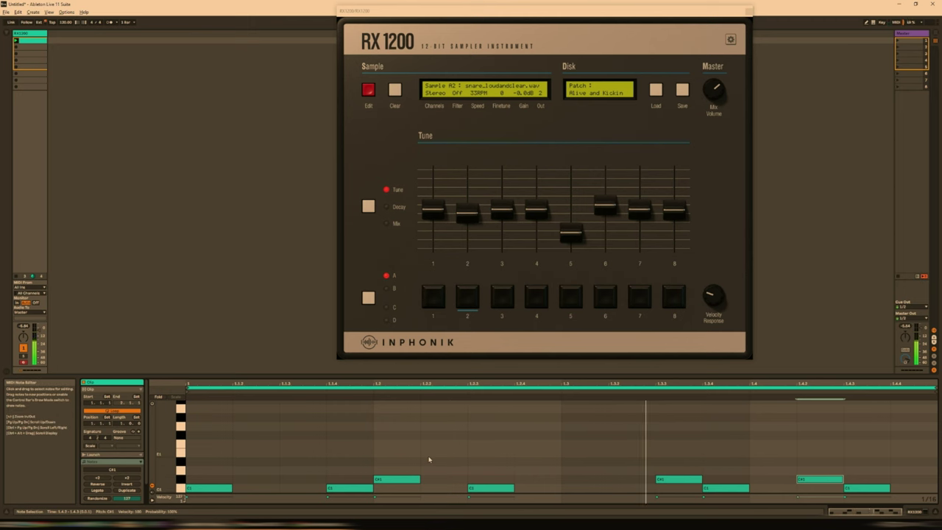
Step: Audition pads 3 and 5 in bank A and switch to bank B to compare hi-hat samples
{"action": "left_click", "coordinate": [506, 305]}
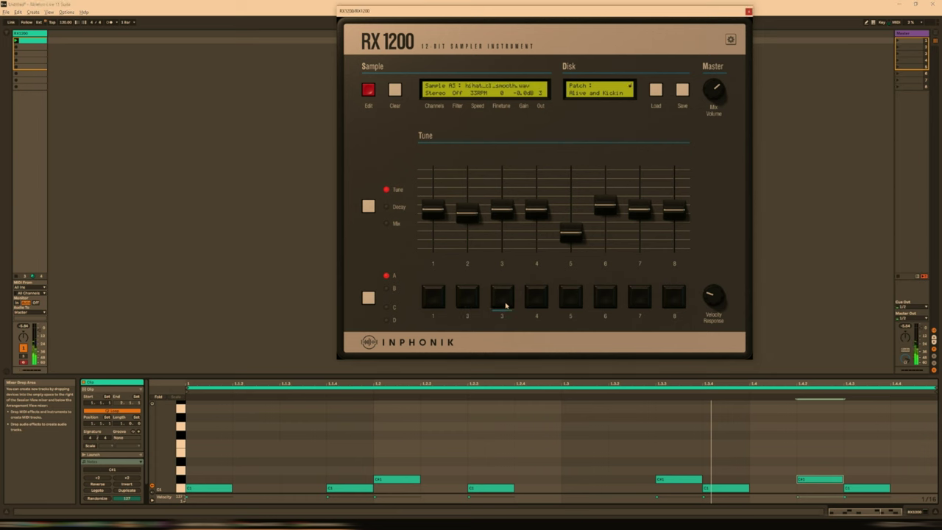
{"action": "left_click", "coordinate": [576, 304]}
{"action": "left_click", "coordinate": [395, 290]}
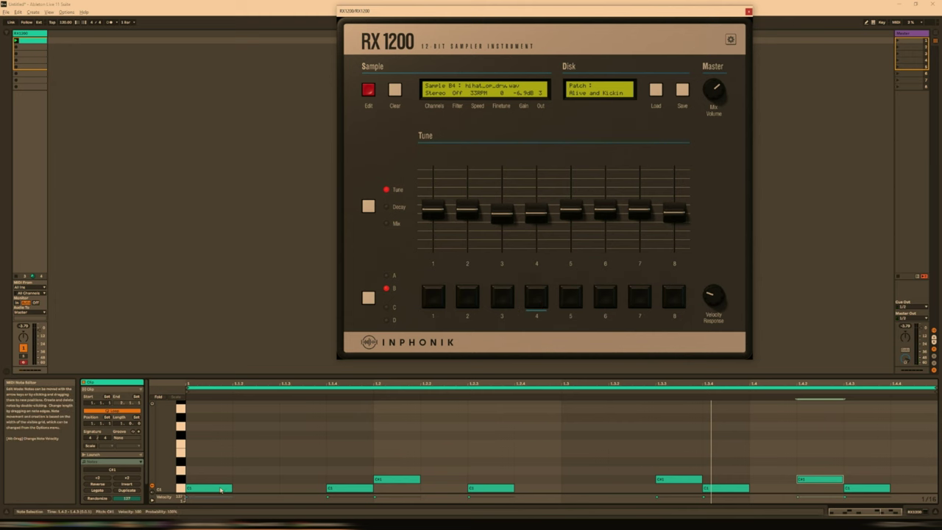
Step: Duplicate the kick note at 1.1.1 up to D#2 to start the open hi-hat part
{"action": "scroll", "coordinate": [250, 486], "scroll_direction": "up", "scroll_amount": 2}
{"action": "key", "text": "Up"}
{"action": "key", "text": "Up"}
{"action": "key", "text": "Up"}
{"action": "key", "text": "Up"}
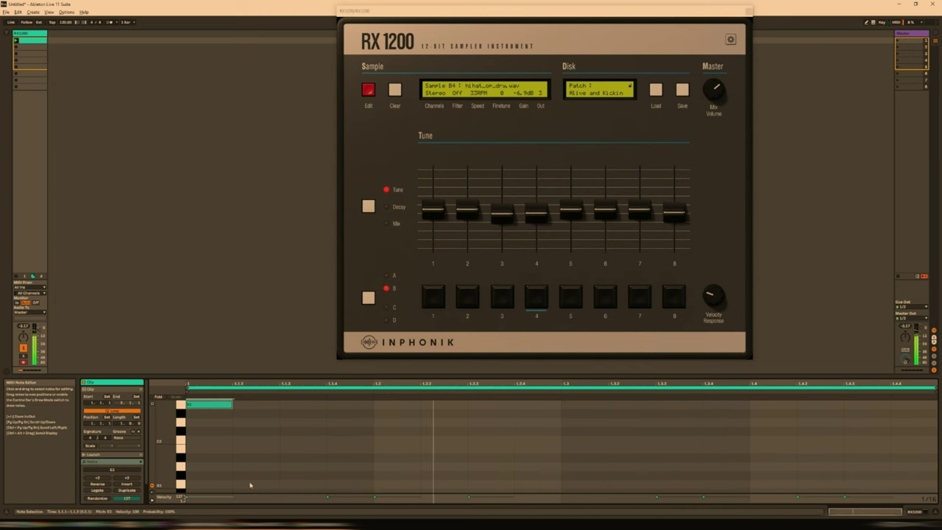
{"action": "key", "text": "Down"}
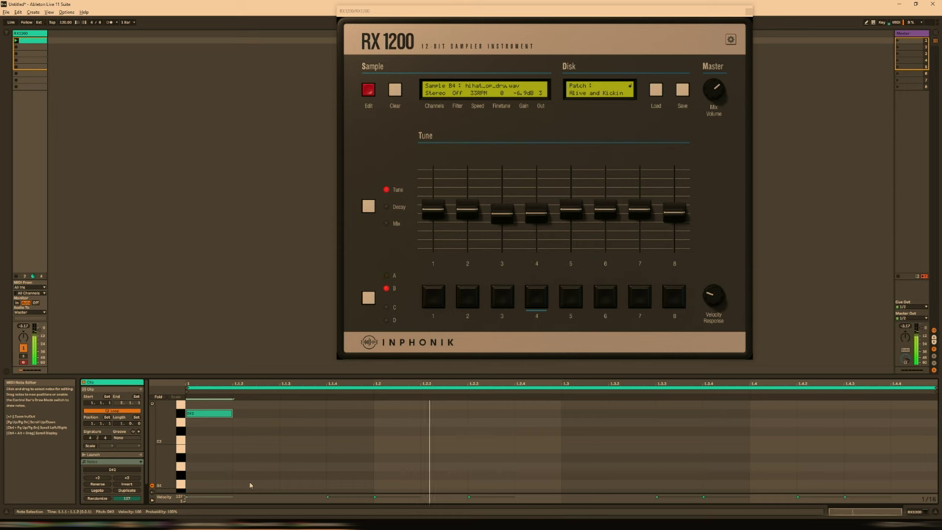
Step: Duplicate the D#2 open hi-hat note to 1.2.1, 1.3.1 and 1.3.4
{"action": "key", "text": "ctrl+d"}
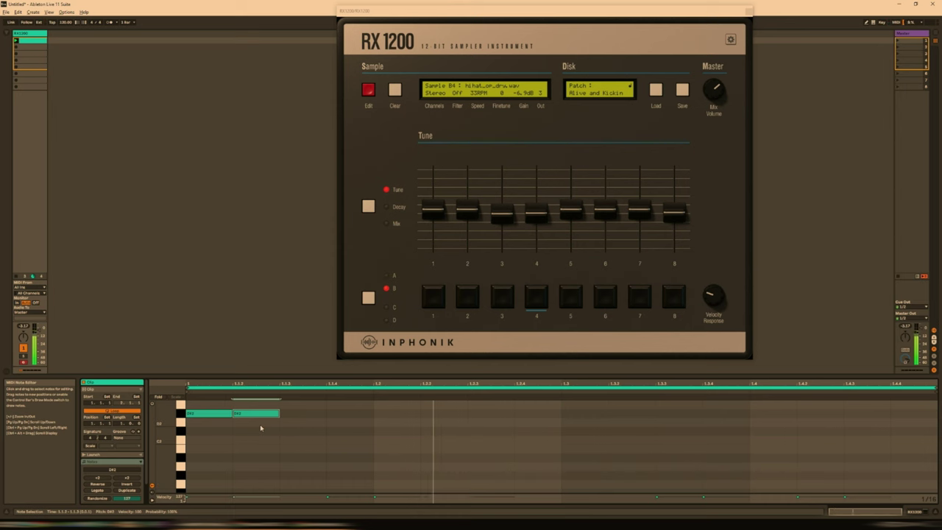
{"action": "key", "text": "Right"}
{"action": "key", "text": "Right"}
{"action": "key", "text": "Left"}
{"action": "key", "text": "Left"}
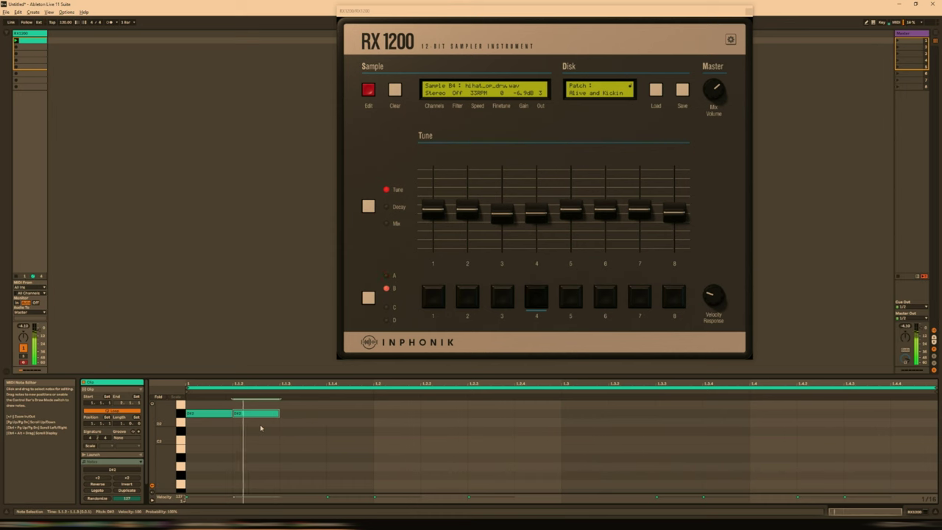
{"action": "key", "text": "ctrl+d"}
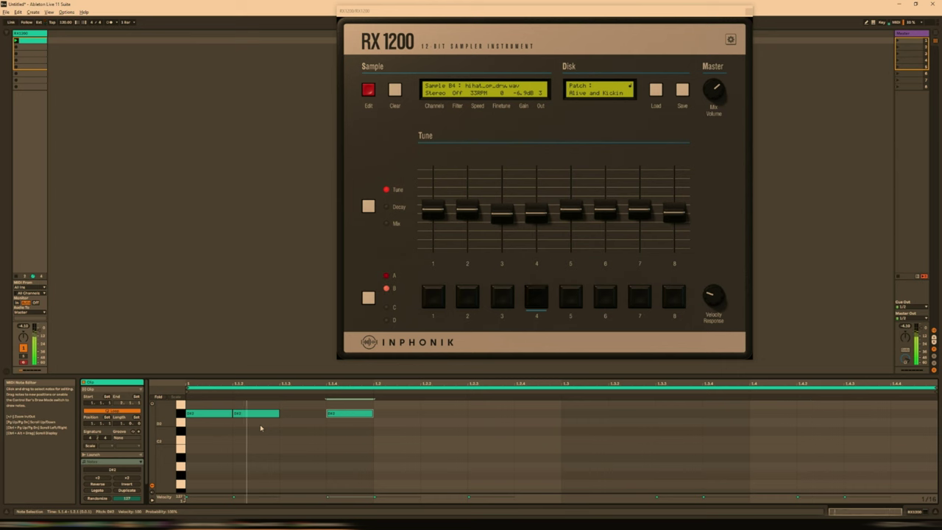
{"action": "left_click_drag", "start_coordinate": [358, 420], "coordinate": [406, 417]}
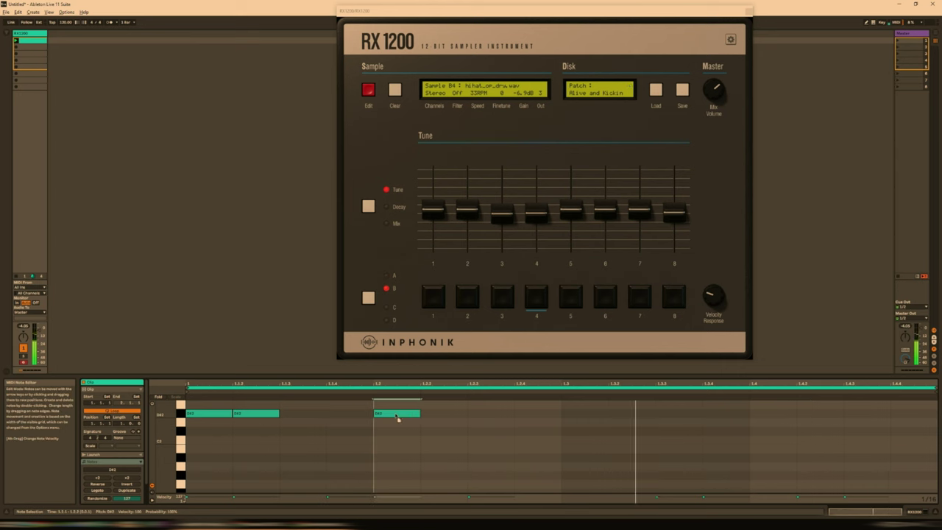
{"action": "left_click_drag", "start_coordinate": [259, 416], "coordinate": [581, 416]}
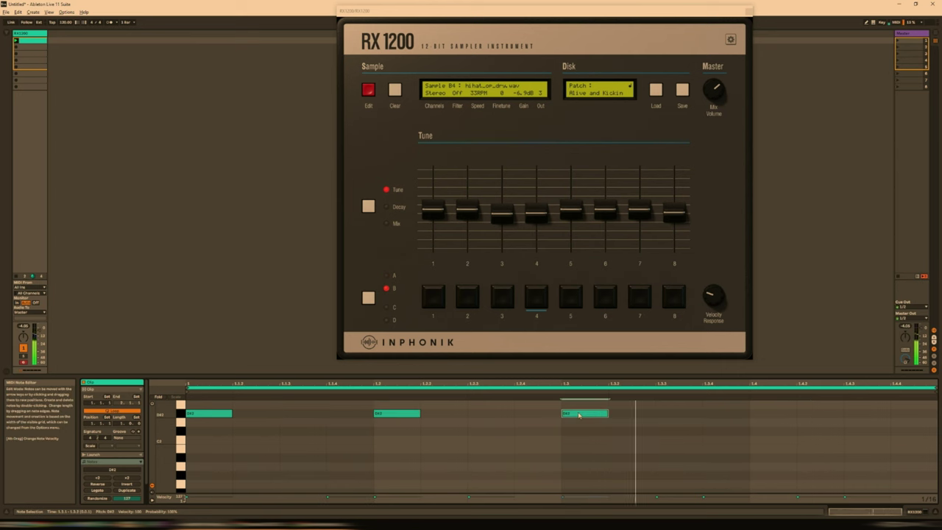
{"action": "key", "text": "ctrl+d"}
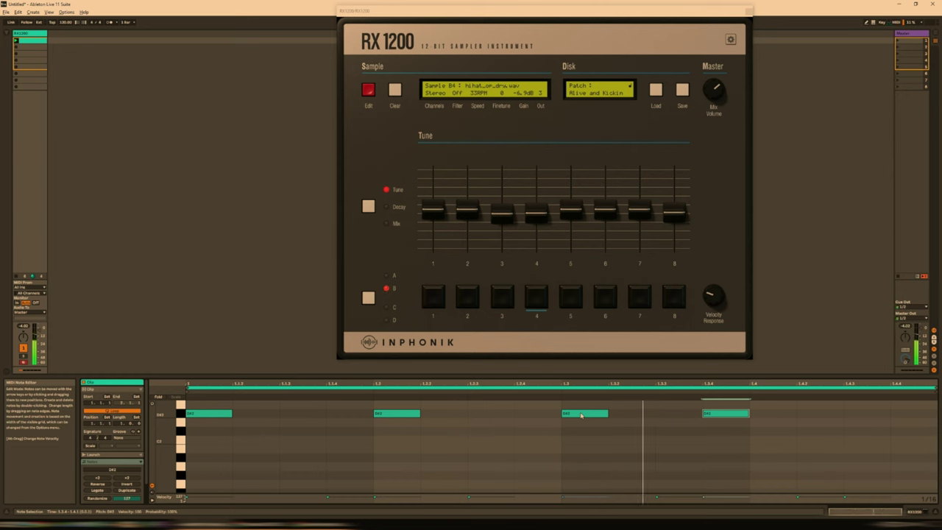
Step: Audition pad 3 in bank B and compare it with pads 5 and 3 in bank A
{"action": "left_click", "coordinate": [503, 304]}
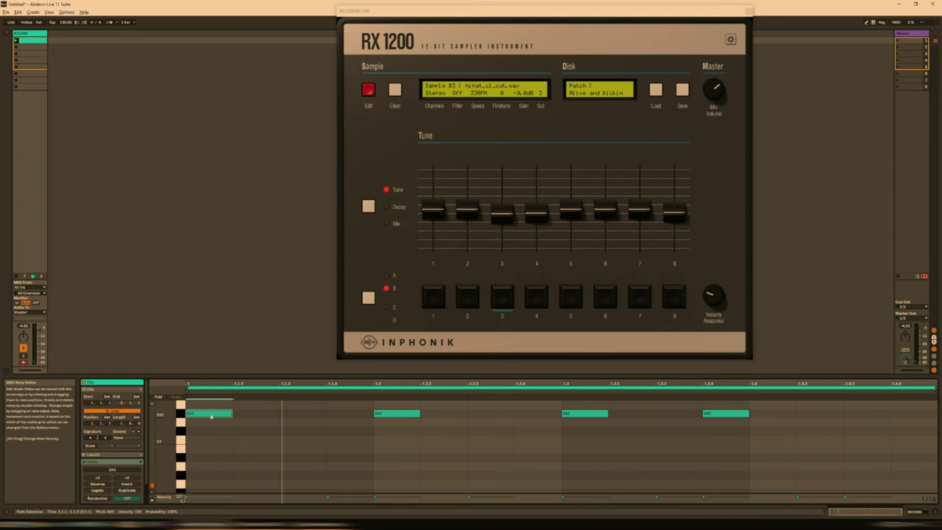
{"action": "left_click", "coordinate": [394, 277]}
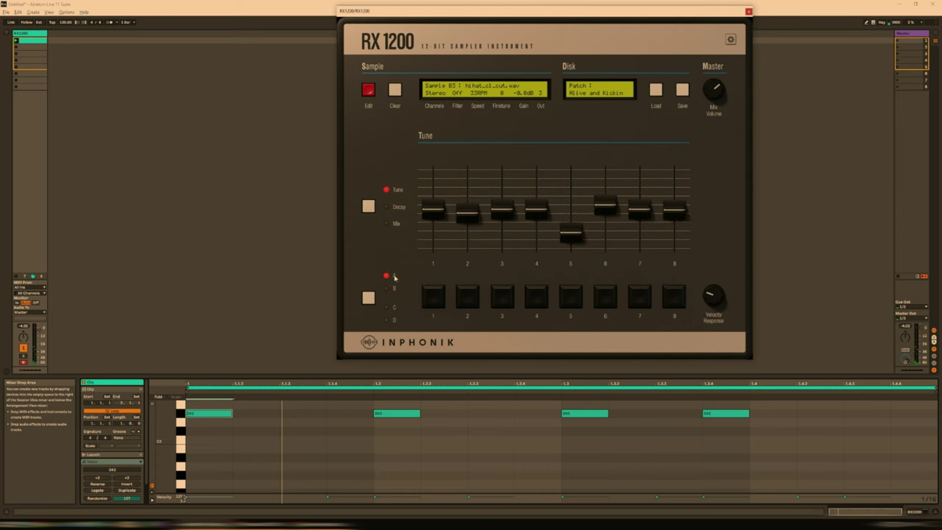
{"action": "left_click", "coordinate": [568, 302]}
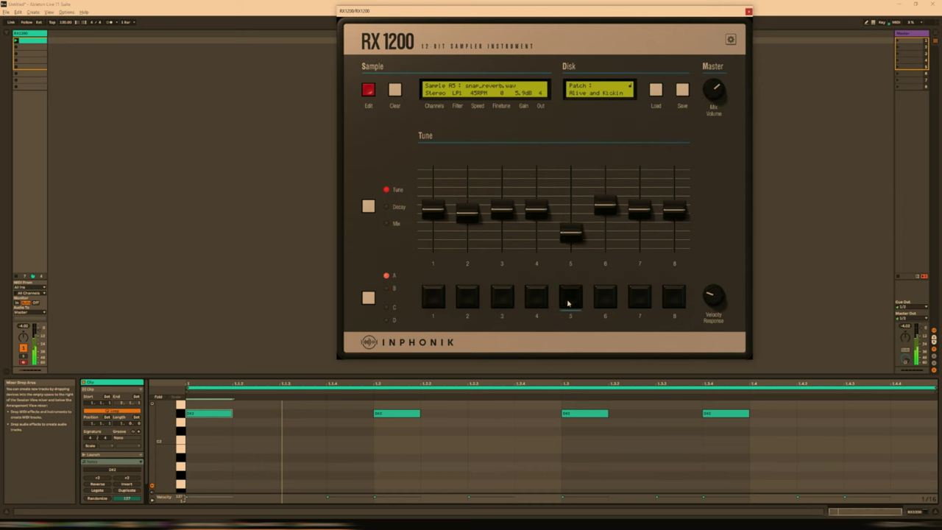
{"action": "left_click", "coordinate": [531, 302]}
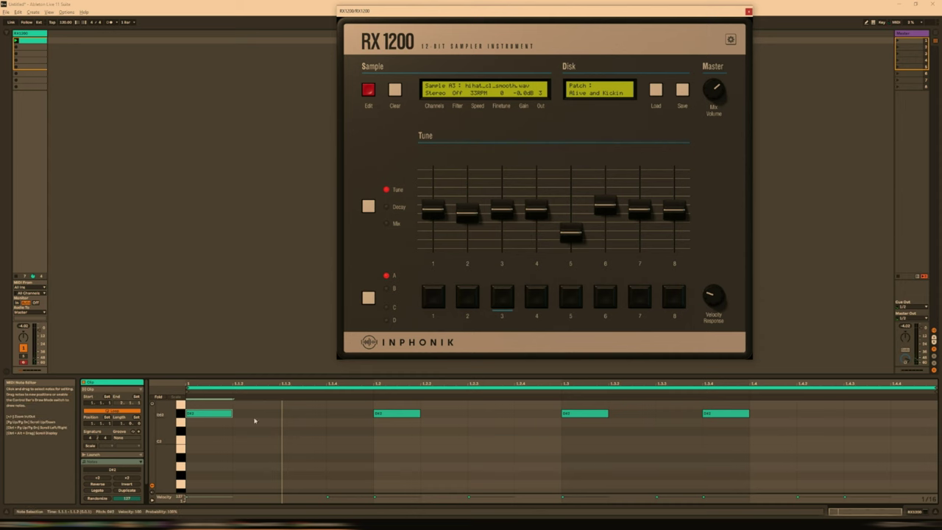
Step: Add closed hi-hat notes on D1 at 1.1.2 and 1.1.3
{"action": "left_click", "coordinate": [280, 401]}
{"action": "double_click", "coordinate": [273, 414]}
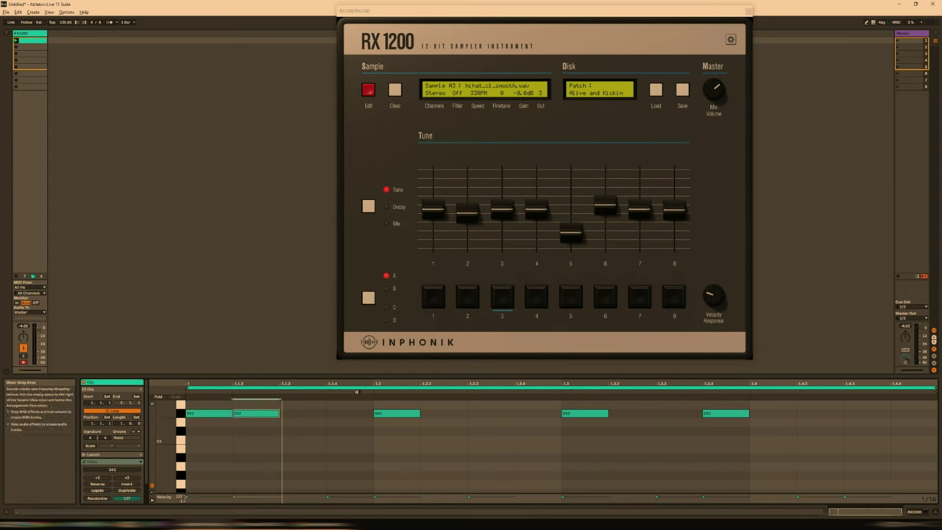
{"action": "key", "text": "shift+Down"}
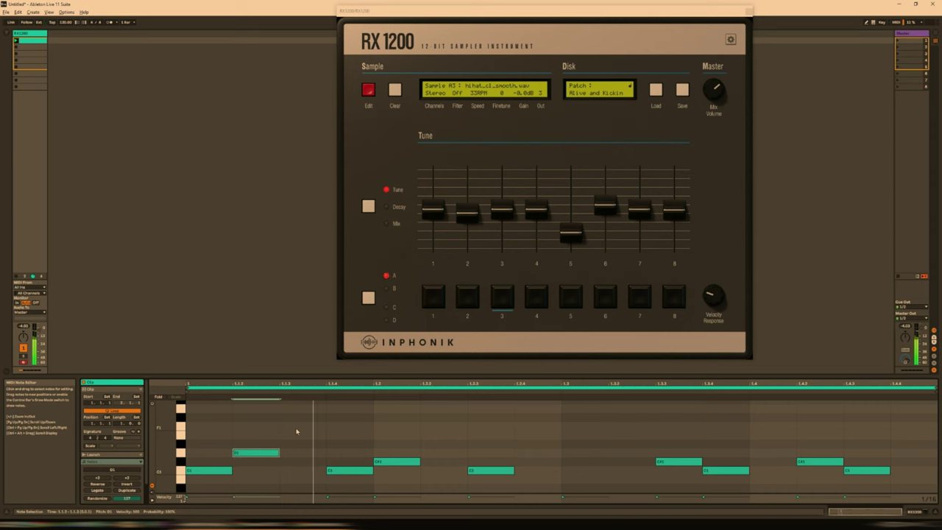
{"action": "left_click", "coordinate": [437, 331]}
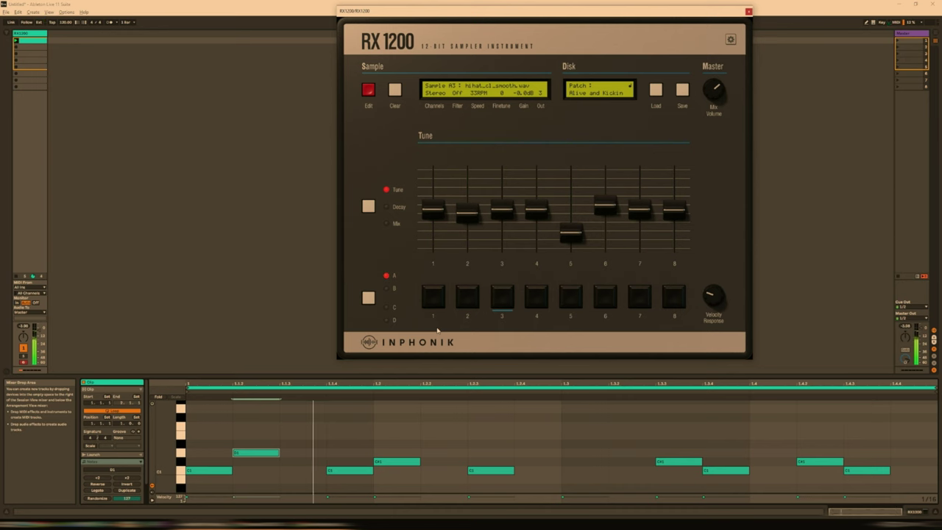
{"action": "left_click", "coordinate": [263, 452]}
{"action": "key", "text": "ctrl+d"}
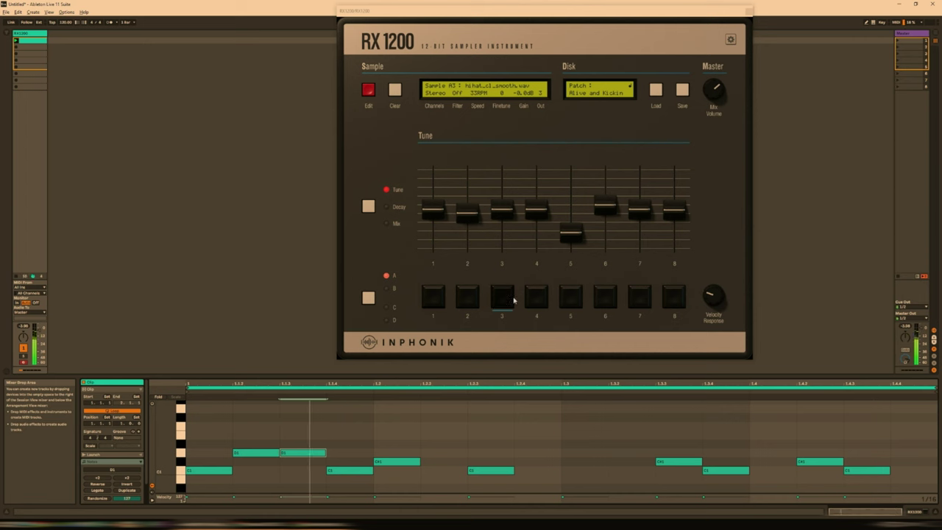
Step: Audition pad 3 in bank B and transpose both D1 notes up one octave to D2
{"action": "left_click", "coordinate": [388, 289]}
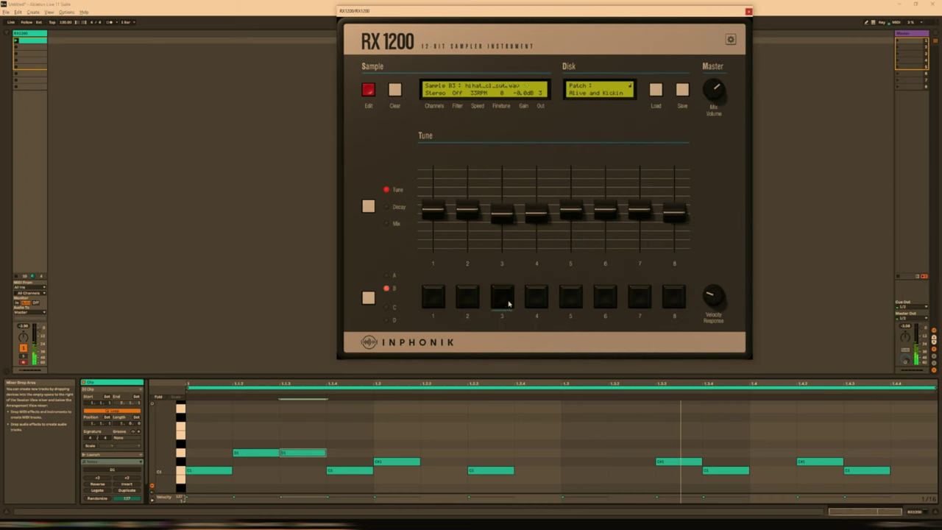
{"action": "left_click", "coordinate": [300, 453]}
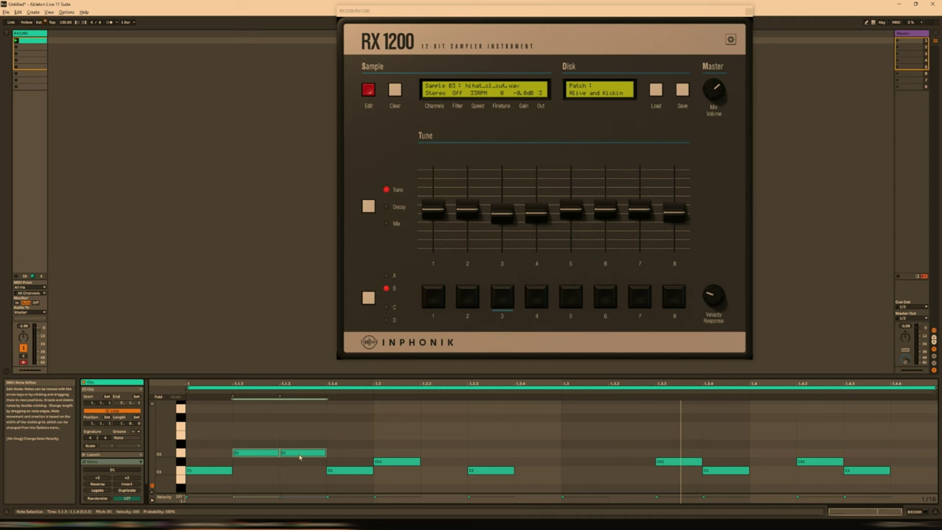
{"action": "key", "text": "shift+Up"}
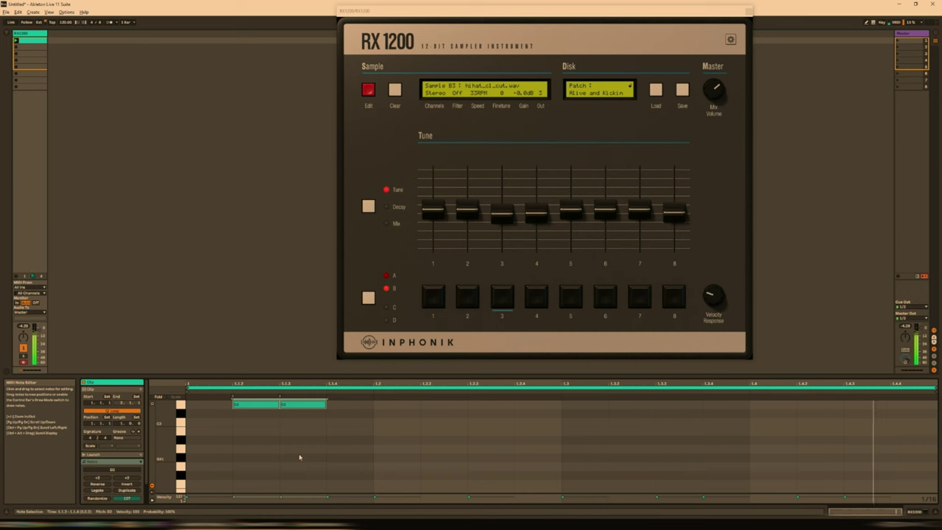
Step: Duplicate the D2 closed hi-hat note to 1.2.2, 1.3.3, 1.4.2 and 1.4.3
{"action": "left_click", "coordinate": [381, 432]}
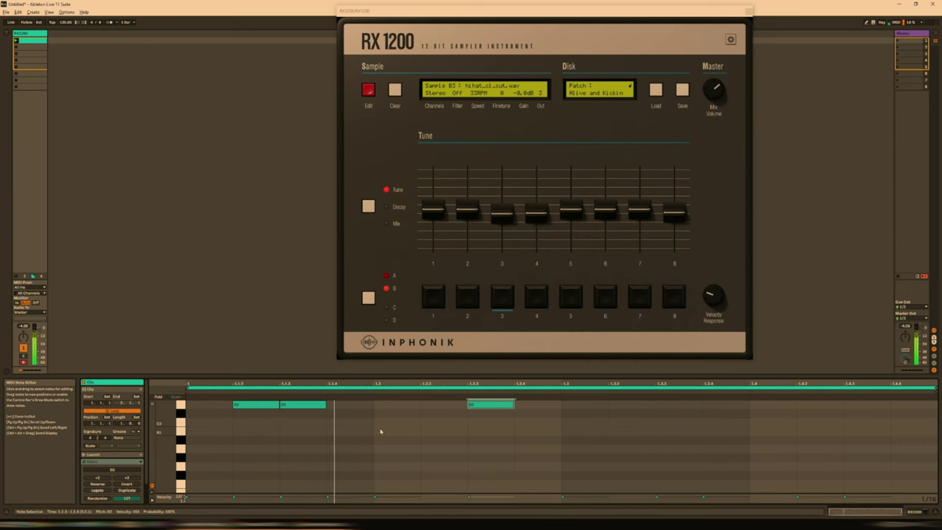
{"action": "key", "text": "Left"}
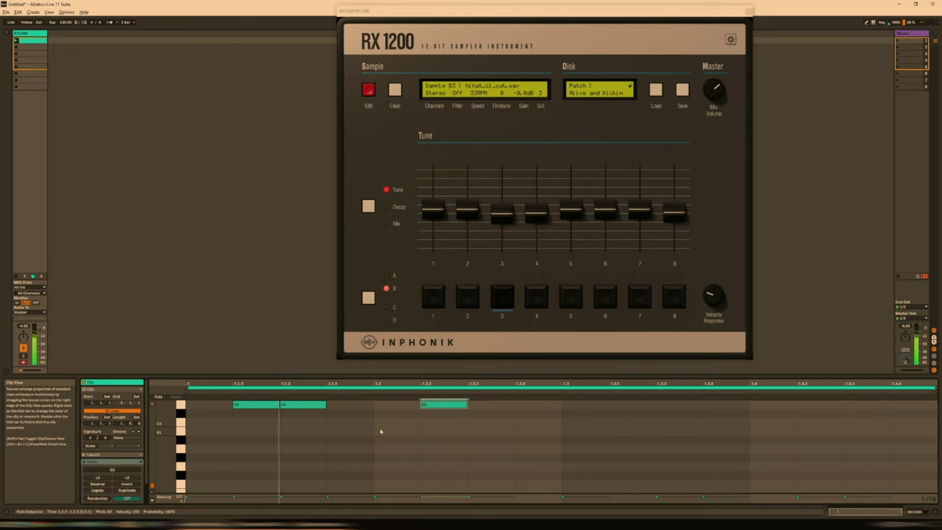
{"action": "key", "text": "ctrl+d"}
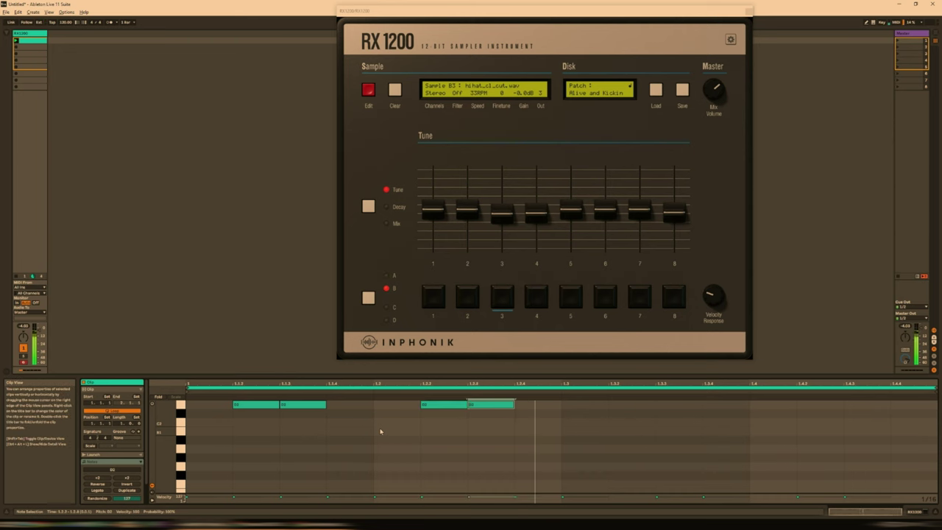
{"action": "key", "text": "Right"}
{"action": "key", "text": "Right"}
{"action": "key", "text": "Right"}
{"action": "key", "text": "Right"}
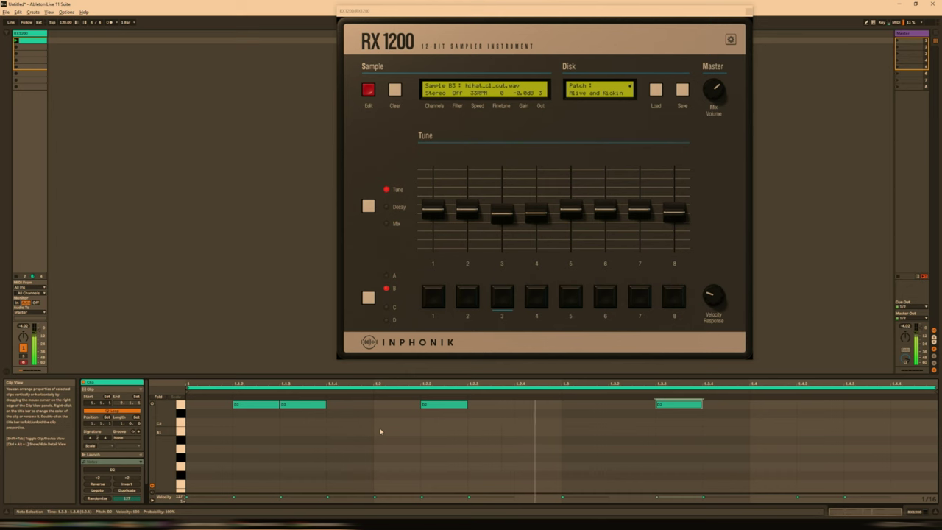
{"action": "key", "text": "ctrl+d"}
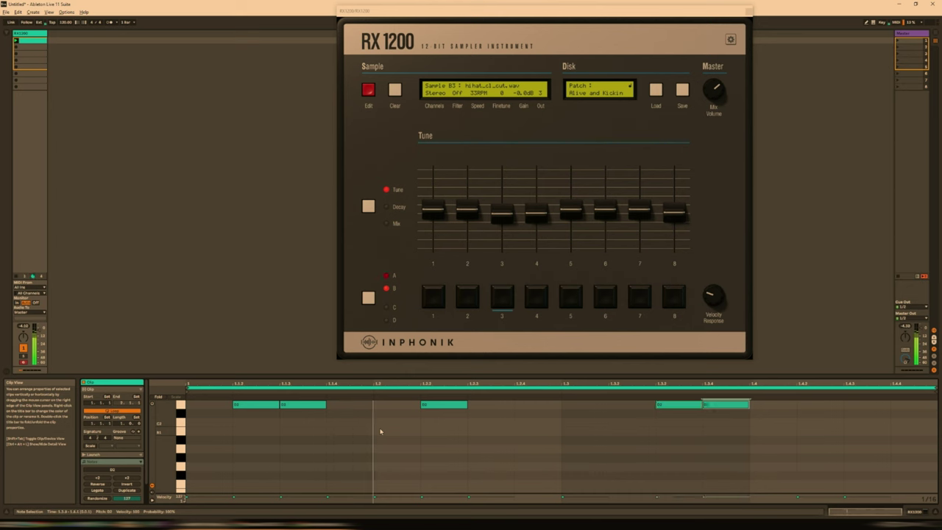
{"action": "key", "text": "Right"}
{"action": "key", "text": "Right"}
{"action": "key", "text": "ctrl+d"}
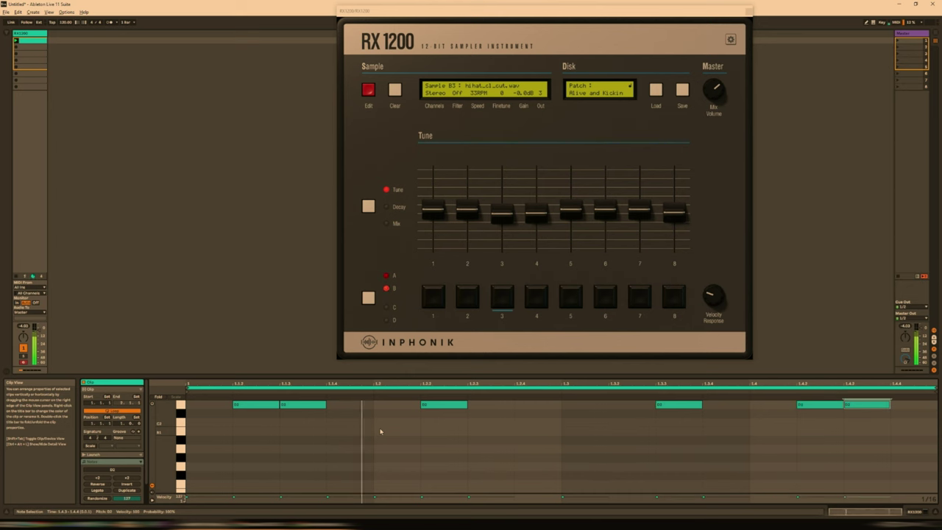
Step: Make the MIDI note editor taller and audition pad 5 in bank B
{"action": "left_click_drag", "start_coordinate": [276, 376], "coordinate": [275, 260]}
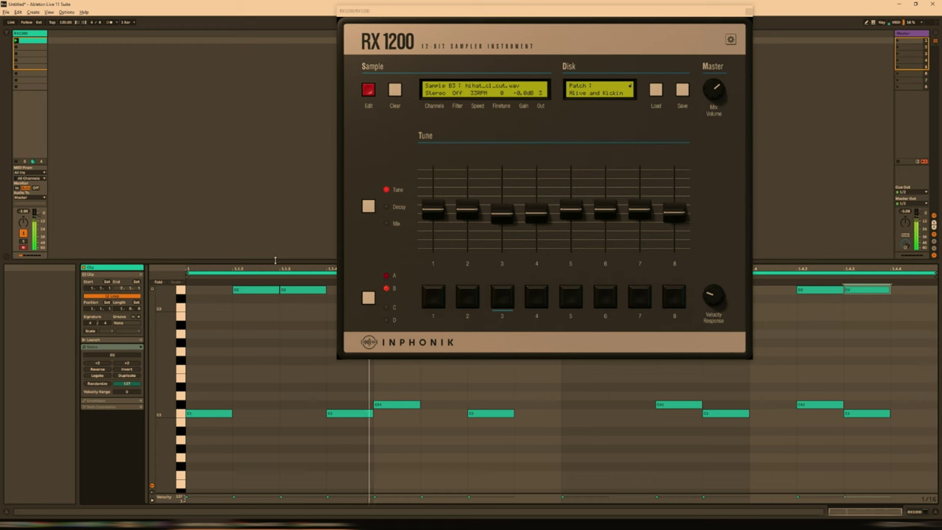
{"action": "scroll", "coordinate": [300, 383], "scroll_direction": "up", "scroll_amount": 3}
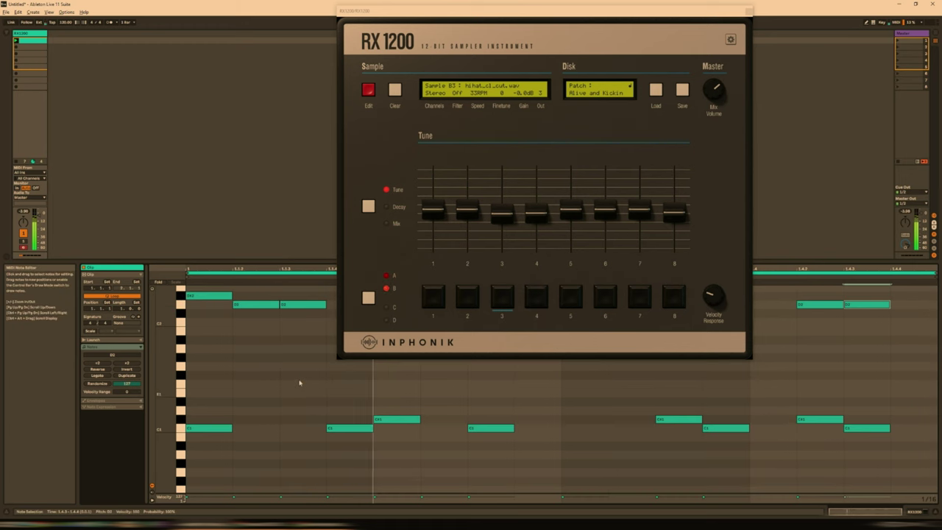
{"action": "scroll", "coordinate": [293, 394], "scroll_direction": "up", "scroll_amount": 5}
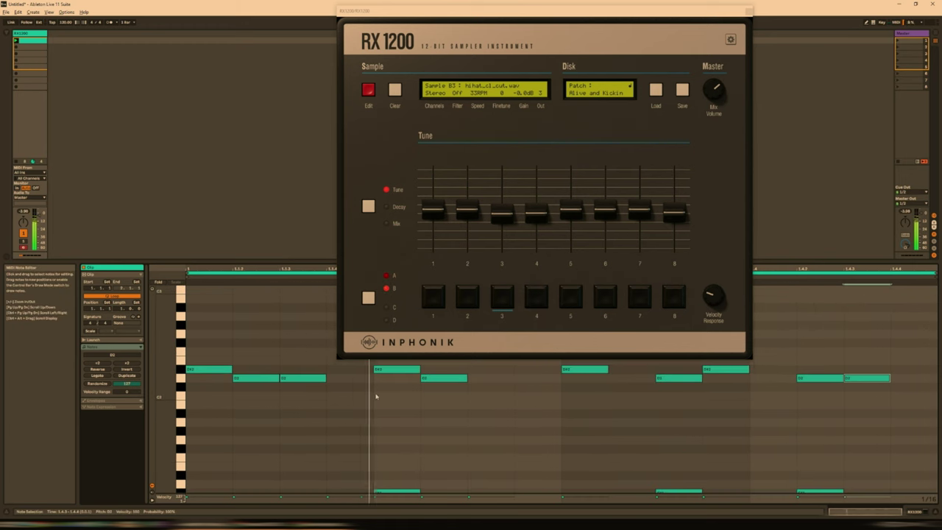
{"action": "left_click", "coordinate": [571, 305]}
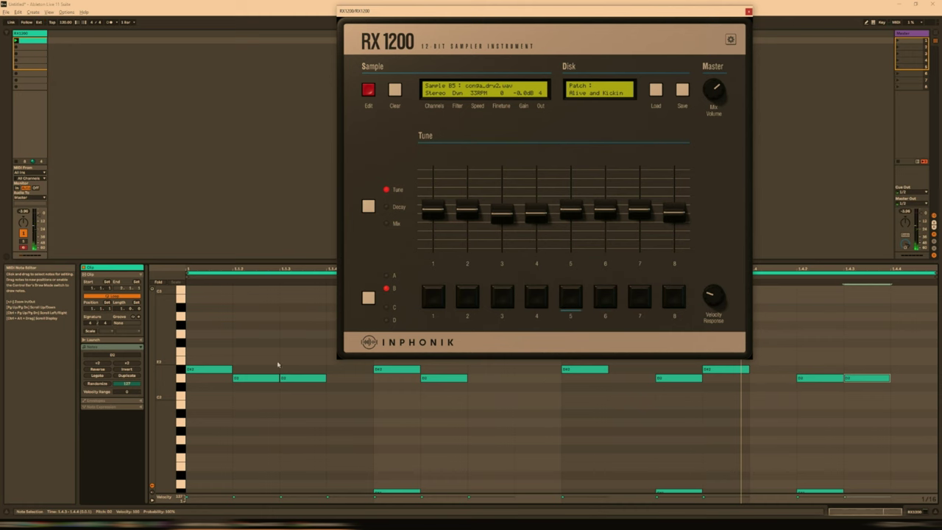
Step: Copy the D#2 note at 1.1.1 up to E2 for the conga and duplicate it to 1.1.3, 1.1.4 and 1.2.1
{"action": "left_click", "coordinate": [218, 369]}
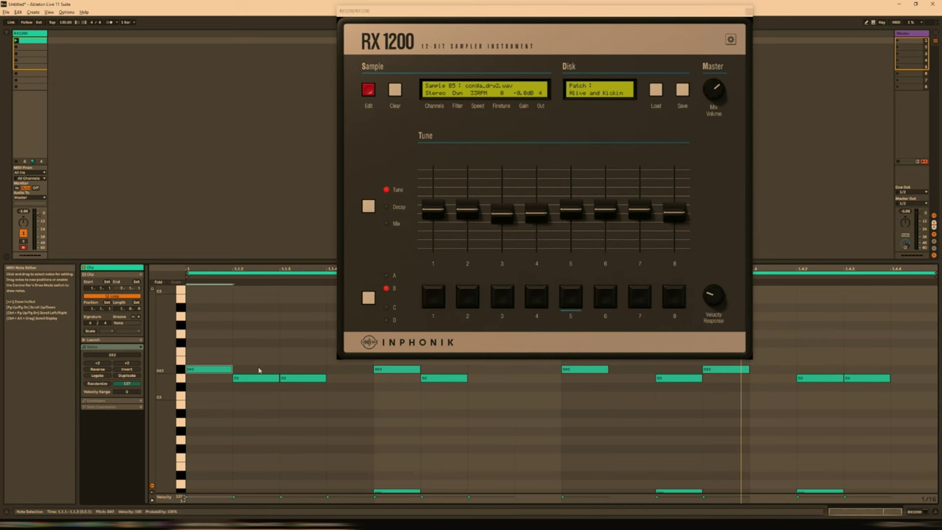
{"action": "left_click_drag", "start_coordinate": [219, 369], "coordinate": [219, 352]}
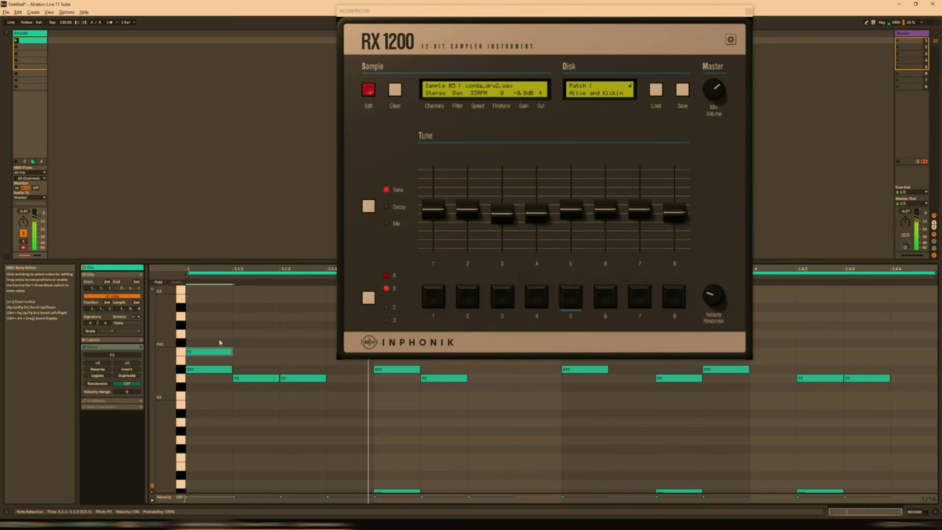
{"action": "key", "text": "Down"}
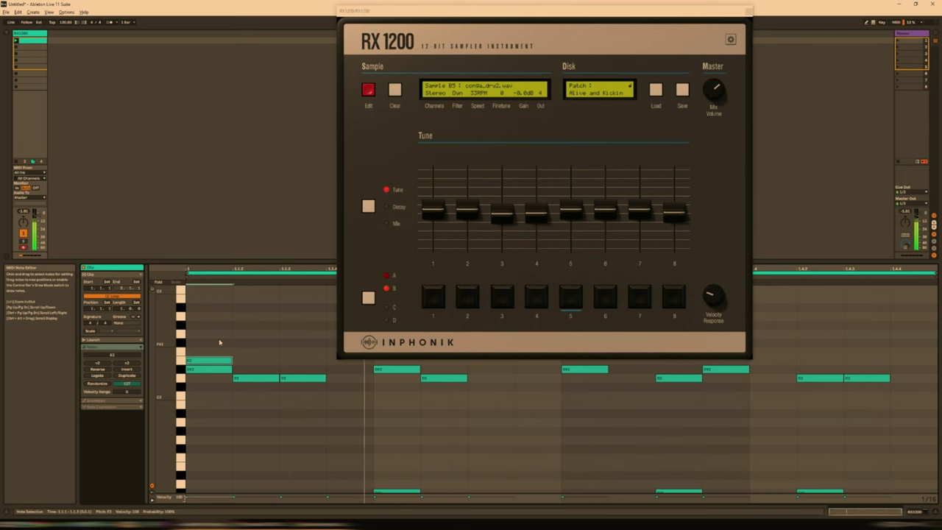
{"action": "key", "text": "ctrl+d"}
{"action": "key", "text": "ctrl+d"}
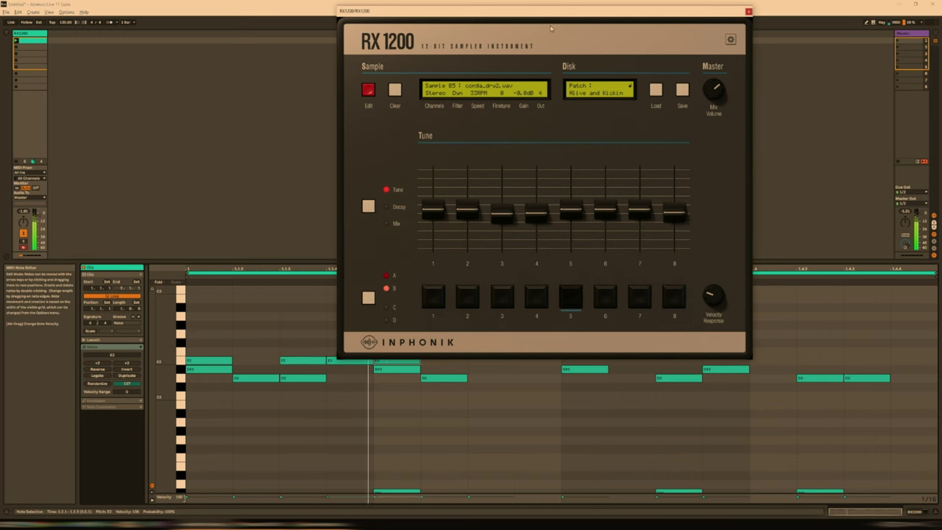
Step: Move the sampler window away from the notes and delete the E2 conga note at 1.1.4
{"action": "left_click_drag", "start_coordinate": [434, 11], "coordinate": [495, 26]}
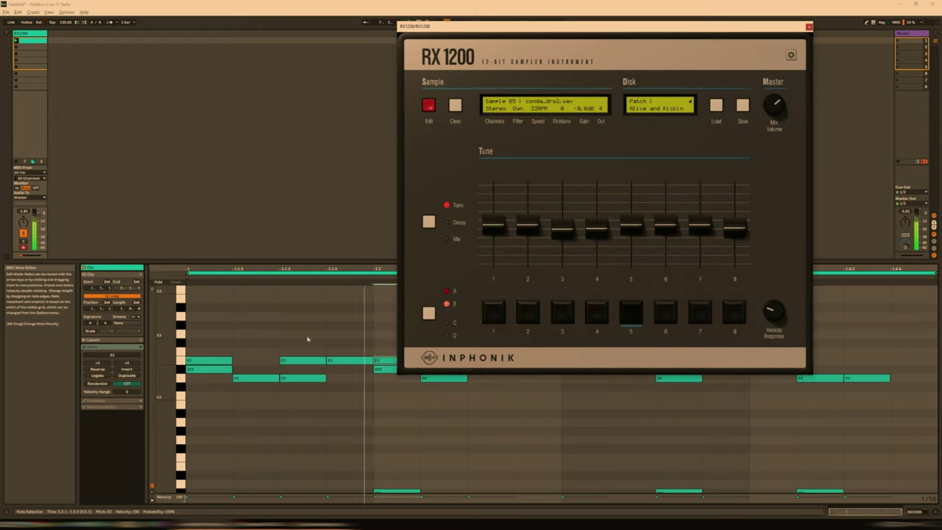
{"action": "left_click", "coordinate": [340, 362]}
{"action": "key", "text": "Delete"}
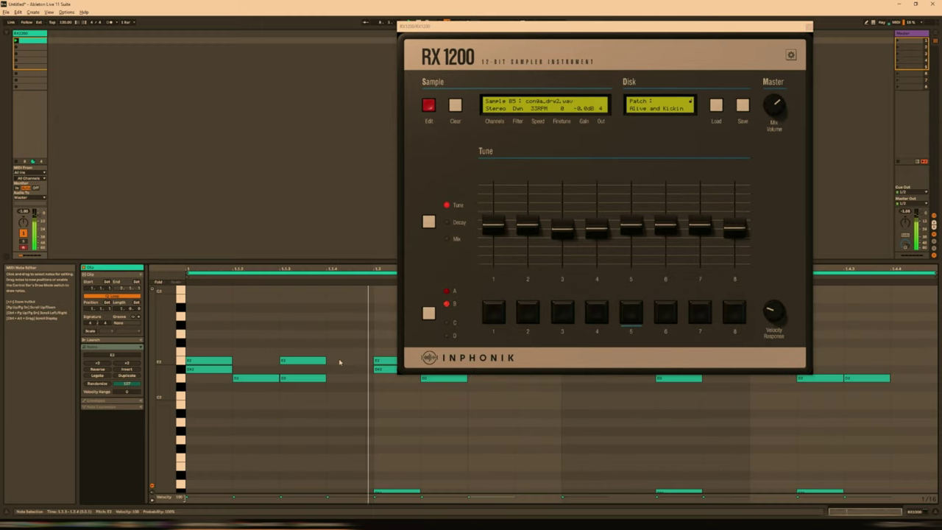
Step: Move the sampler window aside, raise the row of E2 notes to F2, and audition the remaining bank B pads and bank A pad 7
{"action": "left_click_drag", "start_coordinate": [582, 28], "coordinate": [370, 28]}
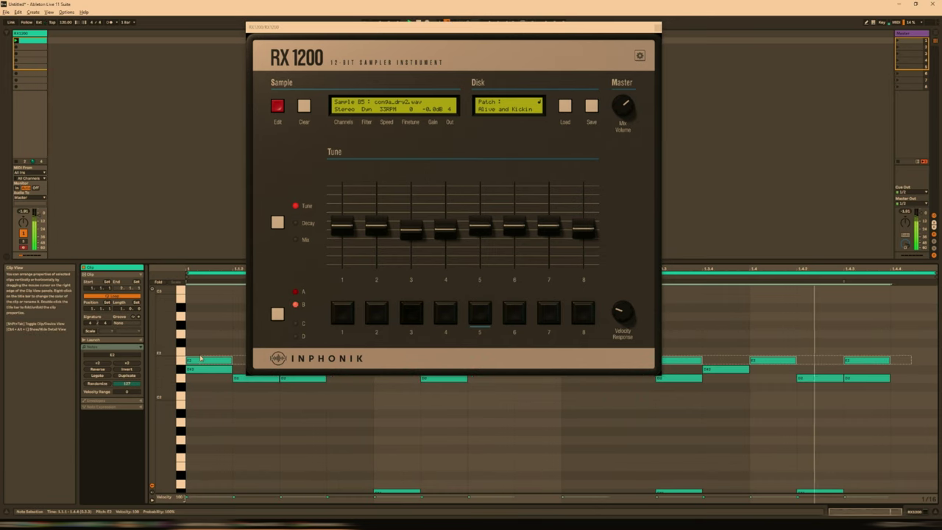
{"action": "left_click", "coordinate": [204, 360]}
{"action": "key", "text": "Up"}
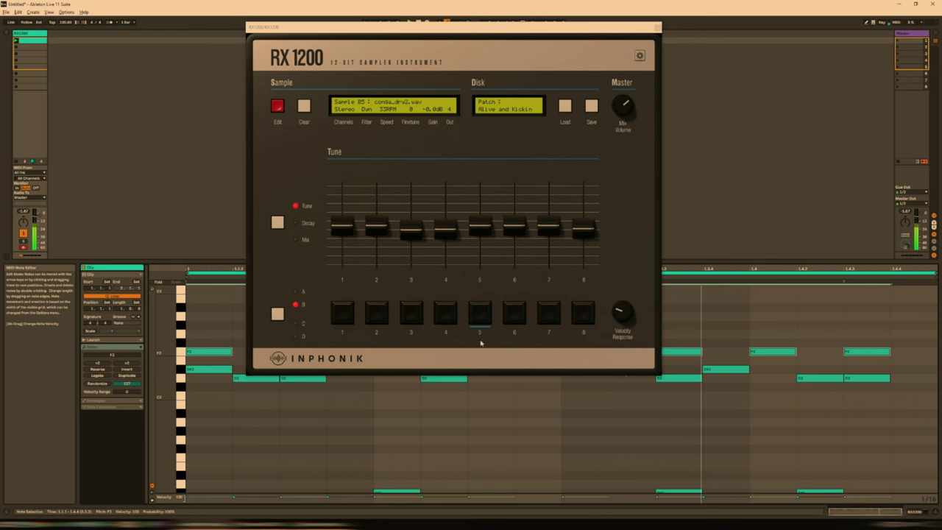
{"action": "left_click", "coordinate": [514, 318]}
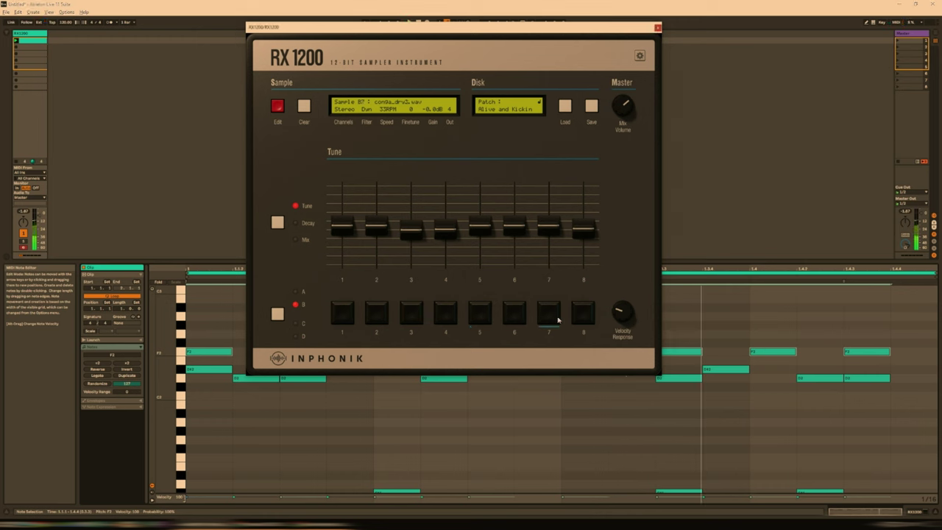
{"action": "left_click", "coordinate": [581, 317]}
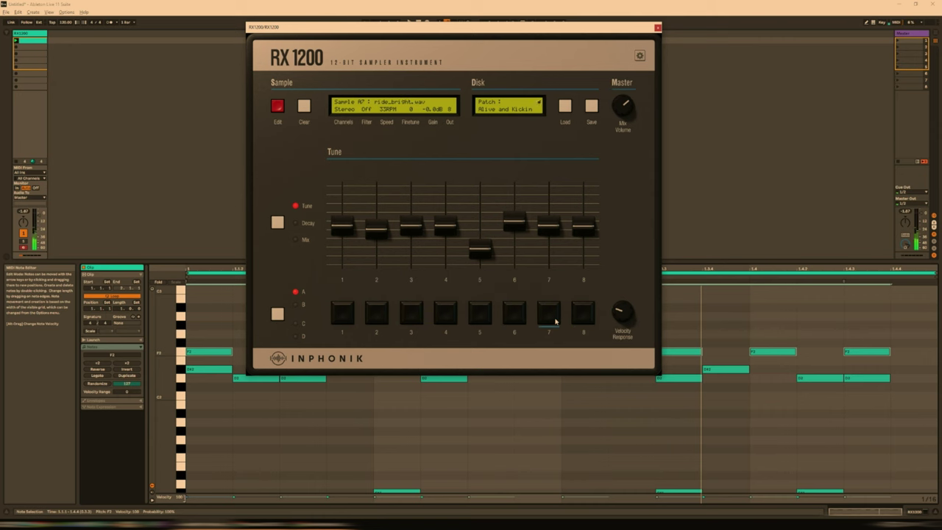
Step: Transpose the selected row of F2 notes down to F#1 for the ride
{"action": "left_click", "coordinate": [824, 332]}
{"action": "key", "text": "Down"}
{"action": "key", "text": "Down"}
{"action": "key", "text": "Down"}
{"action": "key", "text": "Down"}
{"action": "key", "text": "Down"}
{"action": "key", "text": "Down"}
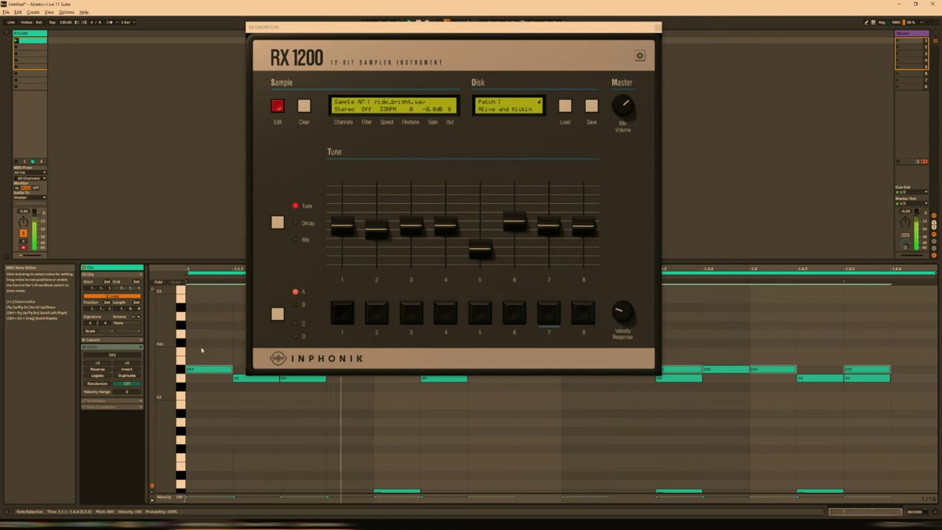
{"action": "key", "text": "Down"}
{"action": "key", "text": "Down"}
{"action": "key", "text": "Down"}
{"action": "key", "text": "Down"}
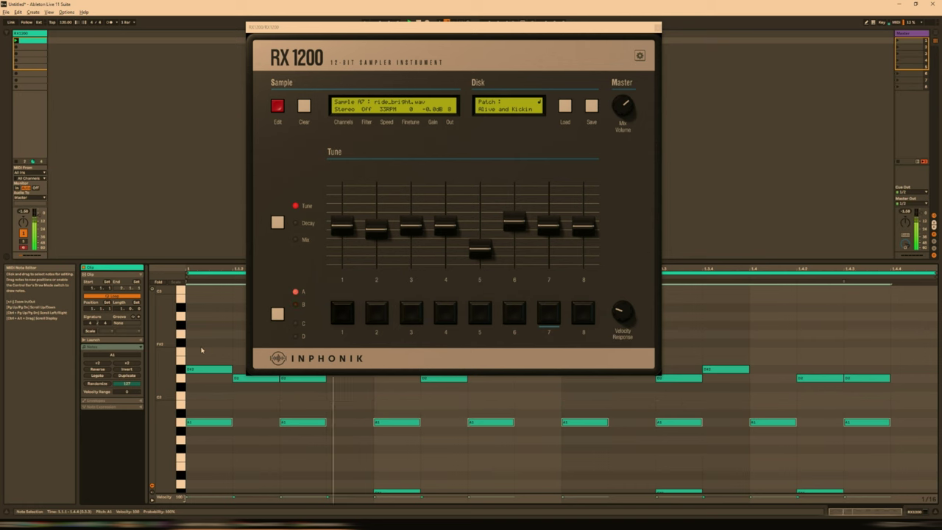
{"action": "key", "text": "Down"}
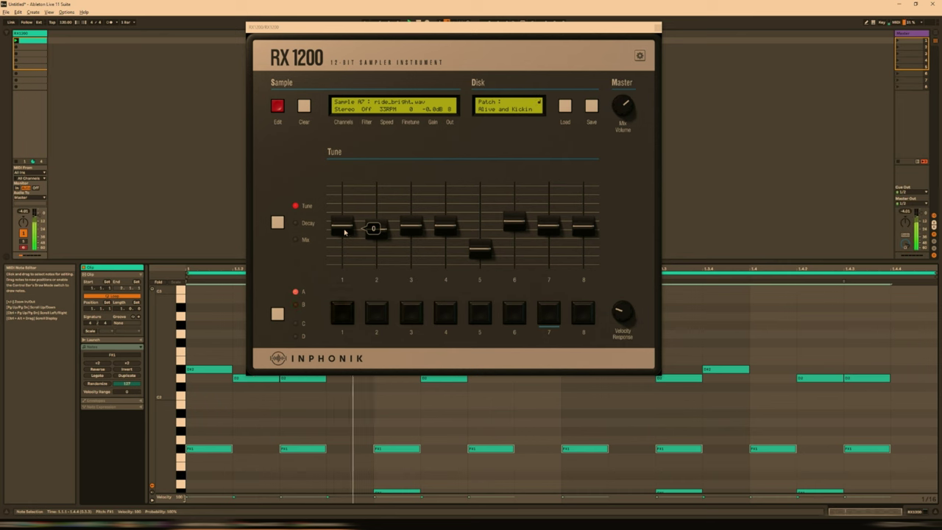
Step: Lower the tuning of pad 1 in bank A to -5 and bring pad 2's tuning down to about the same level
{"action": "left_click_drag", "start_coordinate": [343, 232], "coordinate": [344, 260]}
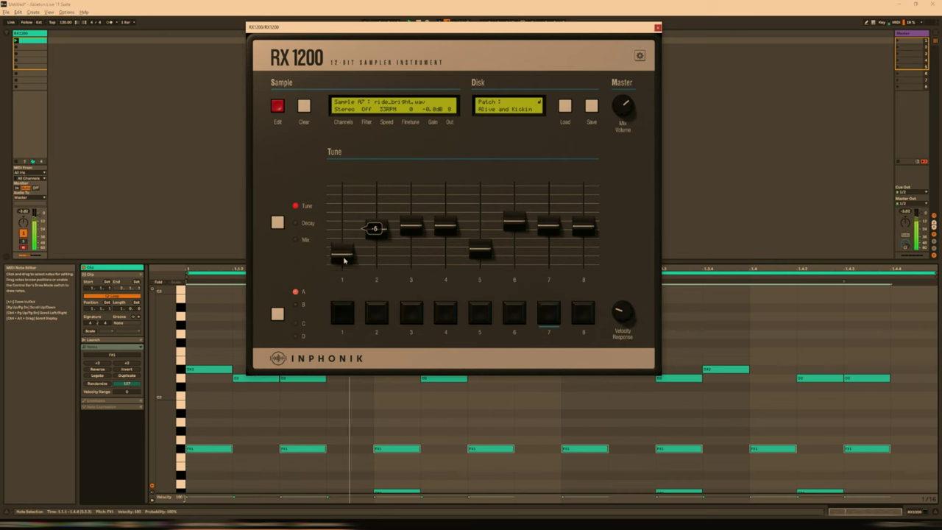
{"action": "left_click_drag", "start_coordinate": [376, 228], "coordinate": [379, 252]}
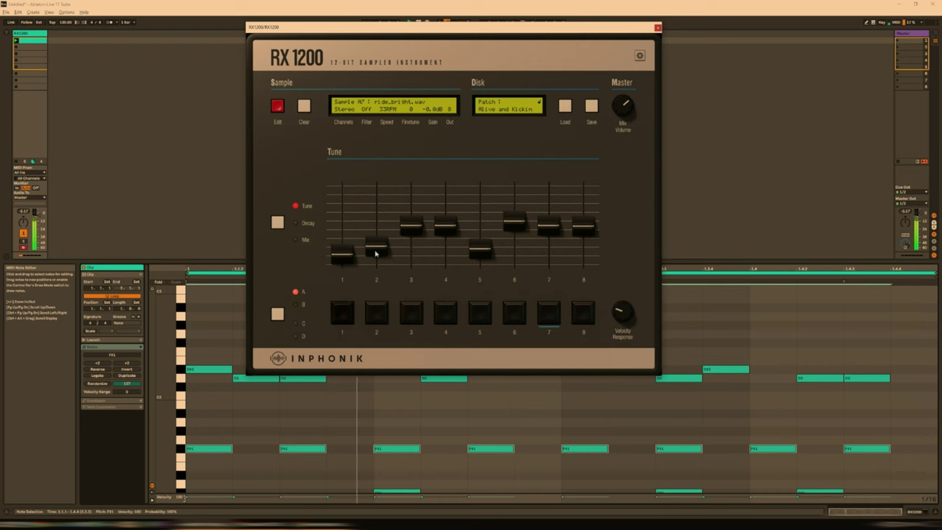
{"action": "left_click_drag", "start_coordinate": [343, 256], "coordinate": [344, 254]}
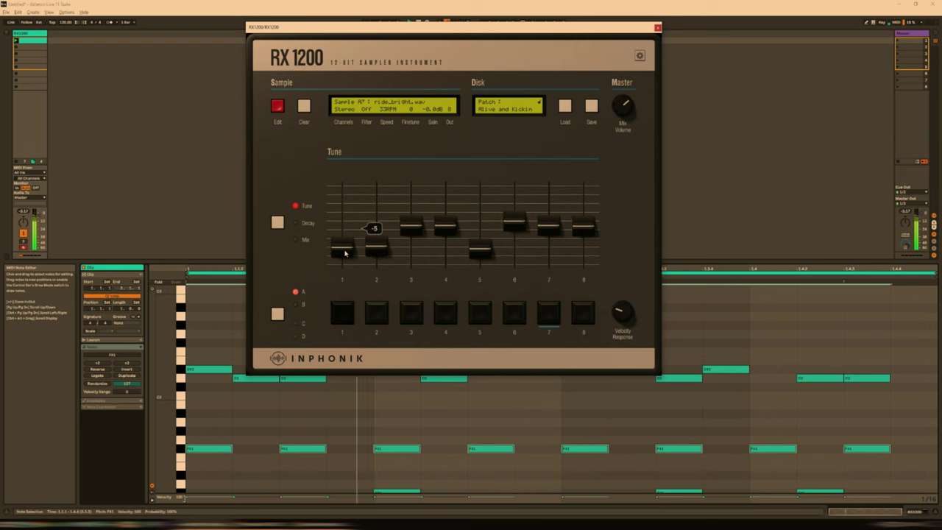
{"action": "mouse_move", "coordinate": [374, 252]}
Step: Shorten the decay of pads 1 and 2 in bank A slightly and lower pad 2's mix level a little
{"action": "left_click", "coordinate": [307, 223]}
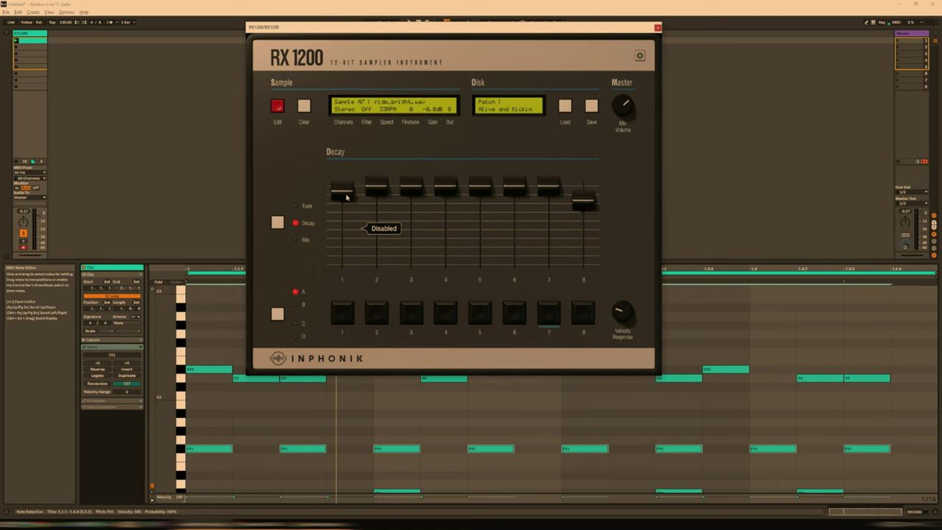
{"action": "left_click_drag", "start_coordinate": [376, 187], "coordinate": [380, 199]}
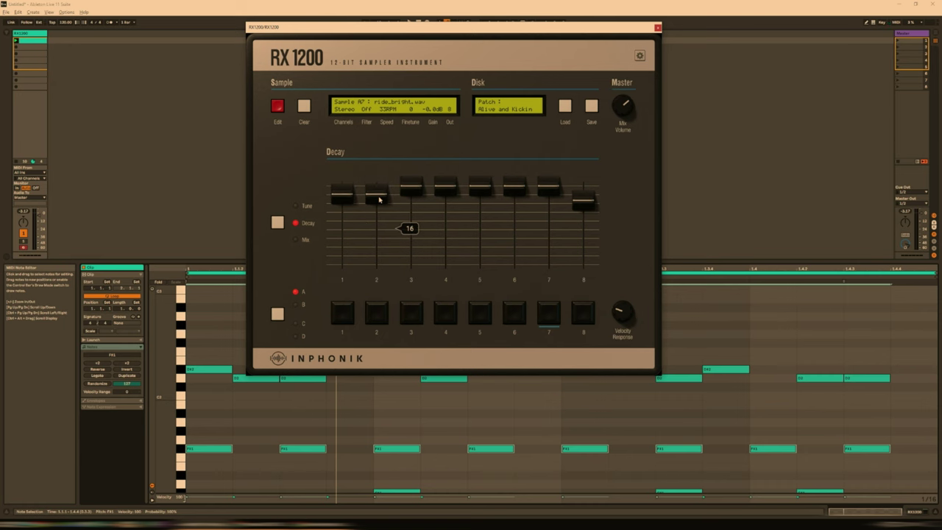
{"action": "mouse_move", "coordinate": [380, 201]}
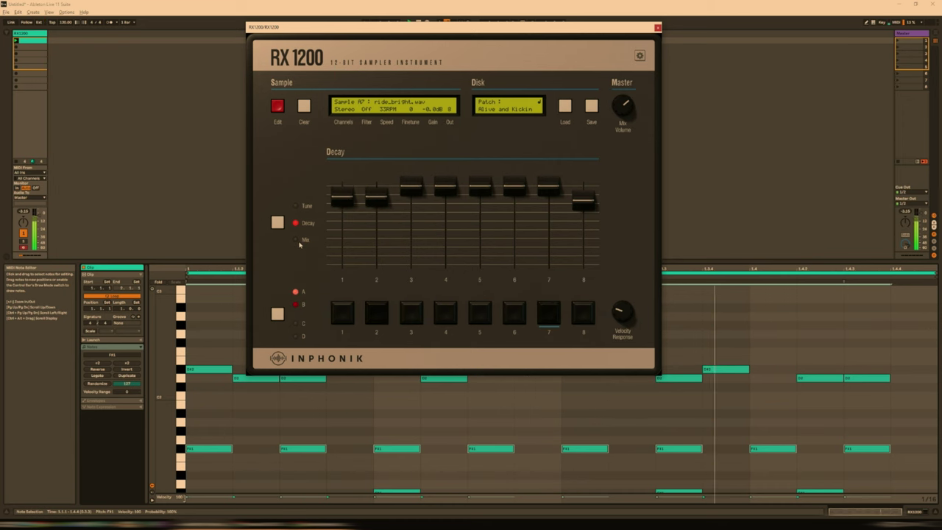
{"action": "left_click", "coordinate": [297, 242]}
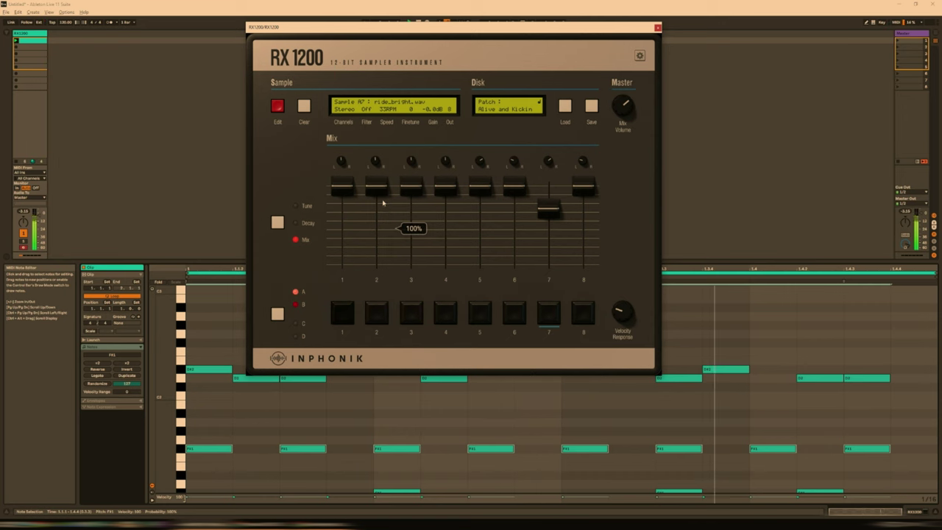
{"action": "mouse_move", "coordinate": [376, 189]}
{"action": "left_mouse_down"}
{"action": "mouse_move", "coordinate": [377, 214]}
{"action": "mouse_move", "coordinate": [378, 199]}
{"action": "left_mouse_up"}
{"action": "mouse_move", "coordinate": [569, 228]}
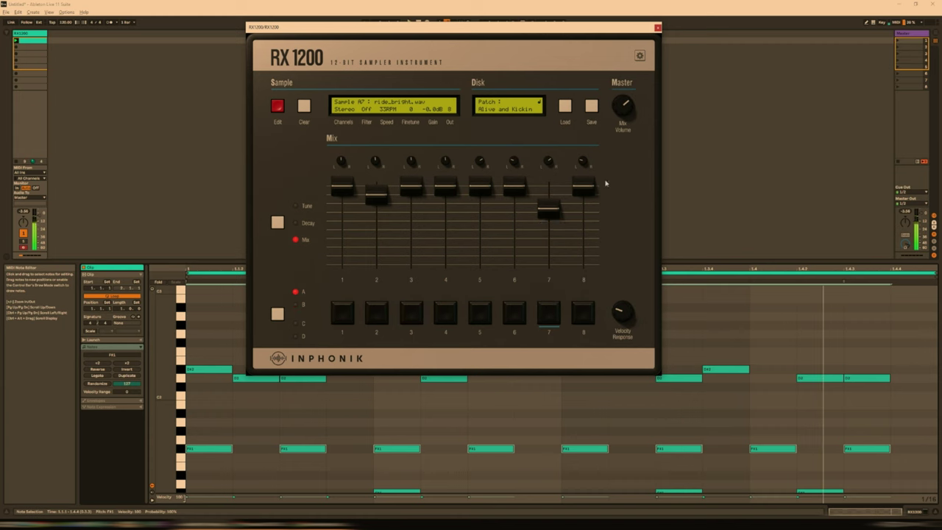
Step: Open the preset browser and preview the Factory Collection presets in order from Beat Professor through Dirty Jazz with the pattern
{"action": "left_click", "coordinate": [565, 106]}
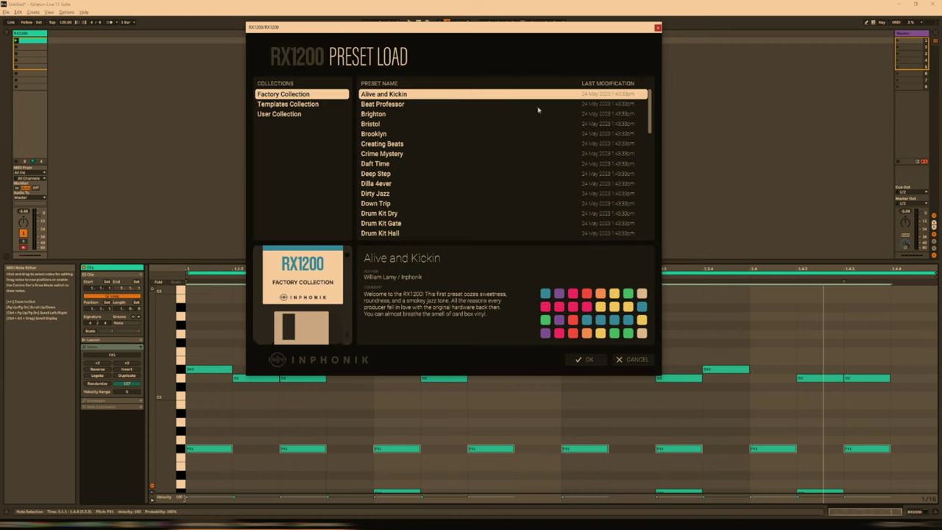
{"action": "left_click", "coordinate": [374, 104]}
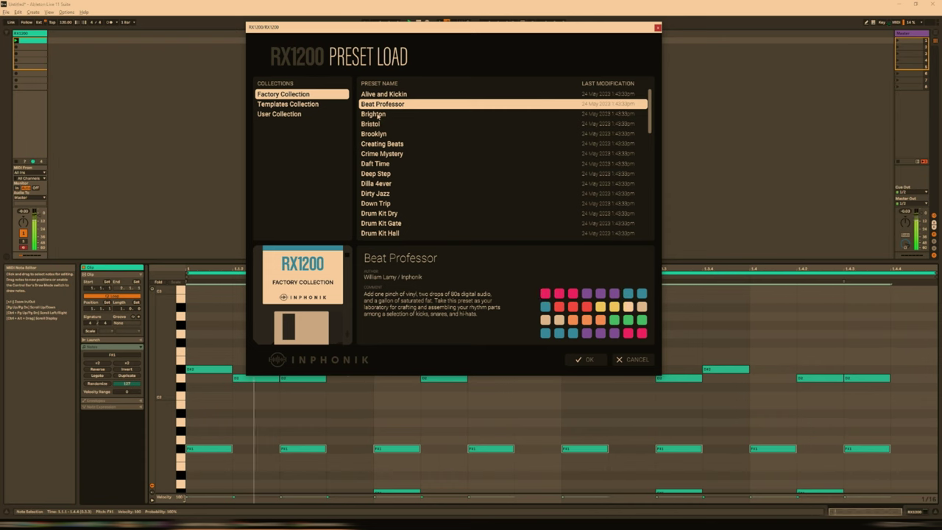
{"action": "left_click", "coordinate": [378, 116]}
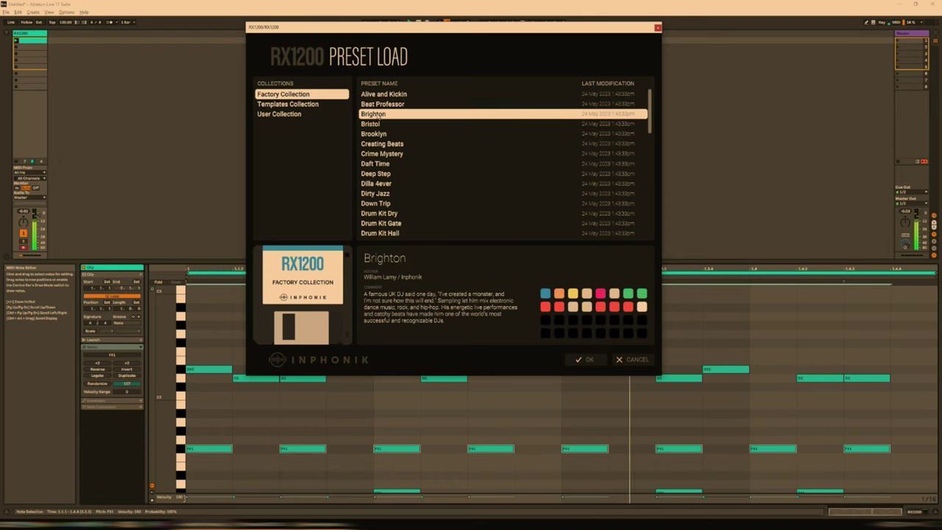
{"action": "left_click", "coordinate": [379, 125]}
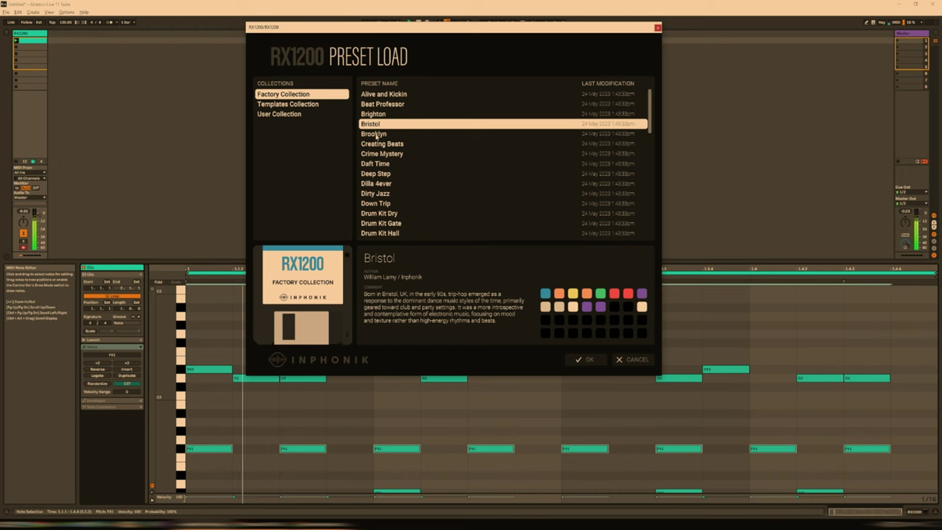
{"action": "left_click", "coordinate": [376, 135]}
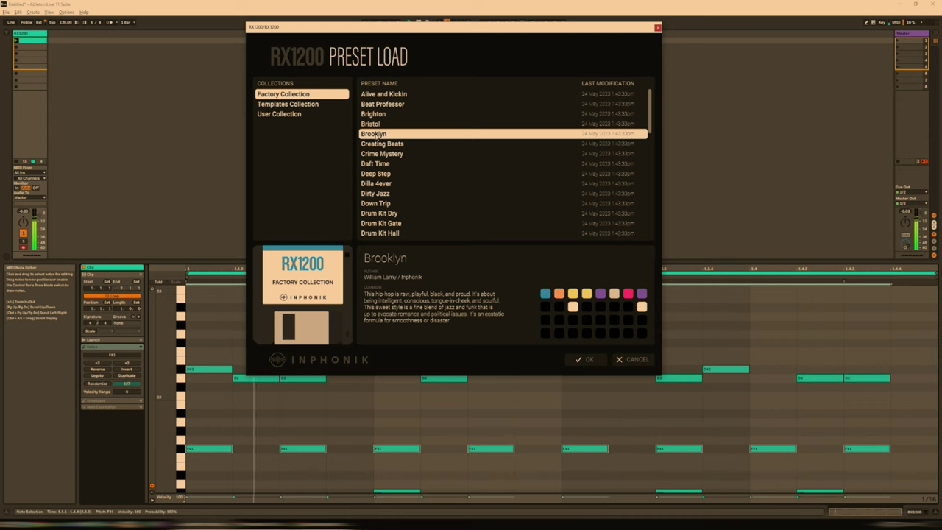
{"action": "left_click", "coordinate": [377, 144]}
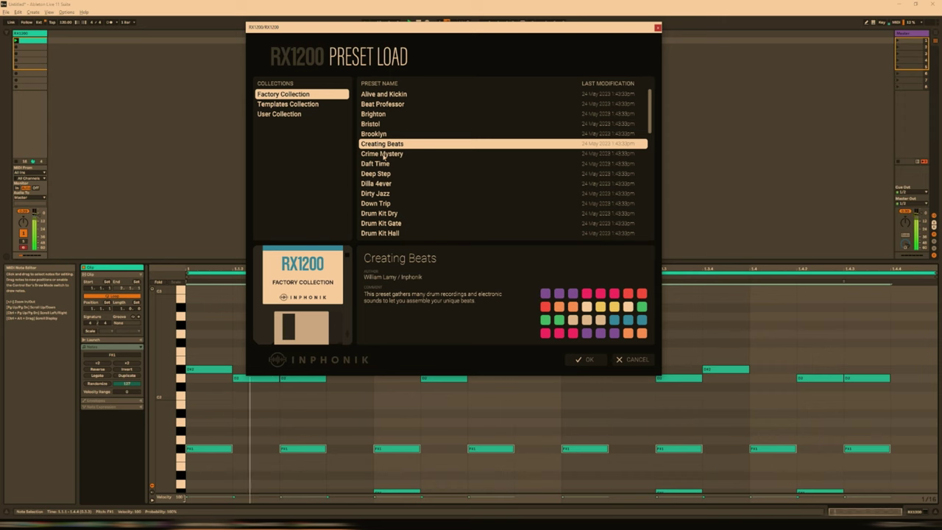
{"action": "left_click", "coordinate": [384, 154]}
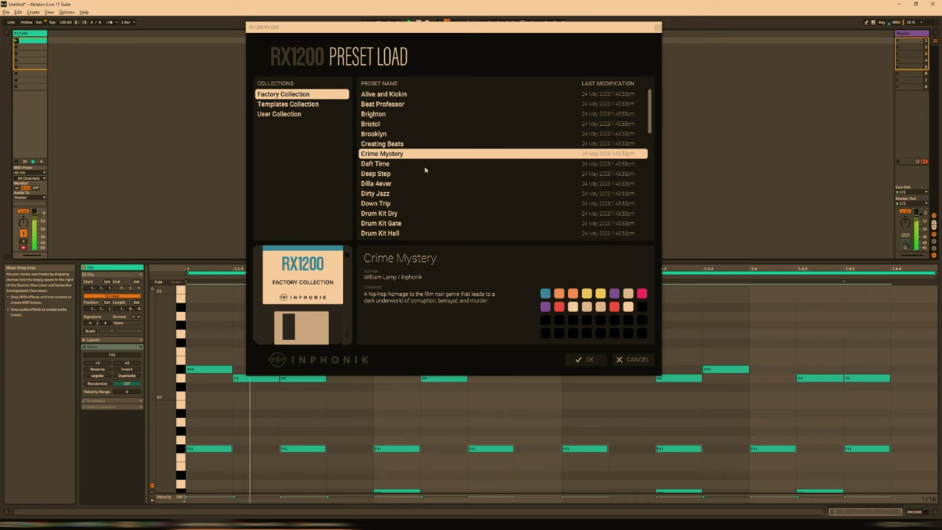
{"action": "left_click", "coordinate": [383, 164]}
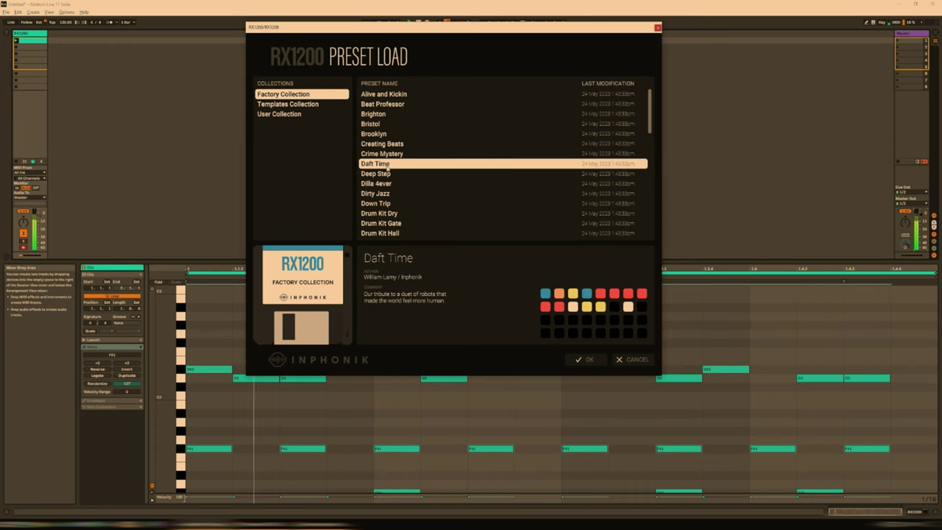
{"action": "left_click", "coordinate": [382, 175]}
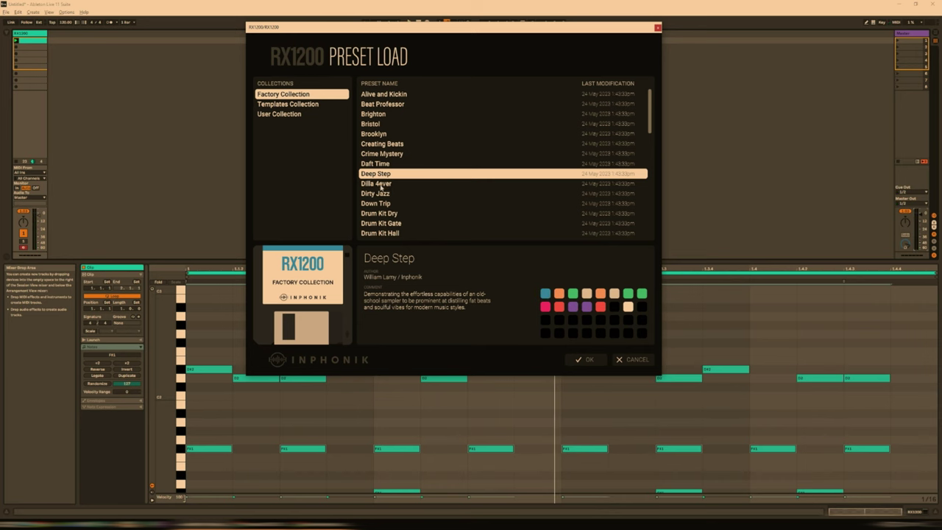
{"action": "left_click", "coordinate": [380, 185]}
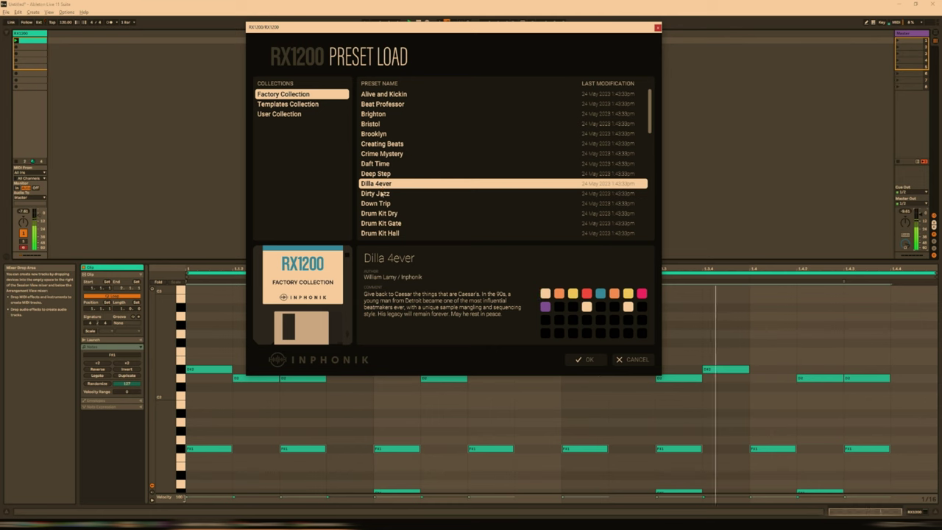
{"action": "left_click", "coordinate": [394, 194]}
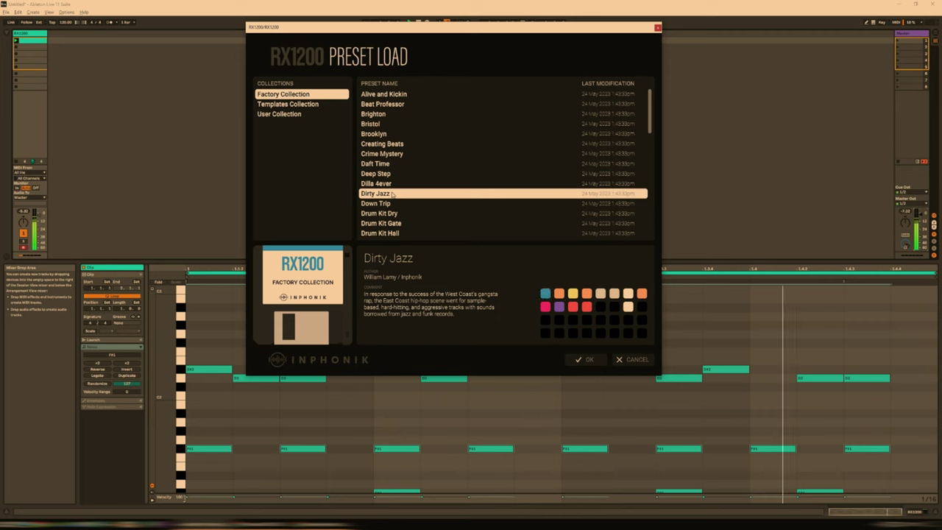
Step: Preview the presets Down Trip, Drum Kit Dry, Drum Kit Gate and Drum Kit Hall with the running pattern
{"action": "scroll", "coordinate": [388, 205], "scroll_direction": "down", "scroll_amount": 1}
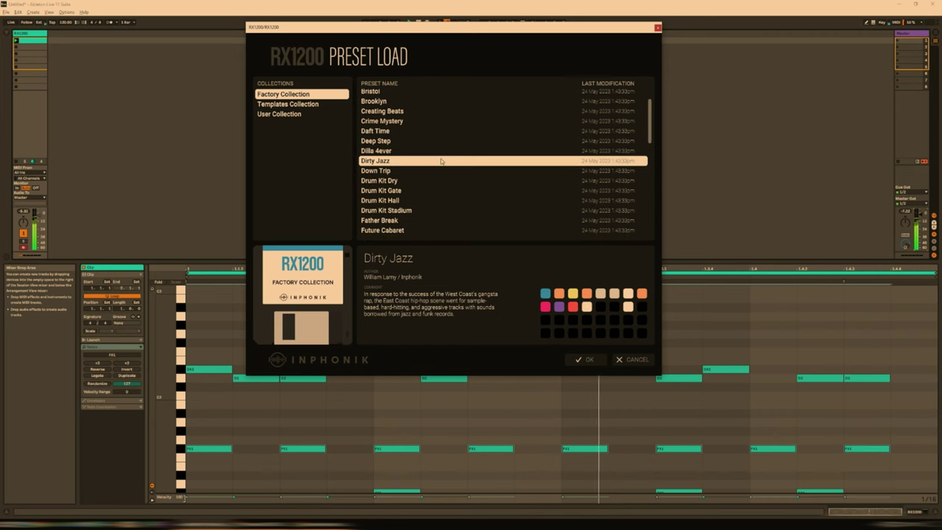
{"action": "left_click", "coordinate": [374, 173]}
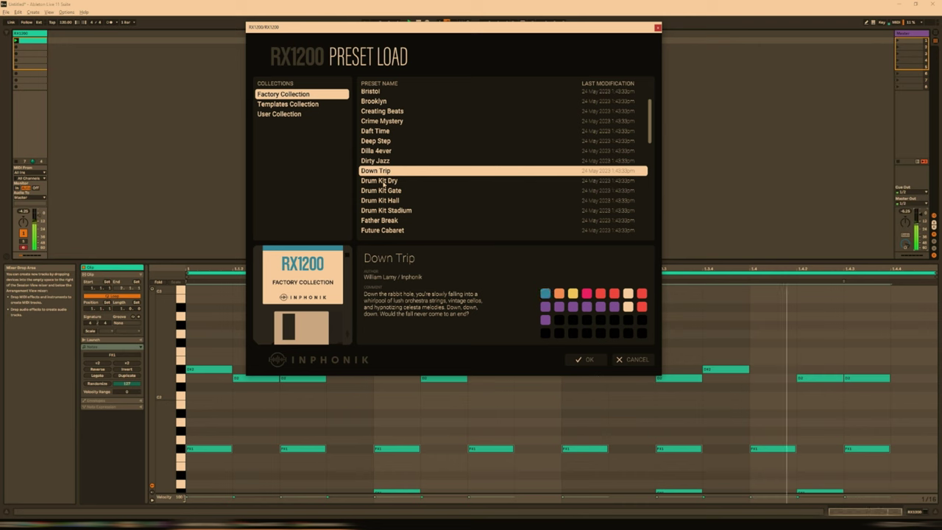
{"action": "left_click", "coordinate": [383, 182]}
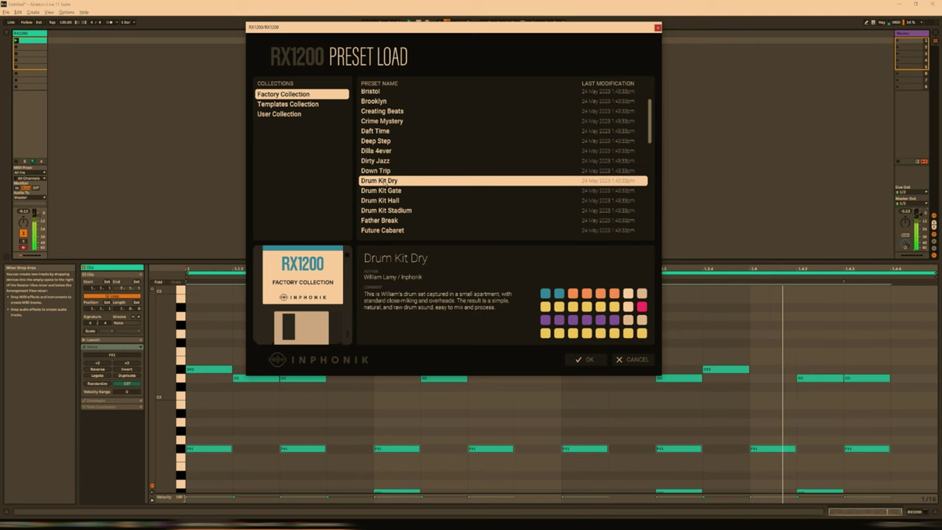
{"action": "left_click", "coordinate": [381, 191]}
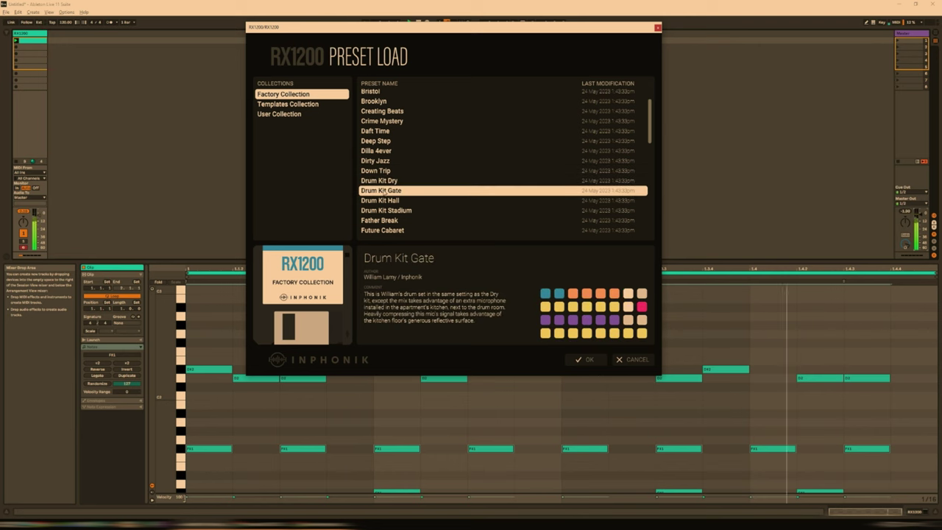
{"action": "left_click", "coordinate": [380, 200]}
{"action": "scroll", "coordinate": [397, 162], "scroll_direction": "down", "scroll_amount": 3}
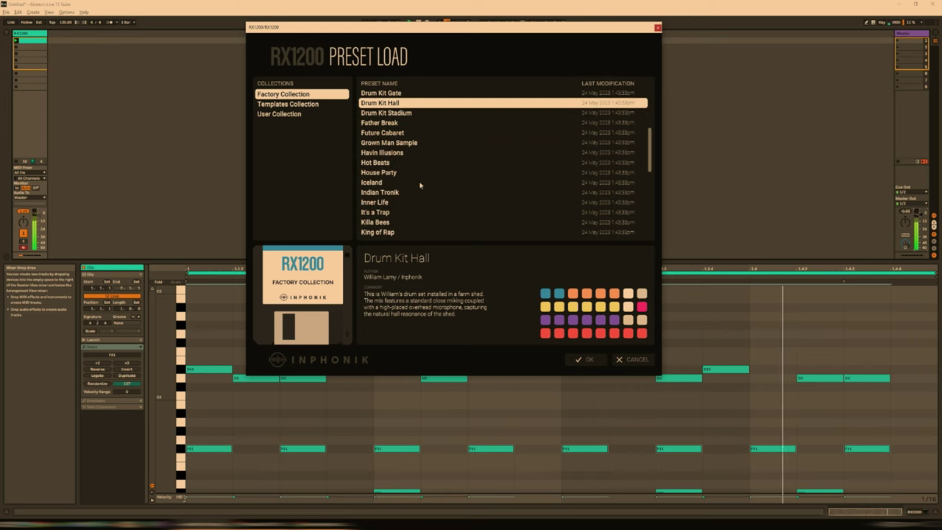
Step: Preview the factory presets in order from Drum Kit Stadium through Havin Illusions with the pattern
{"action": "left_click", "coordinate": [389, 114]}
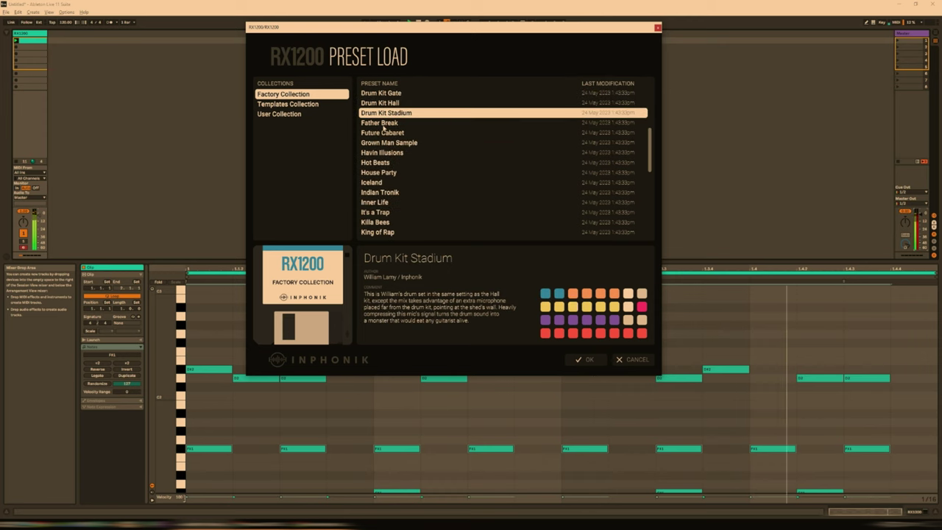
{"action": "left_click", "coordinate": [383, 124]}
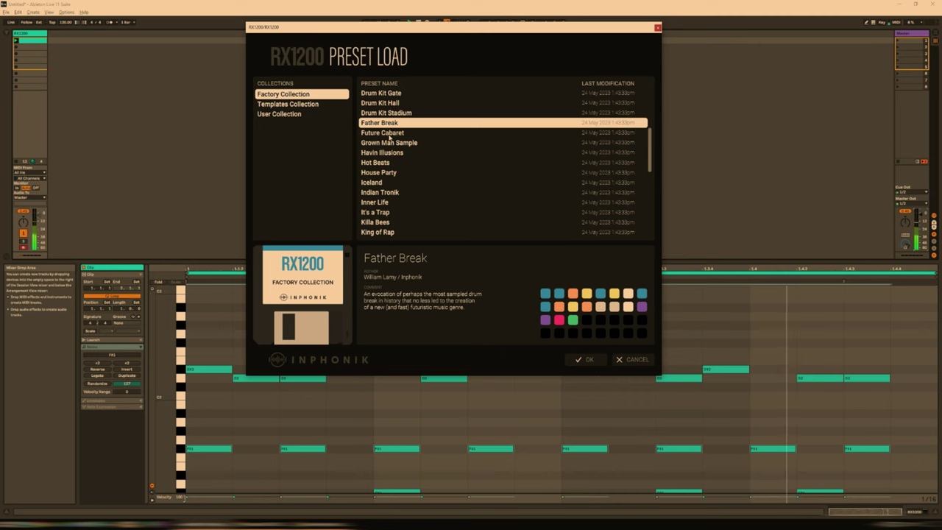
{"action": "left_click", "coordinate": [390, 134]}
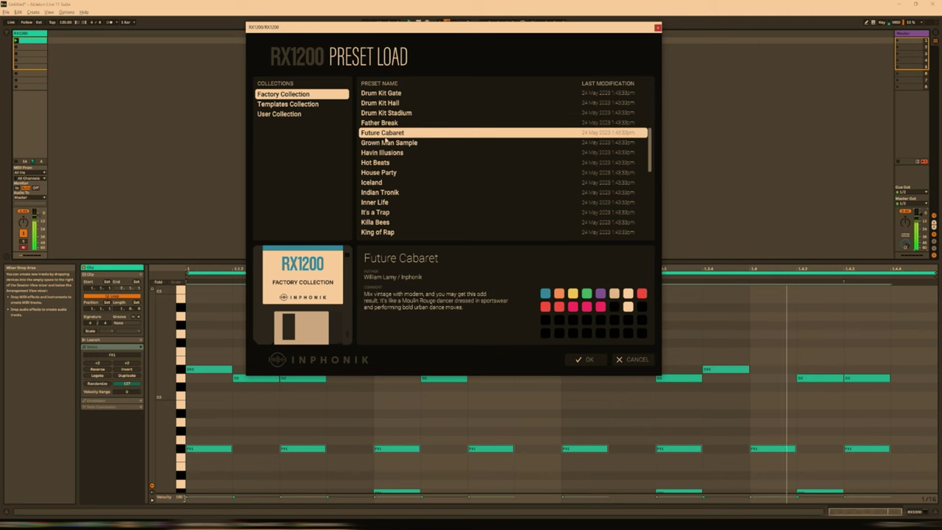
{"action": "left_click", "coordinate": [382, 144]}
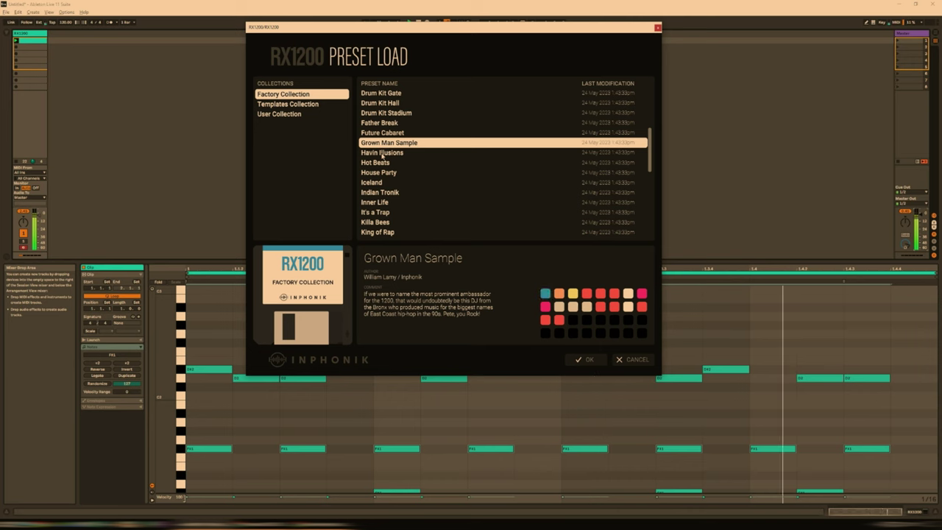
{"action": "left_click", "coordinate": [382, 153]}
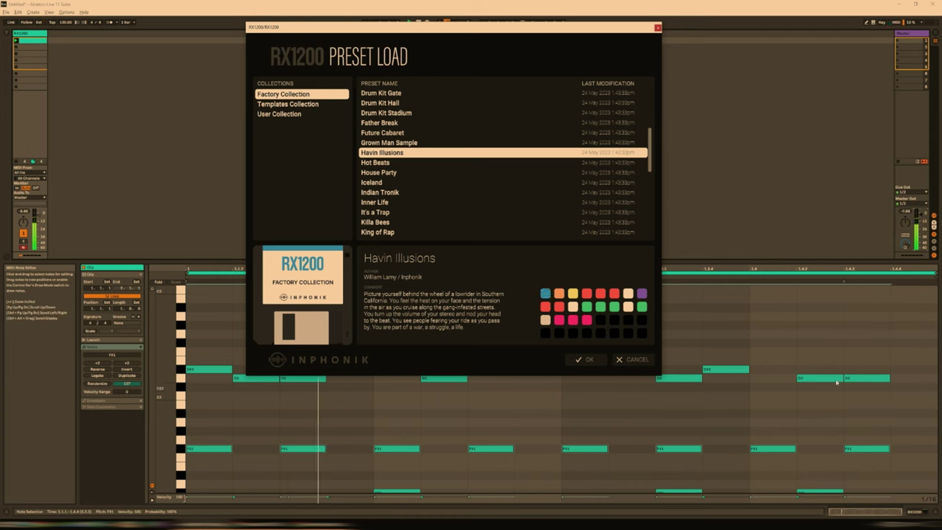
Step: Load the Havin Illusions preset into the sampler
{"action": "scroll", "coordinate": [516, 382], "scroll_direction": "down", "scroll_amount": 1}
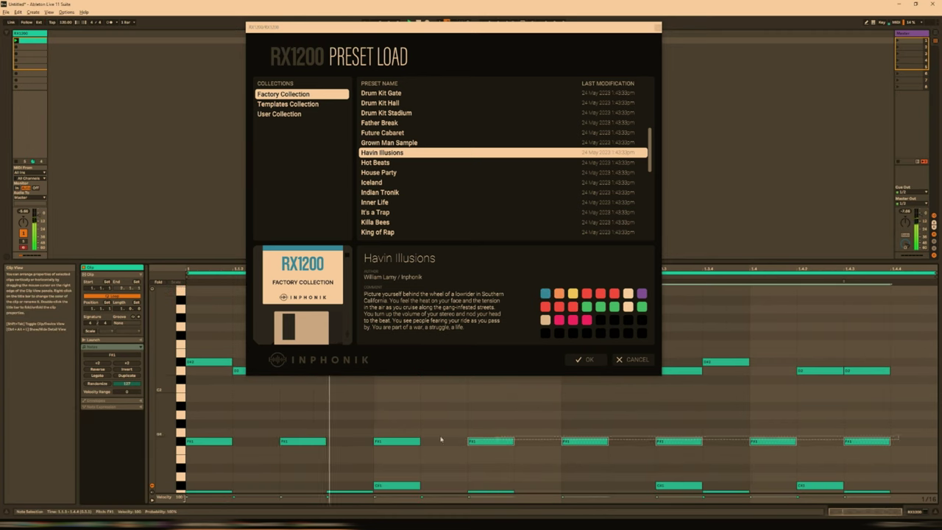
{"action": "left_click", "coordinate": [238, 443]}
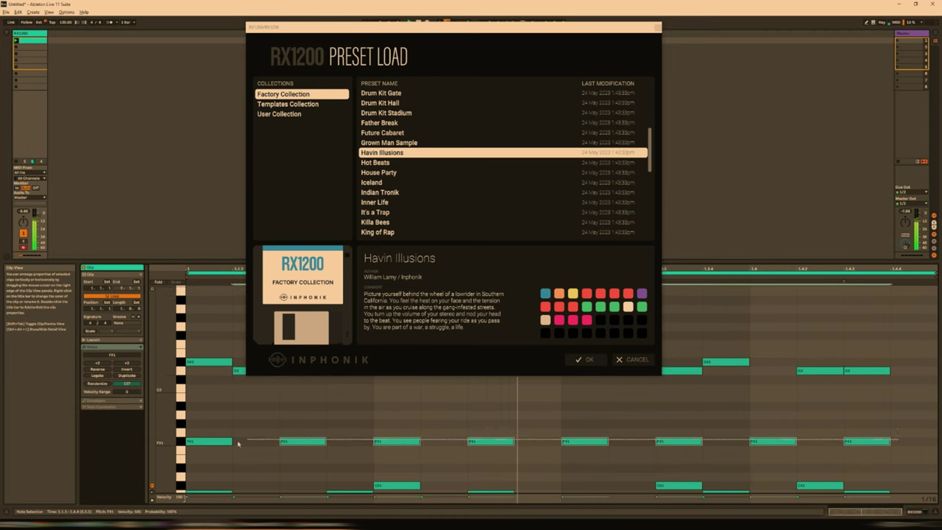
{"action": "left_click", "coordinate": [604, 359]}
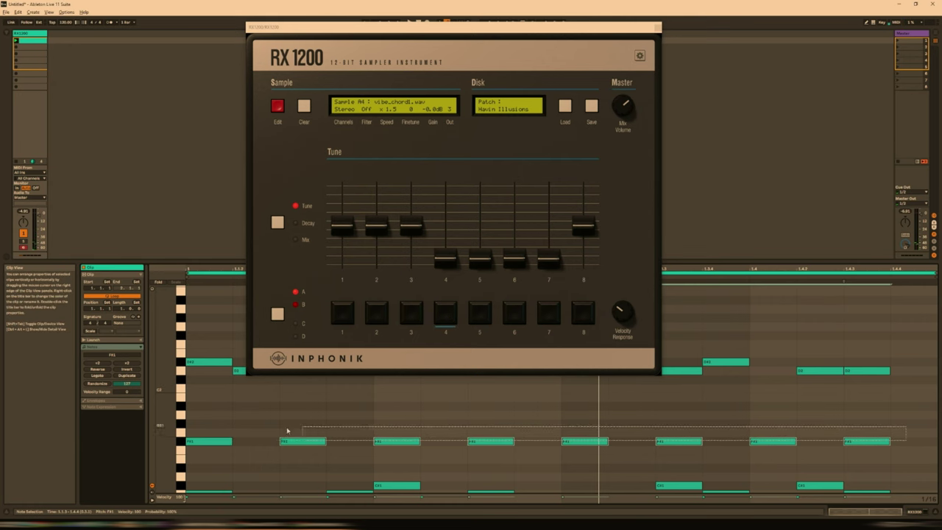
Step: Transpose the whole row of F#1 notes down to D1
{"action": "left_click", "coordinate": [243, 376]}
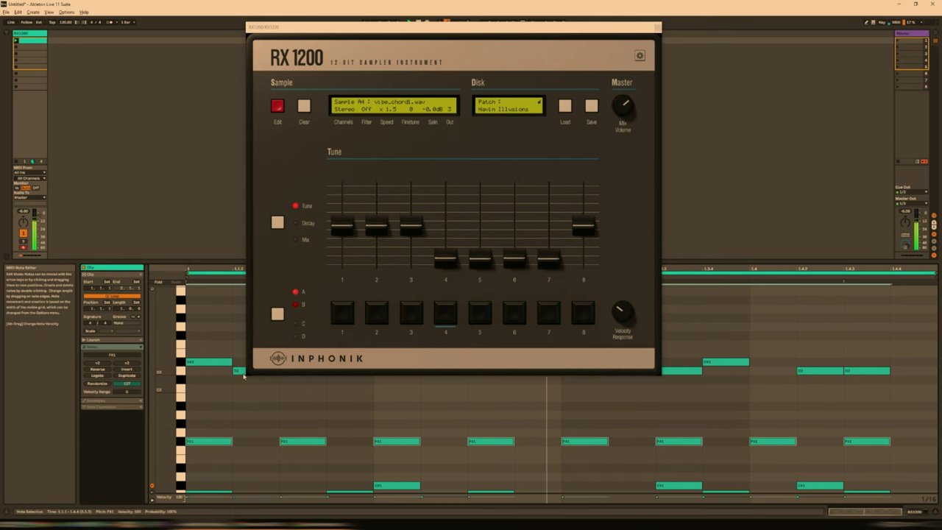
{"action": "key", "text": "Down"}
{"action": "key", "text": "Down"}
{"action": "key", "text": "Down"}
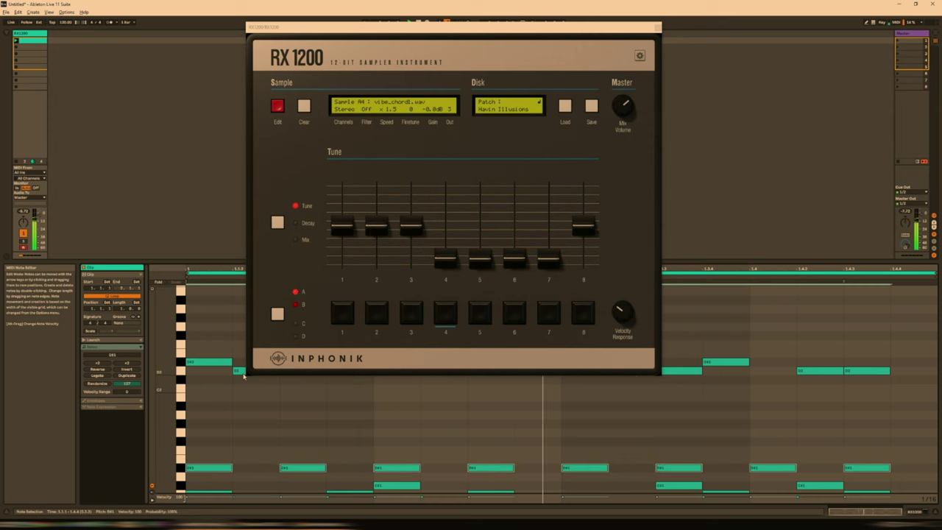
{"action": "key", "text": "Down"}
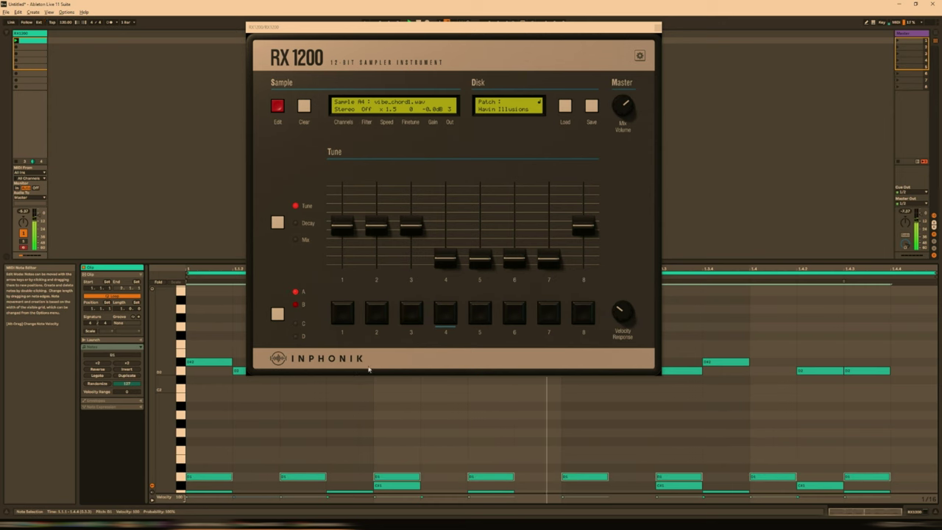
Step: Raise the last four D1 notes to D#1 and return the two in beat 4 to D1
{"action": "scroll", "coordinate": [638, 454], "scroll_direction": "down", "scroll_amount": 1}
{"action": "left_click_drag", "start_coordinate": [579, 454], "coordinate": [871, 473]}
{"action": "key", "text": "Up"}
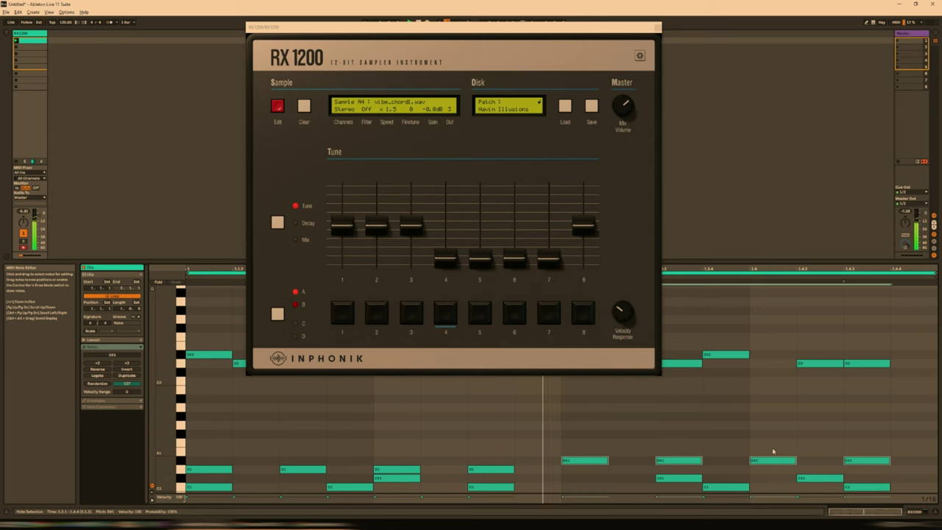
{"action": "left_click_drag", "start_coordinate": [773, 451], "coordinate": [860, 469]}
{"action": "key", "text": "Down"}
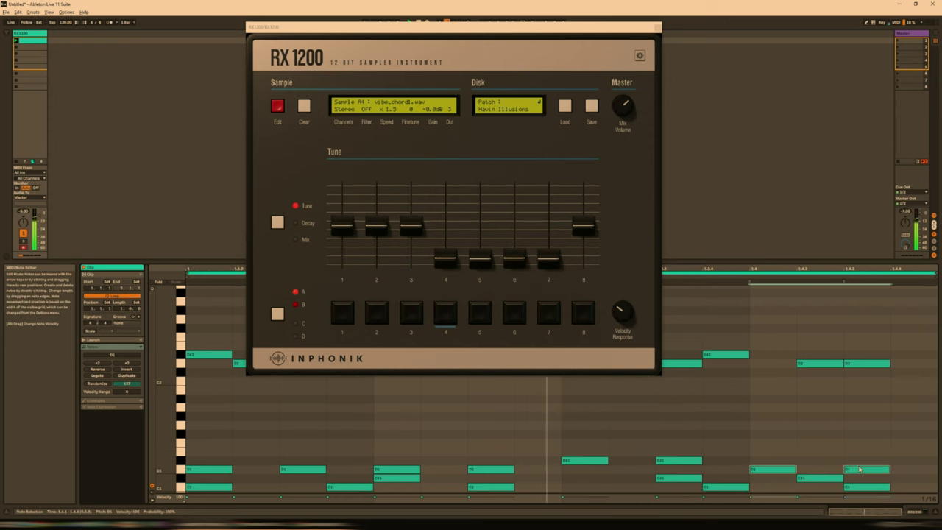
Step: Raise beat 4's two D1 notes and its C#1 note by a semitone, and lower beat 3's two D#1 notes to D1
{"action": "left_click", "coordinate": [746, 457]}
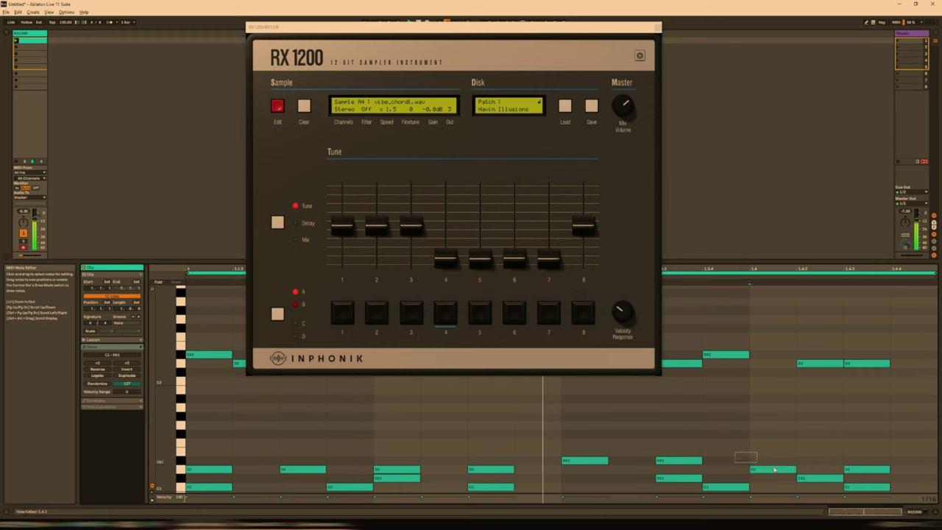
{"action": "left_click_drag", "start_coordinate": [775, 469], "coordinate": [854, 478]}
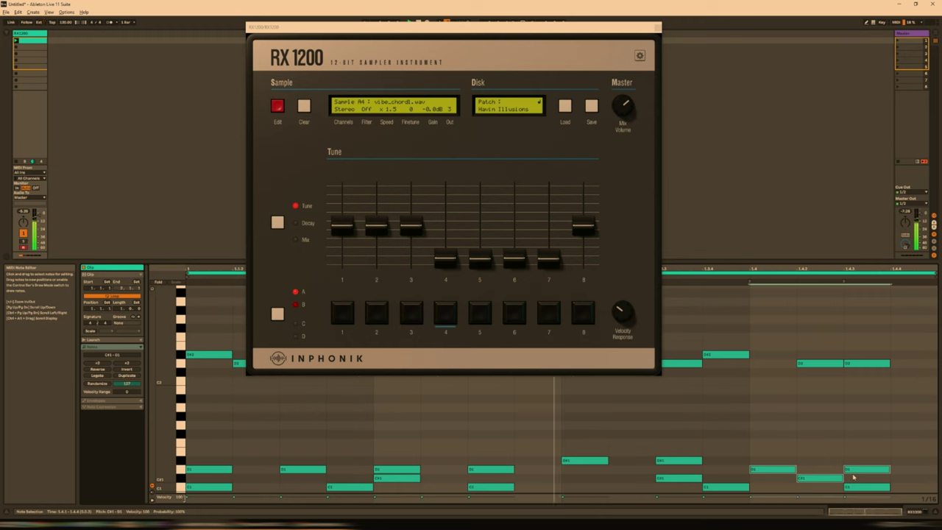
{"action": "key", "text": "Up"}
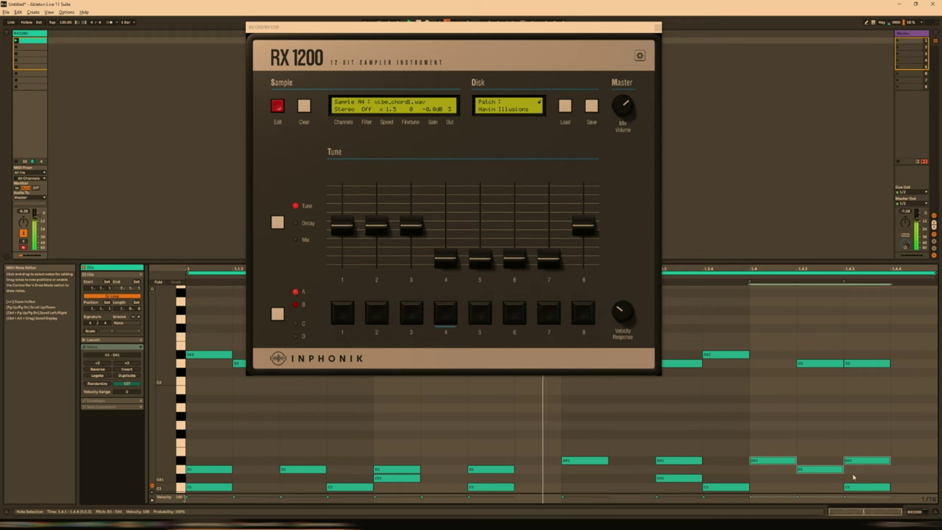
{"action": "left_click_drag", "start_coordinate": [593, 449], "coordinate": [665, 460]}
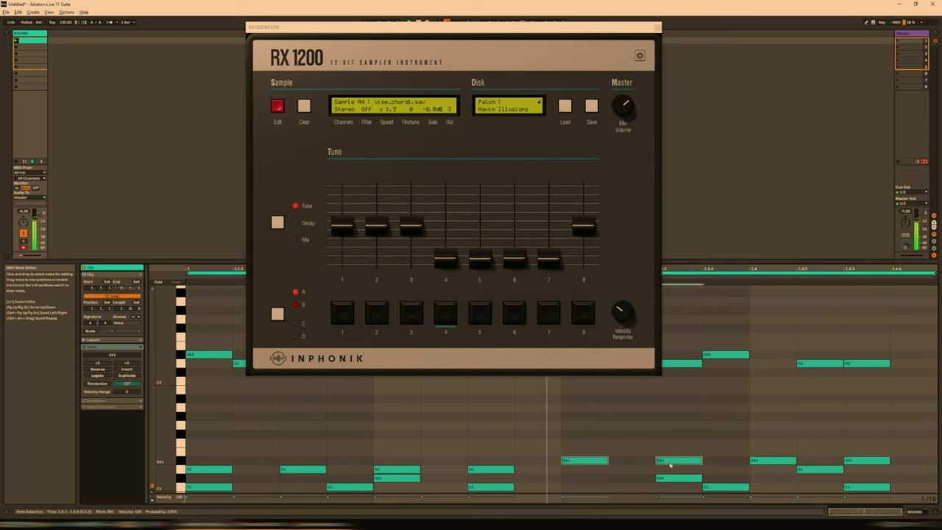
{"action": "key", "text": "Down"}
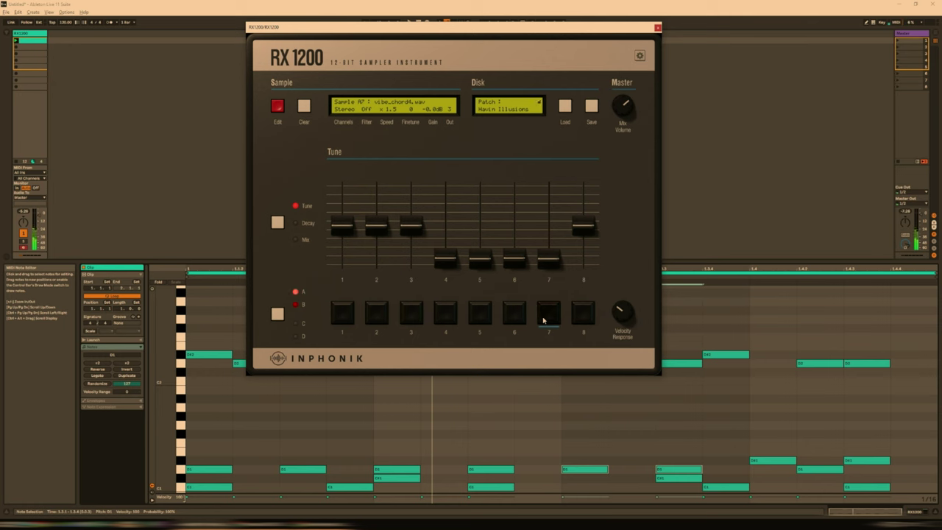
Step: Audition the Havin Illusions samples across banks B, C and D, and return to bank A
{"action": "left_click", "coordinate": [296, 304]}
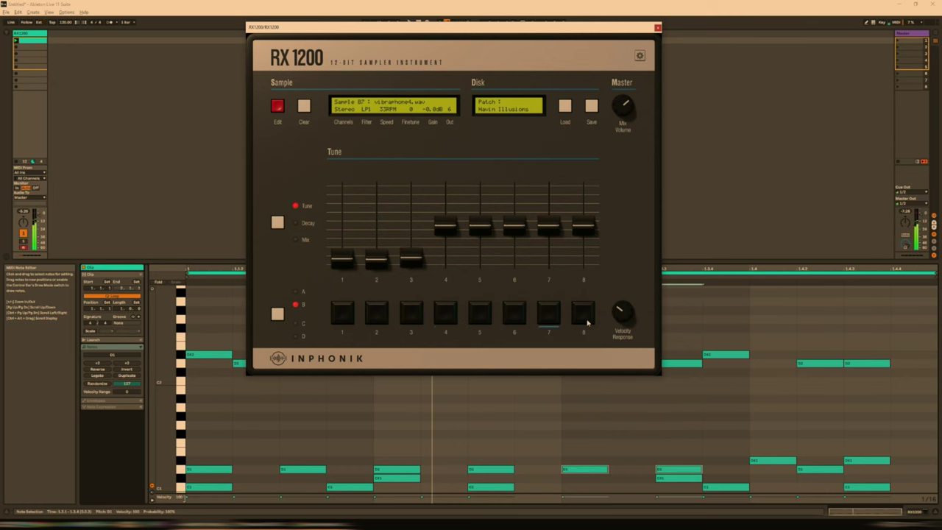
{"action": "left_click", "coordinate": [297, 323]}
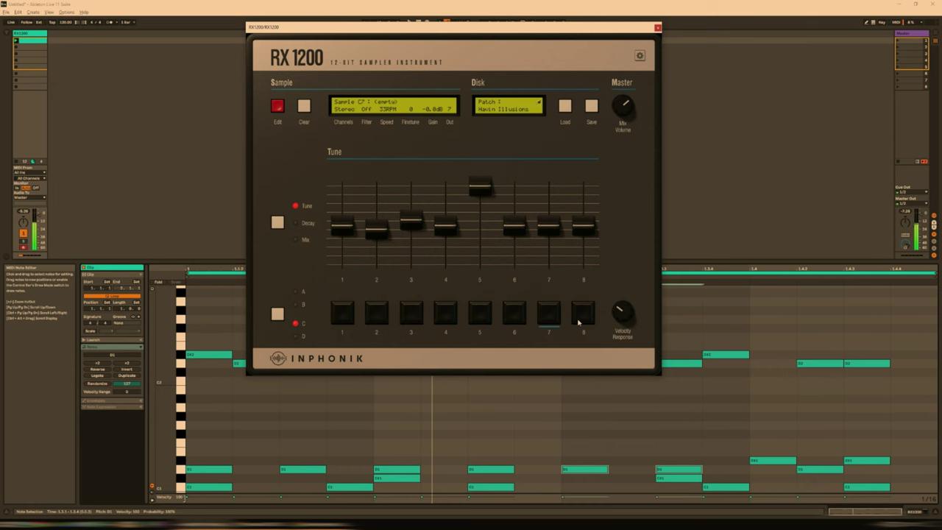
{"action": "left_click", "coordinate": [296, 336]}
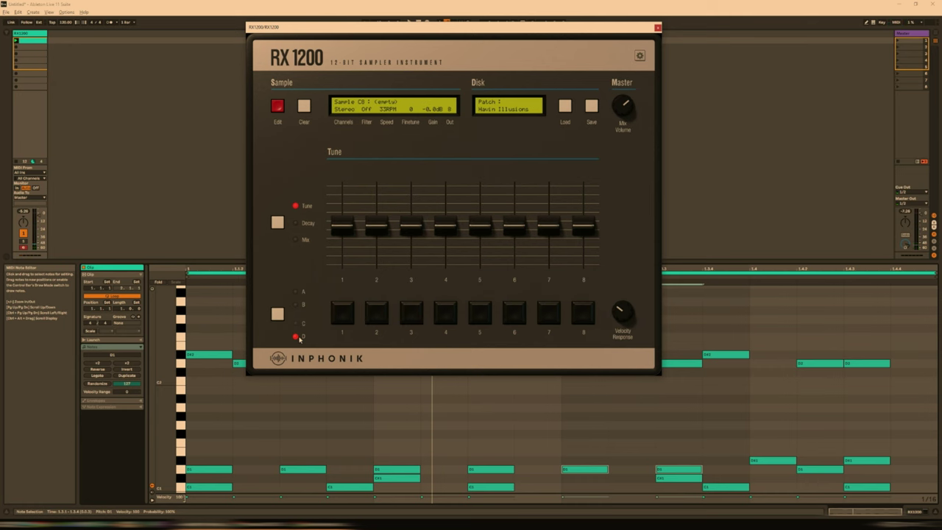
{"action": "left_click", "coordinate": [312, 291]}
{"action": "mouse_move", "coordinate": [490, 258]}
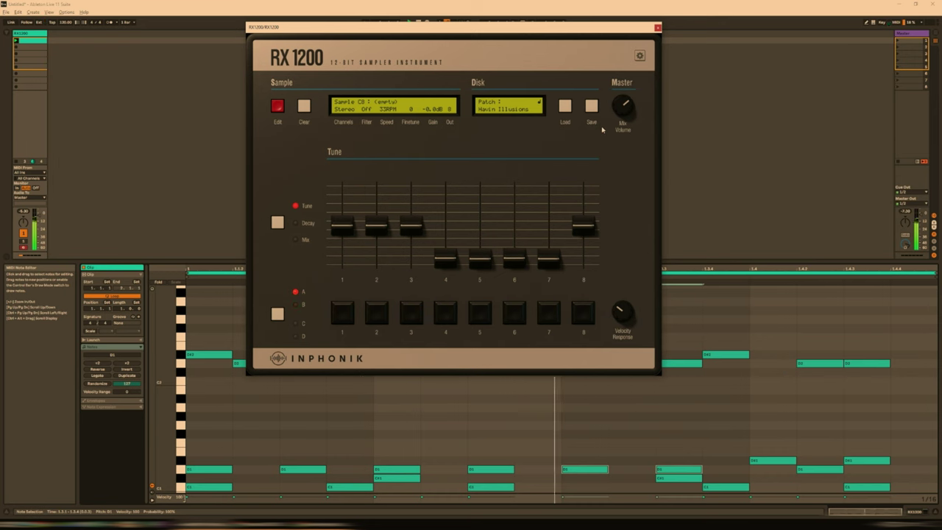
Step: Open the preset browser and preview Hot Beats, House Party and Iceland with the pattern
{"action": "left_click", "coordinate": [565, 107]}
{"action": "left_click", "coordinate": [374, 163]}
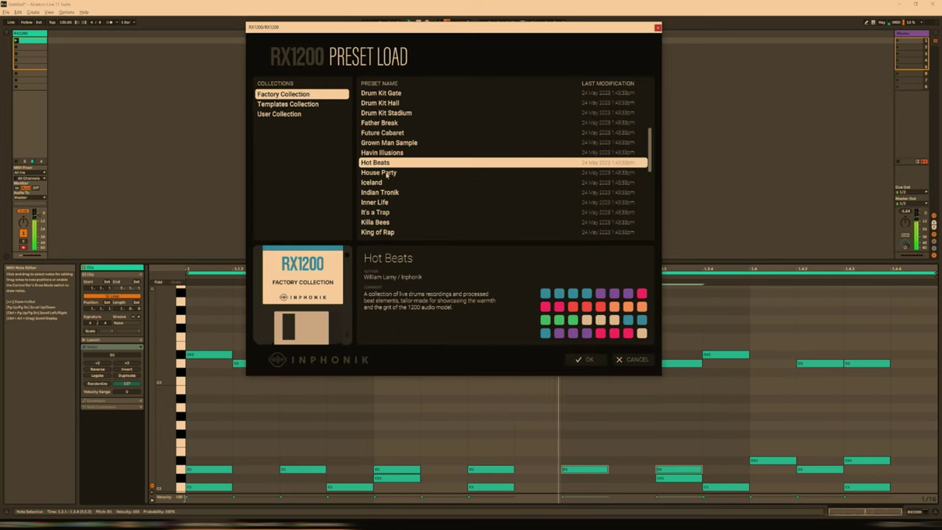
{"action": "left_click", "coordinate": [387, 172]}
{"action": "scroll", "coordinate": [435, 171], "scroll_direction": "down", "scroll_amount": 1}
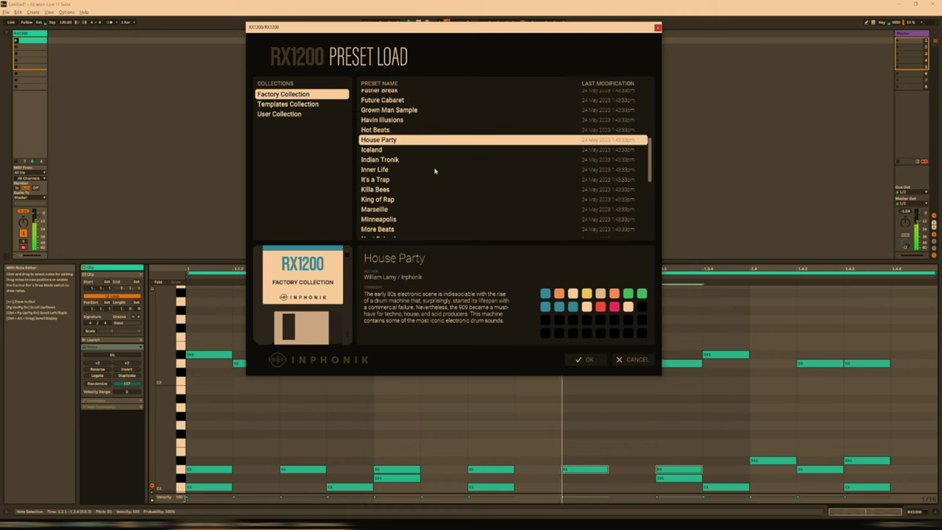
{"action": "left_click", "coordinate": [382, 151]}
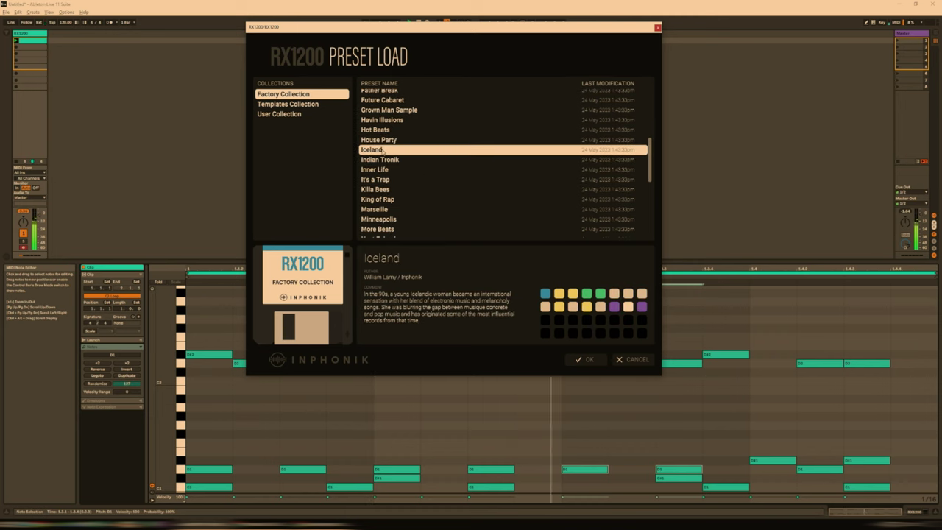
Step: Preview the presets Indian Tronik, Inner Life, It's a Trap and Killa Bees with the pattern
{"action": "left_click", "coordinate": [379, 161]}
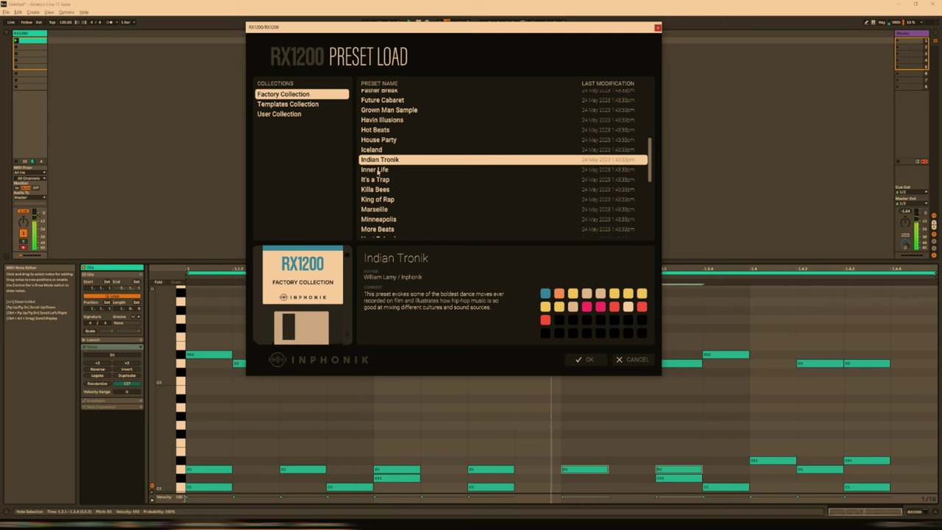
{"action": "left_click", "coordinate": [378, 170]}
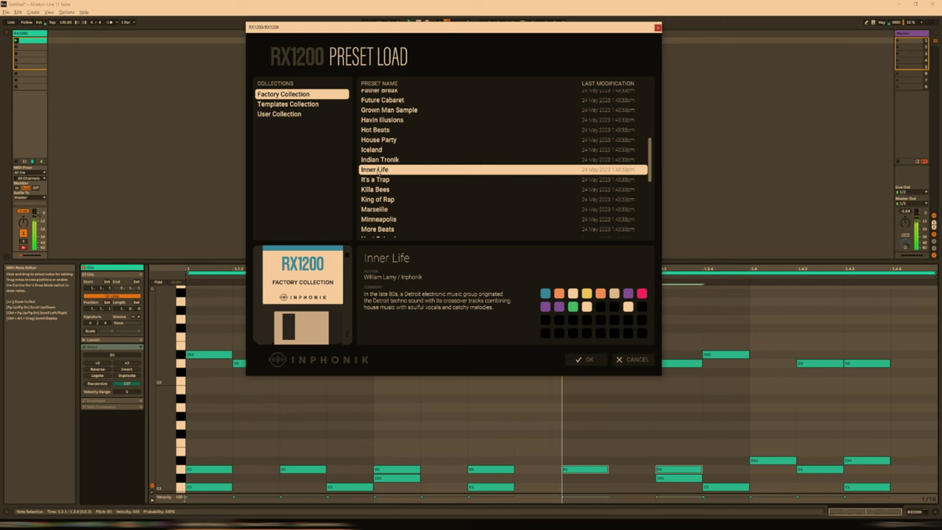
{"action": "scroll", "coordinate": [381, 132], "scroll_direction": "down", "scroll_amount": 3}
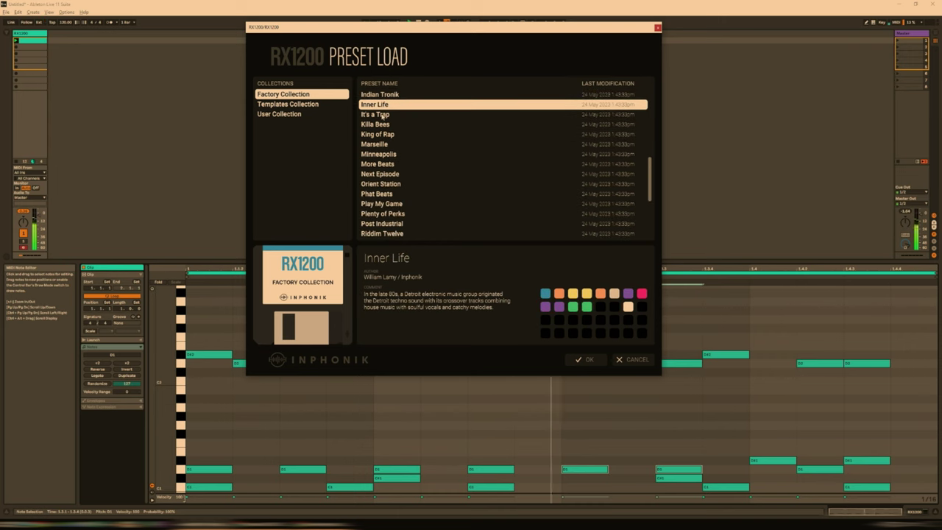
{"action": "left_click", "coordinate": [376, 115]}
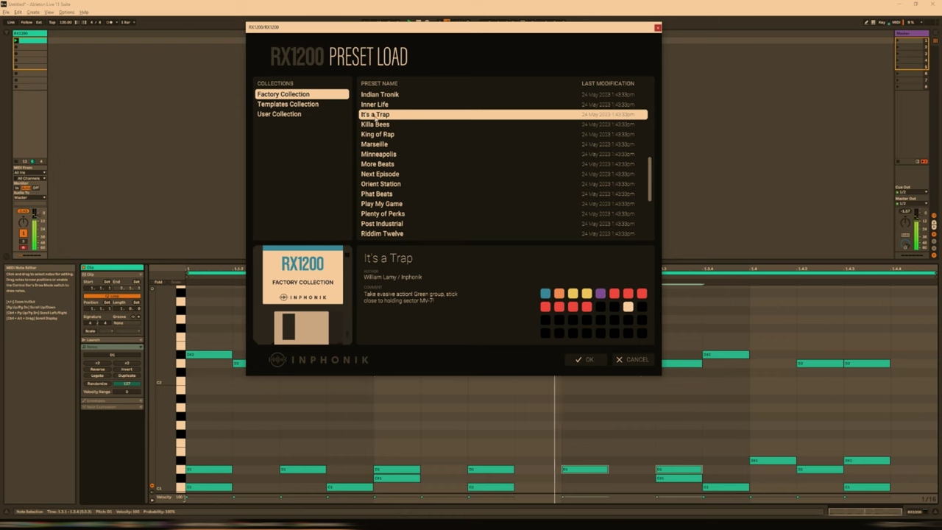
{"action": "left_click", "coordinate": [376, 125]}
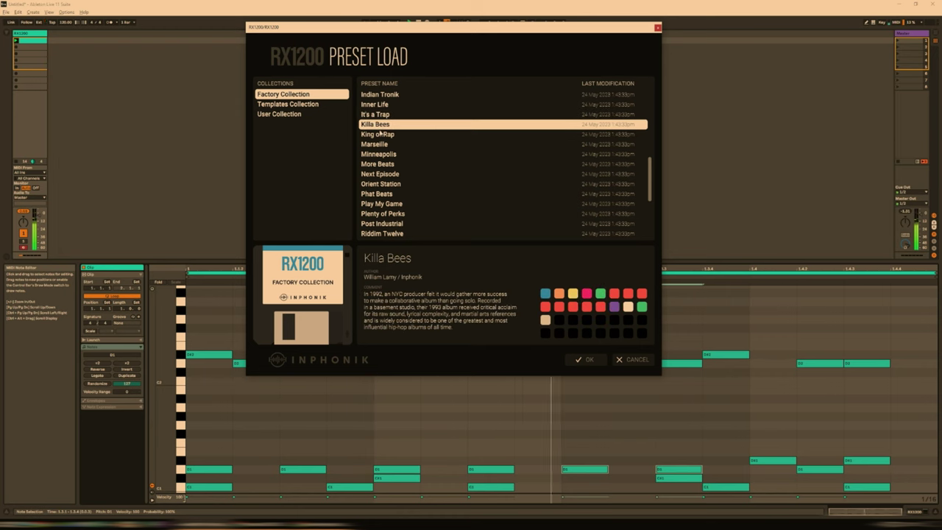
Step: Preview the presets King of Rap, Marseille, Minneapolis, More Beats and Next Episode with the pattern
{"action": "left_click", "coordinate": [380, 135]}
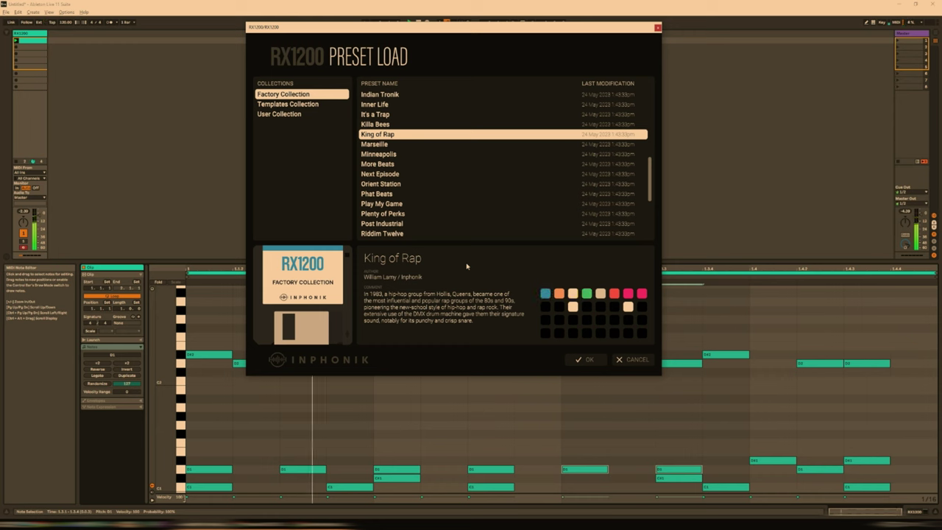
{"action": "left_click", "coordinate": [376, 145]}
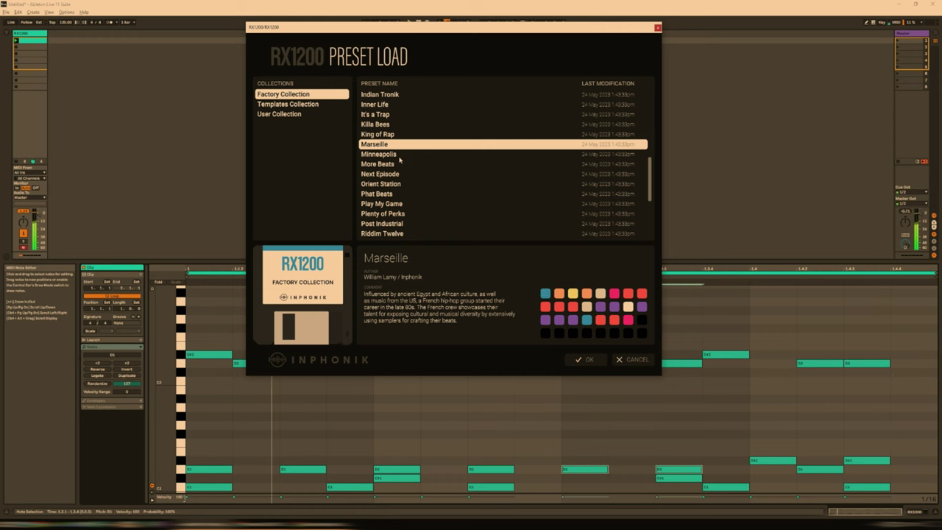
{"action": "left_click", "coordinate": [390, 154]}
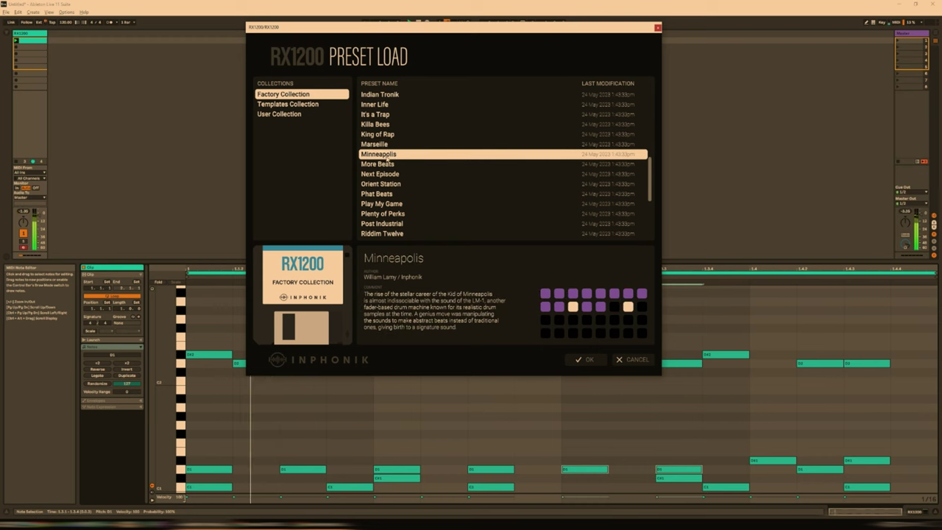
{"action": "left_click", "coordinate": [385, 165]}
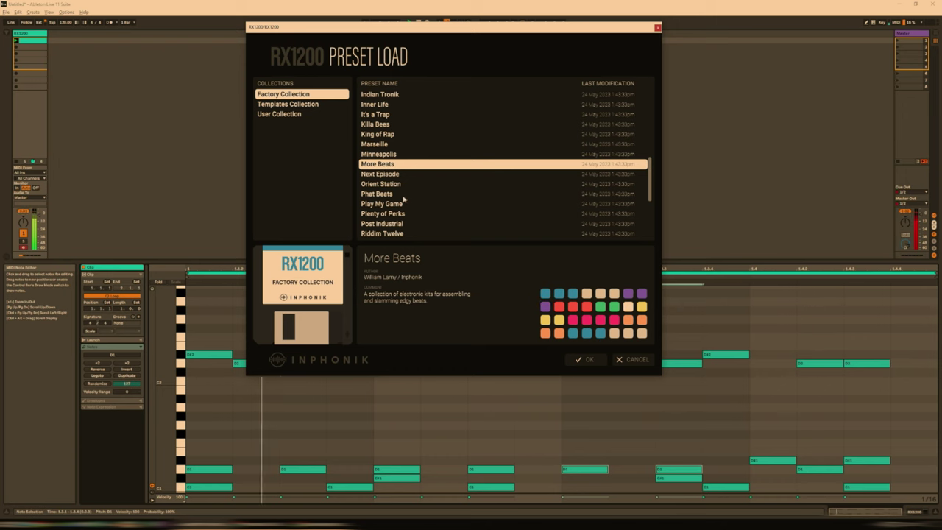
{"action": "left_click", "coordinate": [383, 175]}
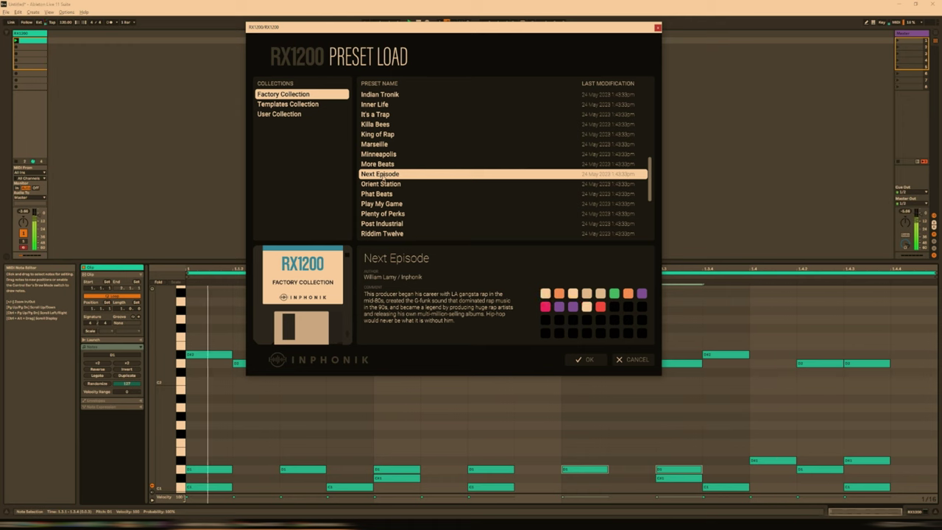
Step: Preview the presets Orient Station, Phat Beats, Play My Game, Plenty of Perks, Post Industrial and Riddim Twelve with the pattern
{"action": "left_click", "coordinate": [384, 185]}
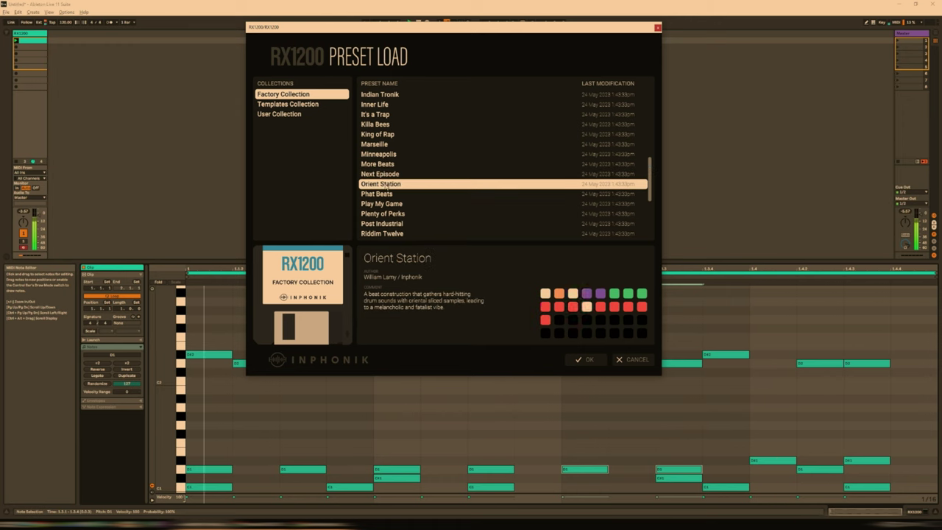
{"action": "scroll", "coordinate": [415, 178], "scroll_direction": "down", "scroll_amount": 1}
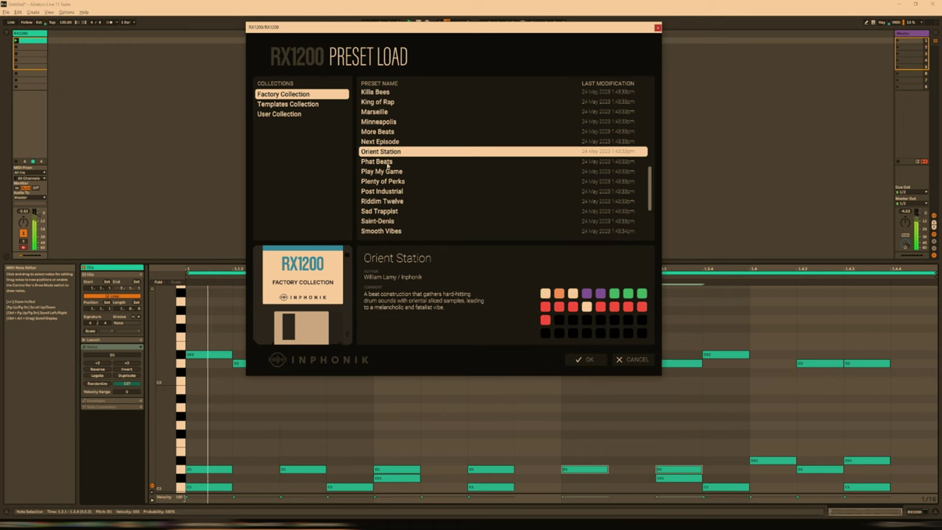
{"action": "left_click", "coordinate": [388, 162]}
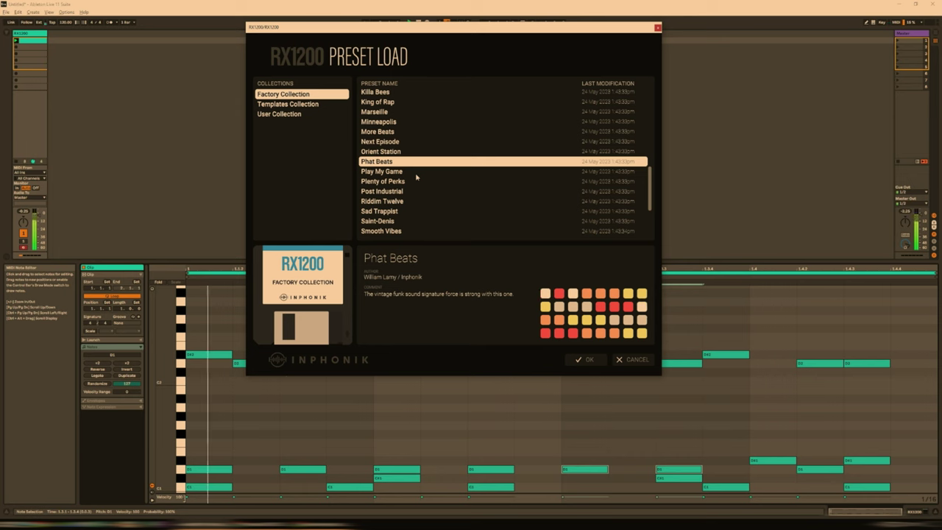
{"action": "left_click", "coordinate": [393, 174]}
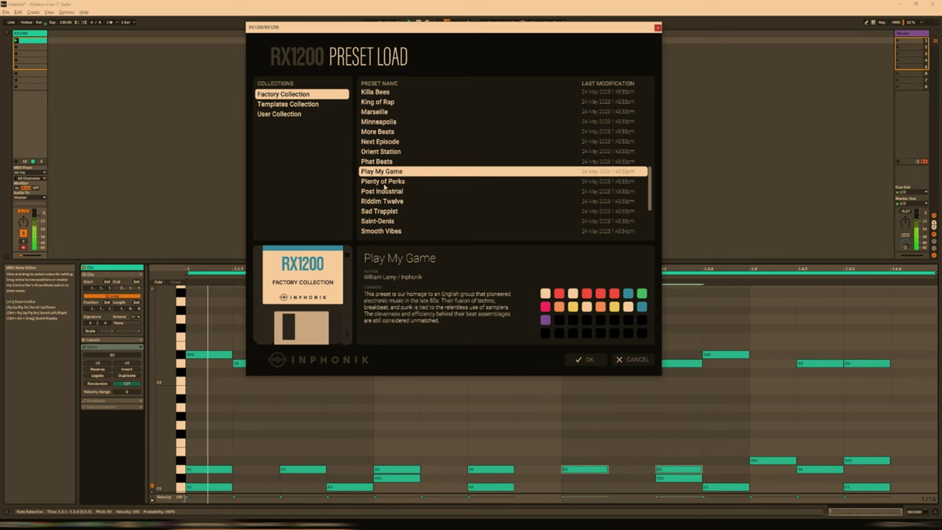
{"action": "left_click", "coordinate": [385, 183]}
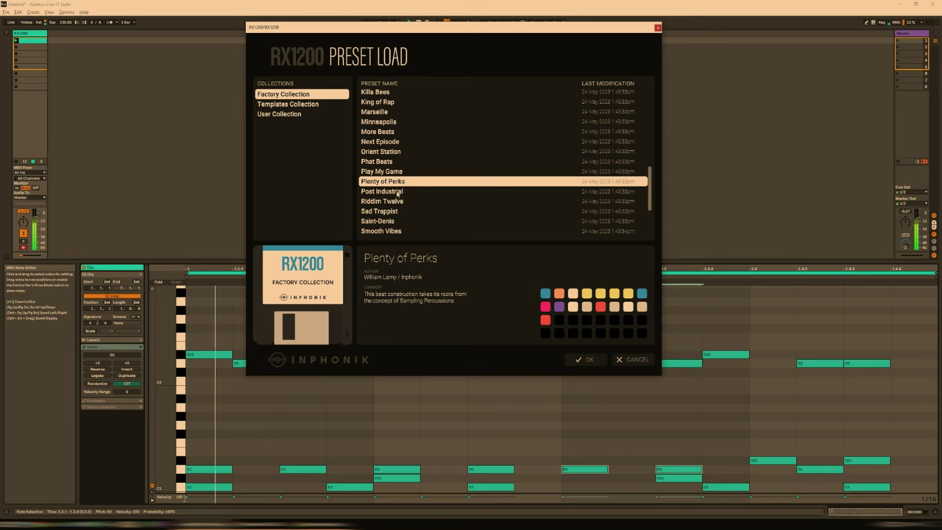
{"action": "left_click", "coordinate": [399, 192]}
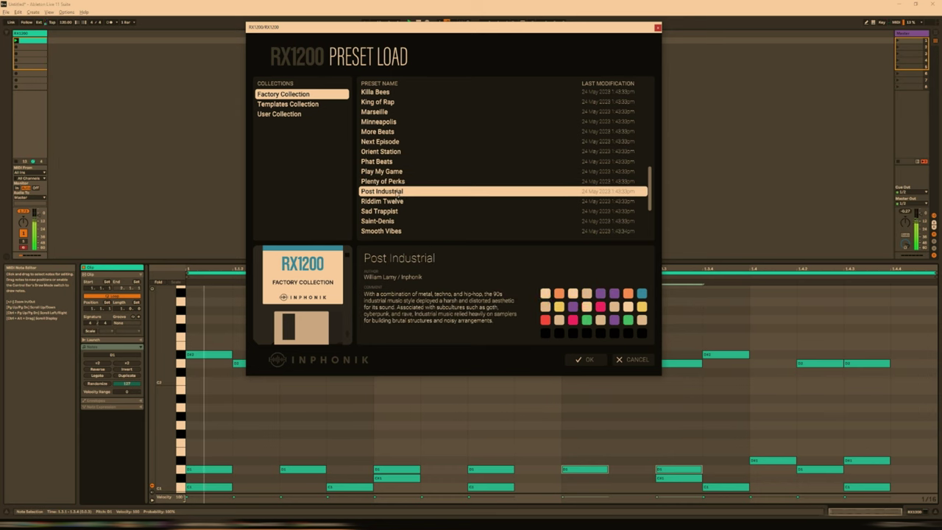
{"action": "left_click", "coordinate": [389, 203]}
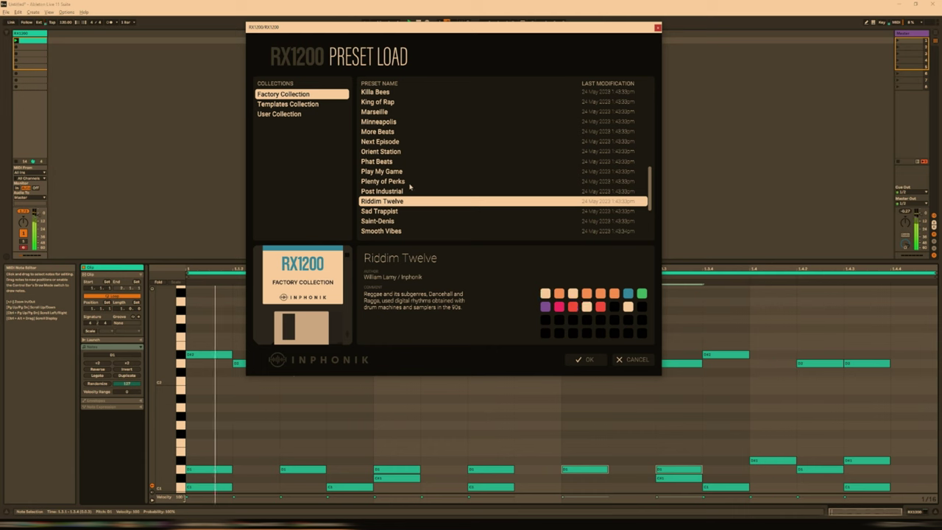
Step: Preview the presets Sad Trappist, Saint-Denis, Smooth Vibes, Soundtracker, The 1200 Sound and The Godfather with the pattern
{"action": "scroll", "coordinate": [410, 185], "scroll_direction": "down", "scroll_amount": 3}
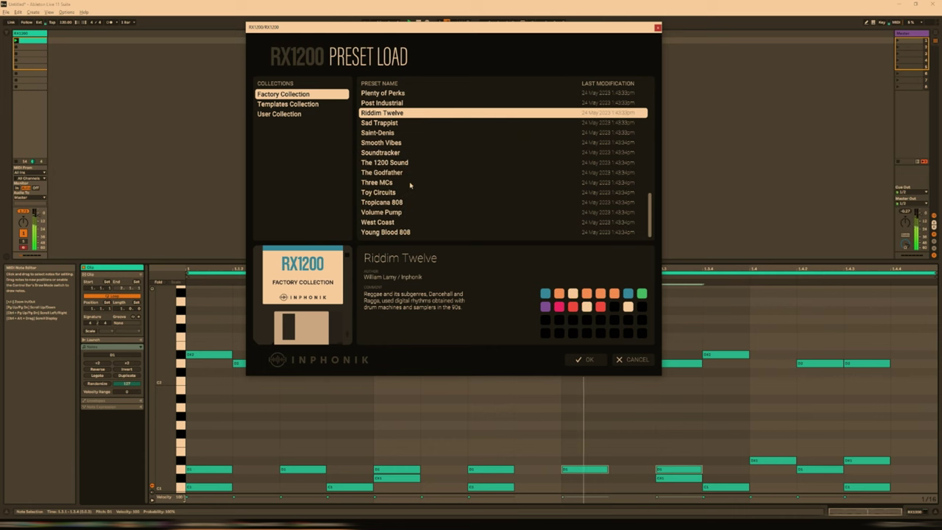
{"action": "left_click", "coordinate": [398, 126]}
{"action": "left_click", "coordinate": [392, 135]}
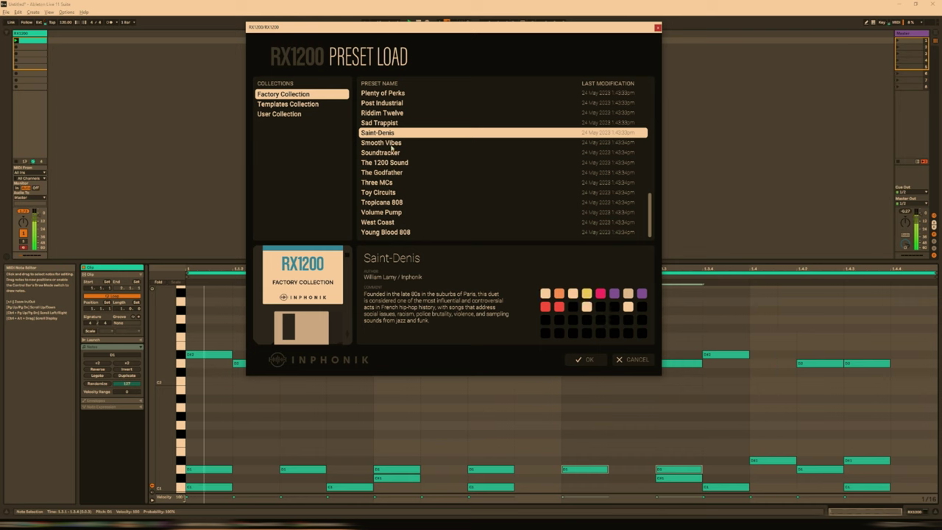
{"action": "left_click", "coordinate": [392, 144]}
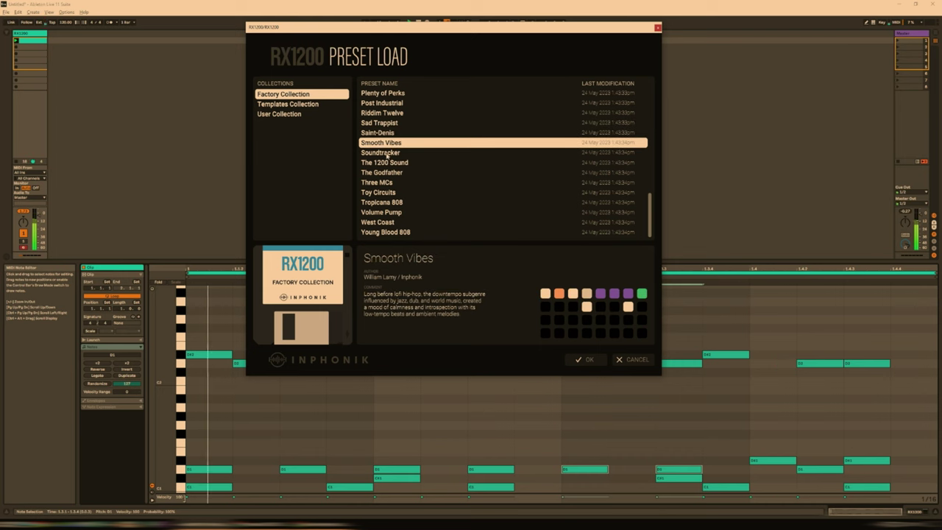
{"action": "left_click", "coordinate": [388, 153]}
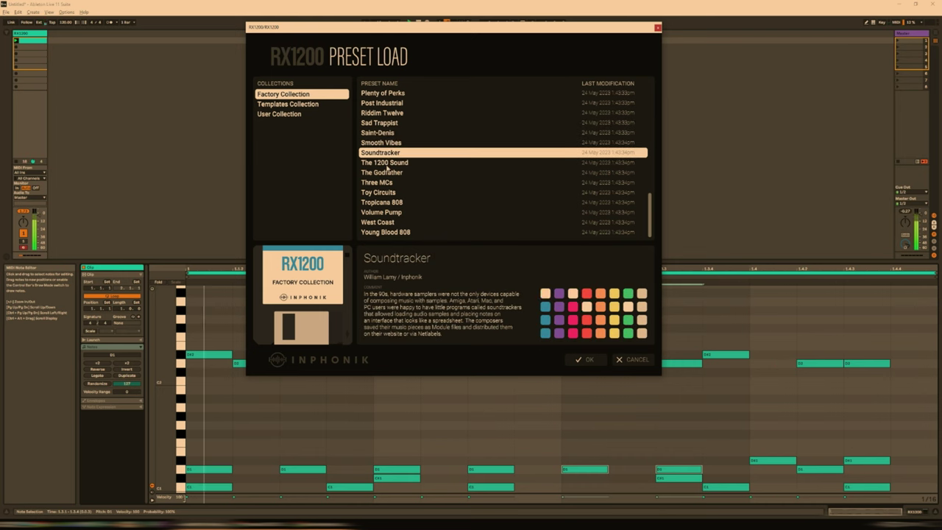
{"action": "left_click", "coordinate": [387, 164]}
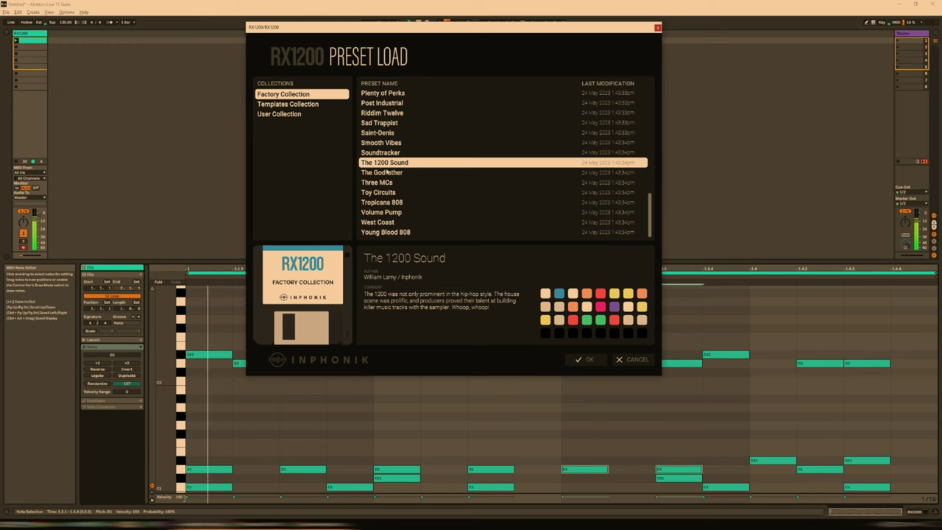
{"action": "left_click", "coordinate": [386, 174]}
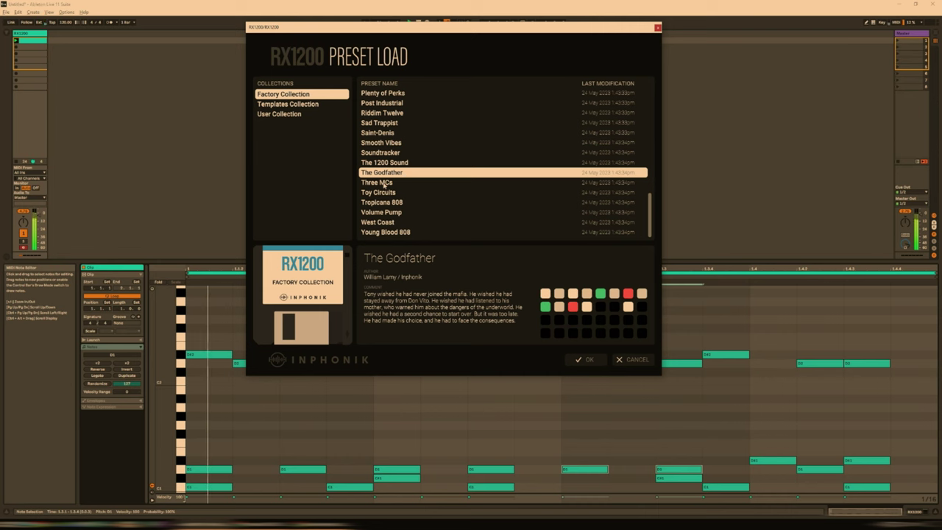
Step: Preview the presets Three MCs, Toy Circuits, Tropicana 808, Volume Pump, West Coast and Young Blood 808 with the pattern
{"action": "left_click", "coordinate": [384, 183]}
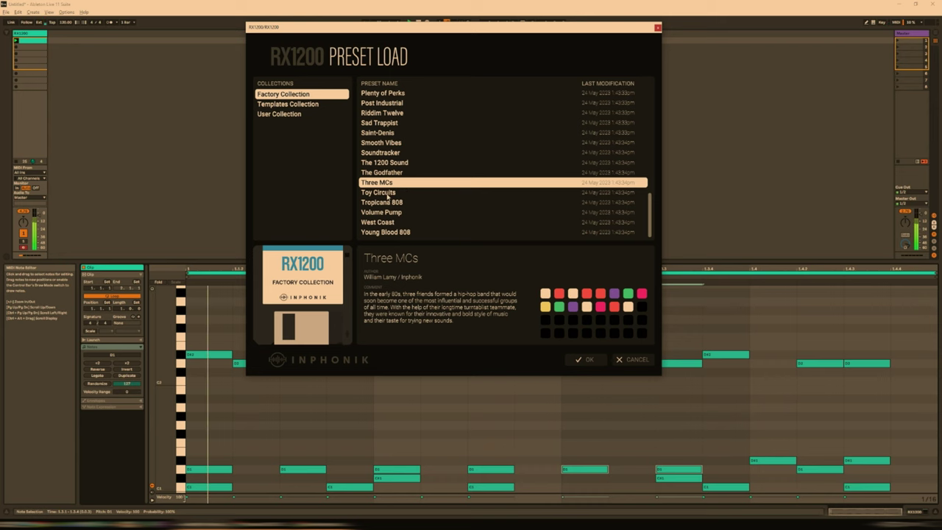
{"action": "left_click", "coordinate": [388, 194]}
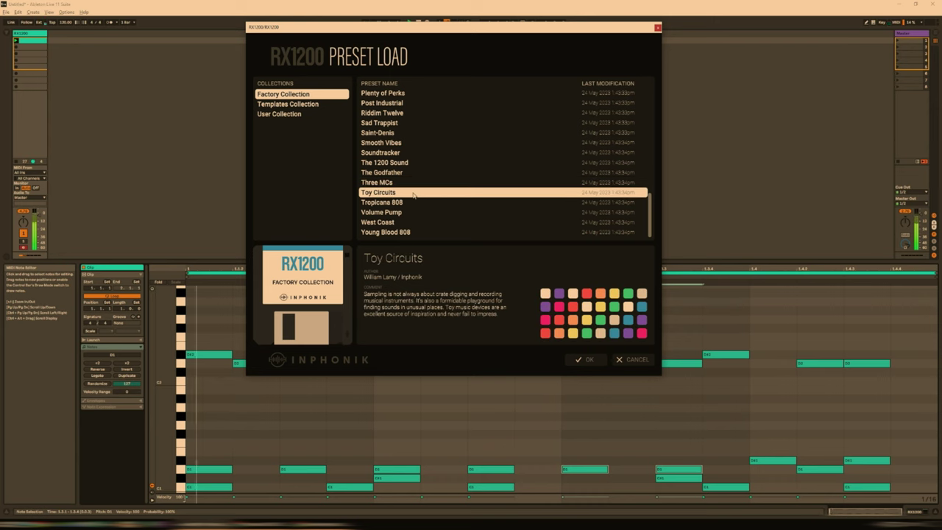
{"action": "left_click", "coordinate": [386, 203]}
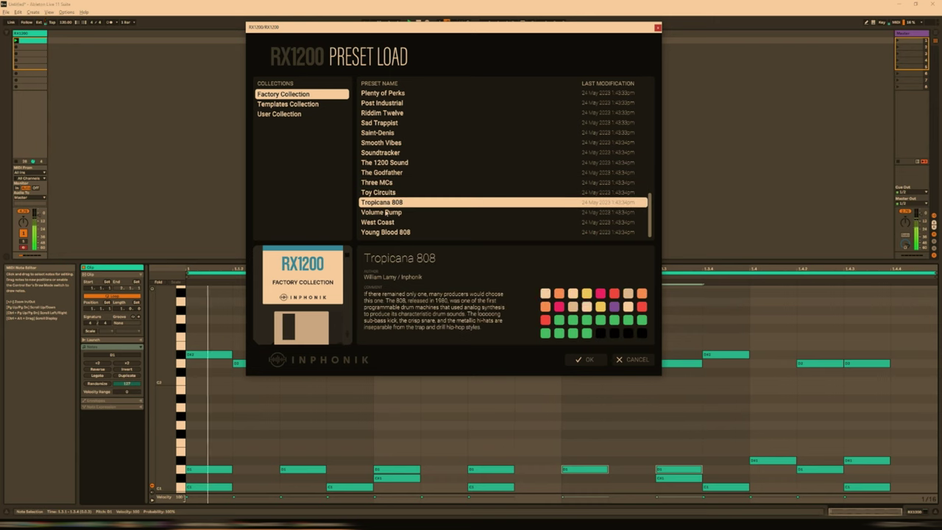
{"action": "left_click", "coordinate": [384, 213]}
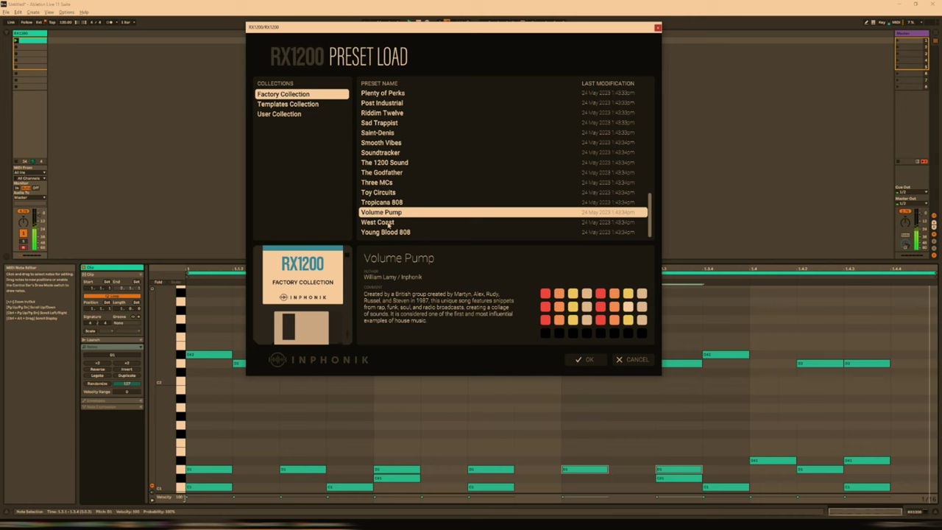
{"action": "left_click", "coordinate": [389, 225]}
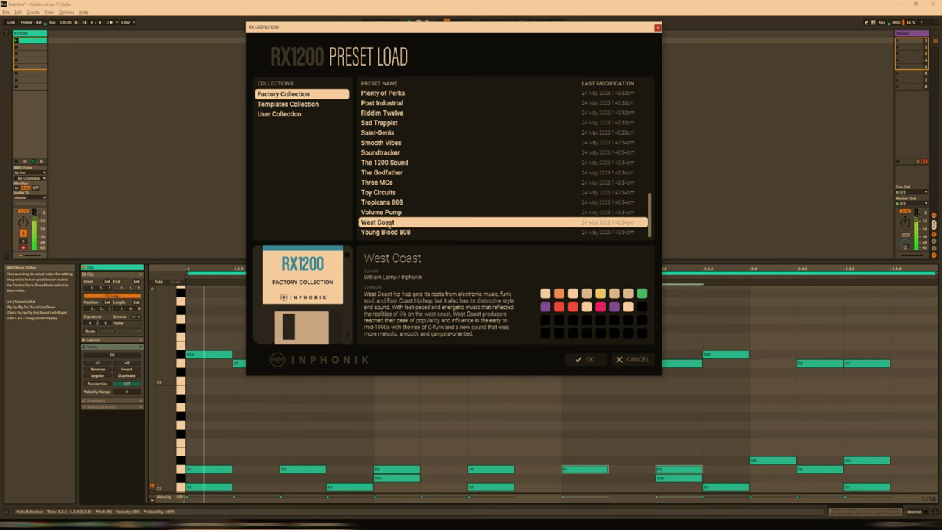
{"action": "left_click", "coordinate": [390, 232]}
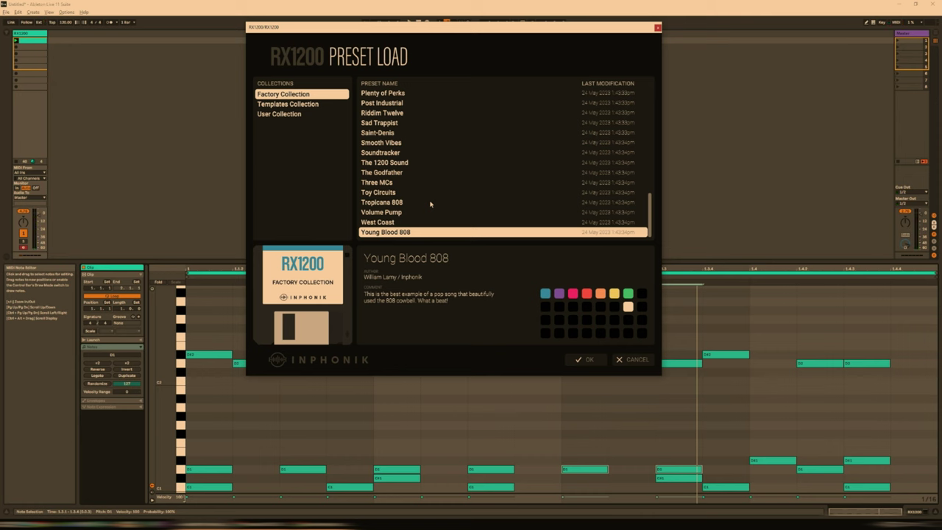
Step: Find the King of Rap preset in the Factory Collection and load it into the sampler
{"action": "scroll", "coordinate": [434, 187], "scroll_direction": "up", "scroll_amount": 3}
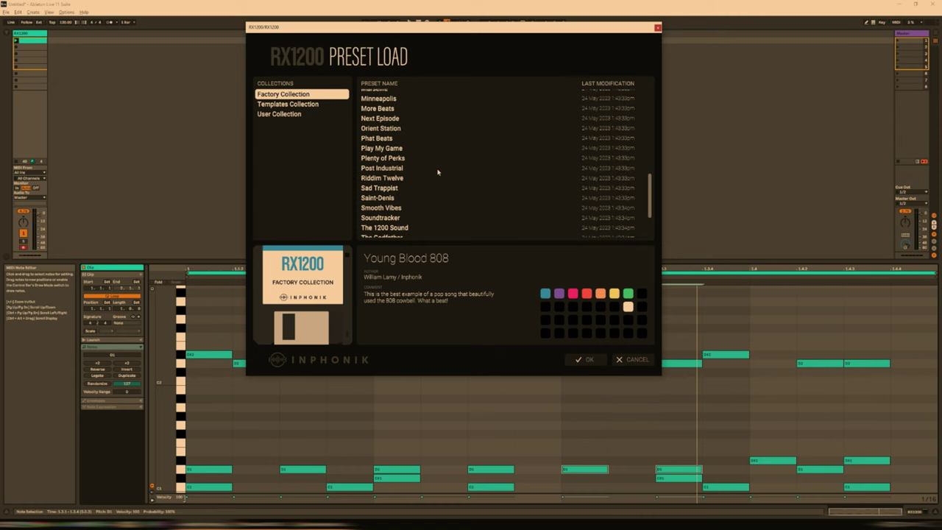
{"action": "scroll", "coordinate": [420, 174], "scroll_direction": "down", "scroll_amount": 3}
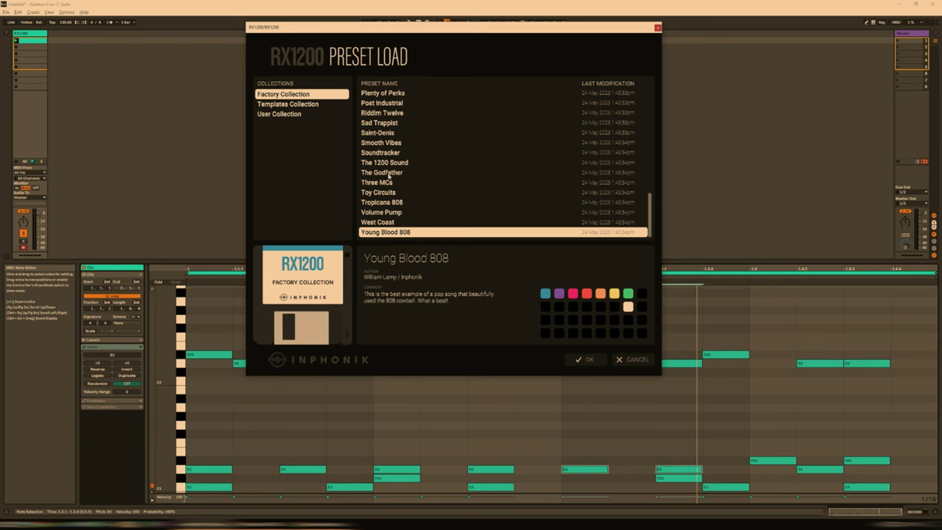
{"action": "scroll", "coordinate": [391, 171], "scroll_direction": "up", "scroll_amount": 3}
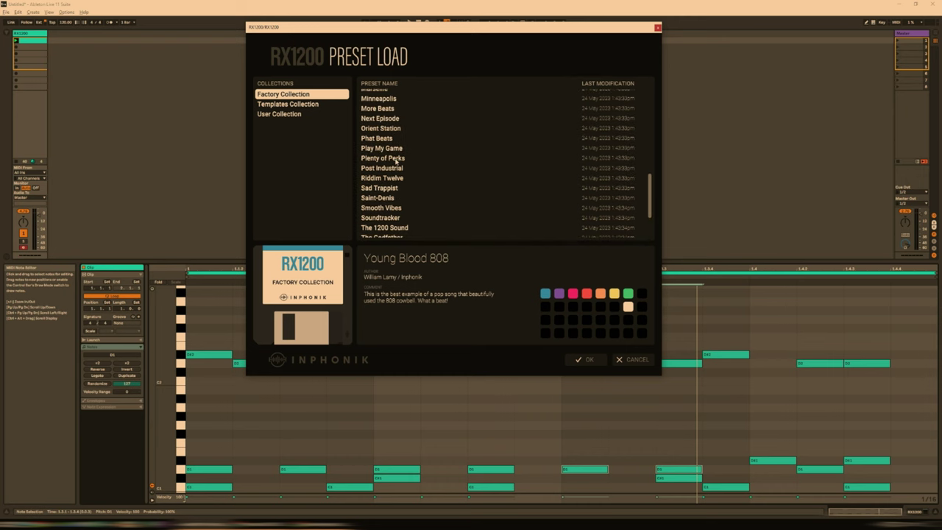
{"action": "scroll", "coordinate": [401, 187], "scroll_direction": "down", "scroll_amount": 3}
{"action": "scroll", "coordinate": [401, 187], "scroll_direction": "up", "scroll_amount": 6}
{"action": "left_click", "coordinate": [406, 143]}
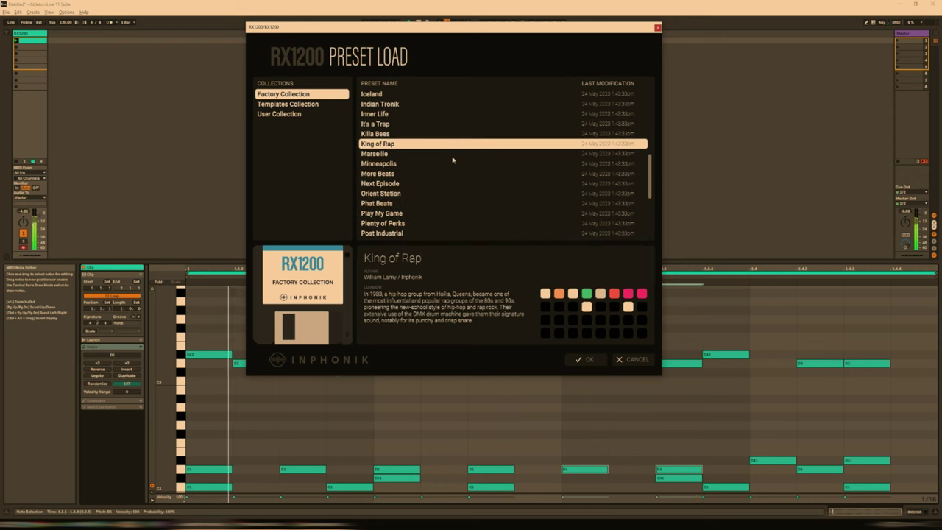
{"action": "left_click", "coordinate": [586, 359]}
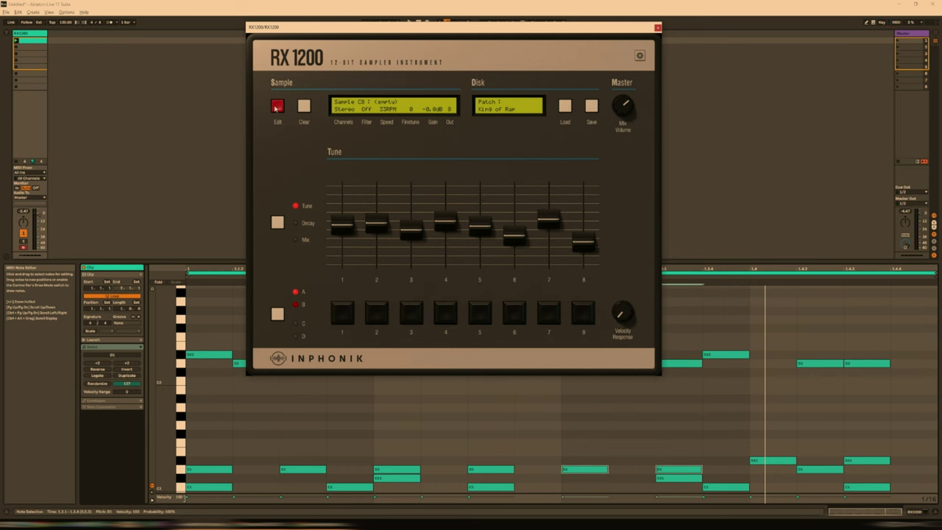
Step: Open the sample editor and assign kick_808.wav from the Factory Collection's Kicks folder to pad 1
{"action": "left_click", "coordinate": [278, 107]}
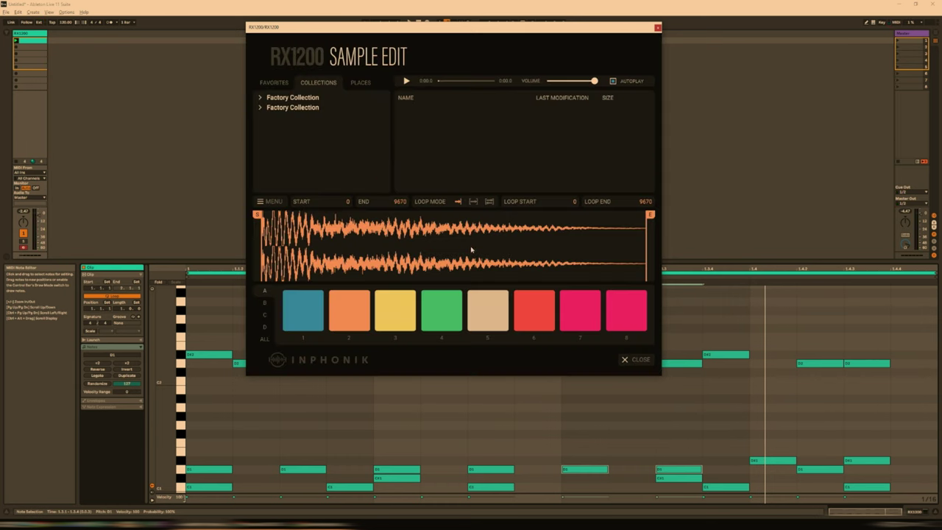
{"action": "left_click", "coordinate": [268, 98]}
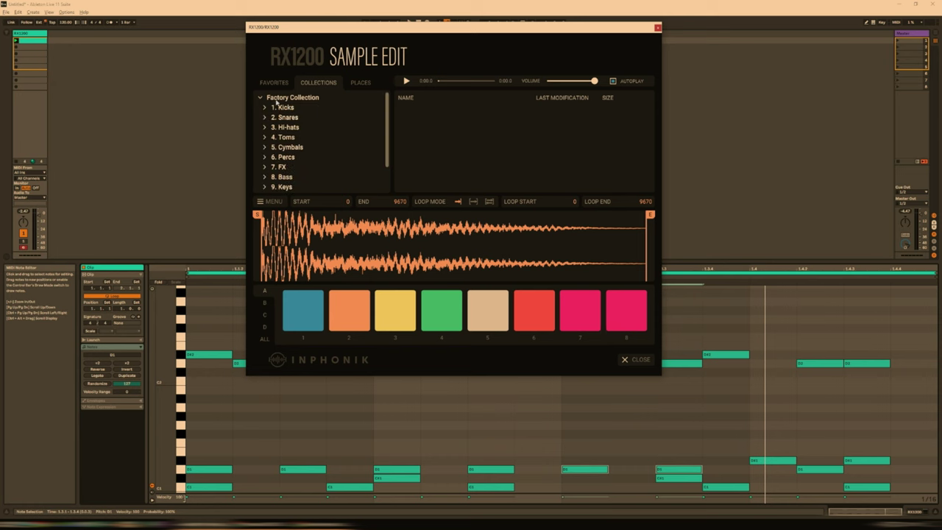
{"action": "left_click", "coordinate": [290, 108]}
{"action": "left_click_drag", "start_coordinate": [423, 111], "coordinate": [306, 318]}
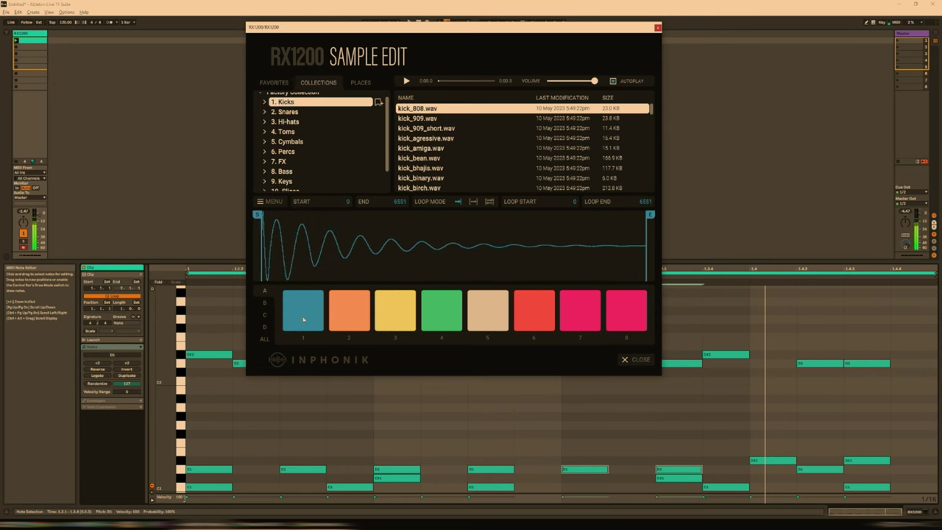
Step: Trim the kick sample's end point to 6187, try the loop modes and set looping back to off
{"action": "left_click_drag", "start_coordinate": [649, 215], "coordinate": [453, 221]}
{"action": "mouse_move", "coordinate": [381, 232]}
{"action": "left_mouse_down"}
{"action": "mouse_move", "coordinate": [394, 222]}
{"action": "mouse_move", "coordinate": [626, 233]}
{"action": "left_mouse_up"}
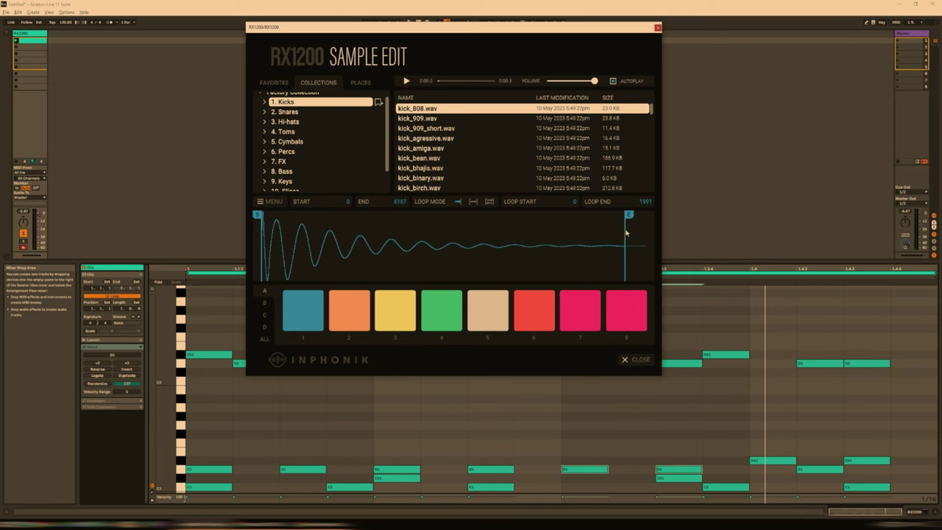
{"action": "left_click", "coordinate": [474, 204]}
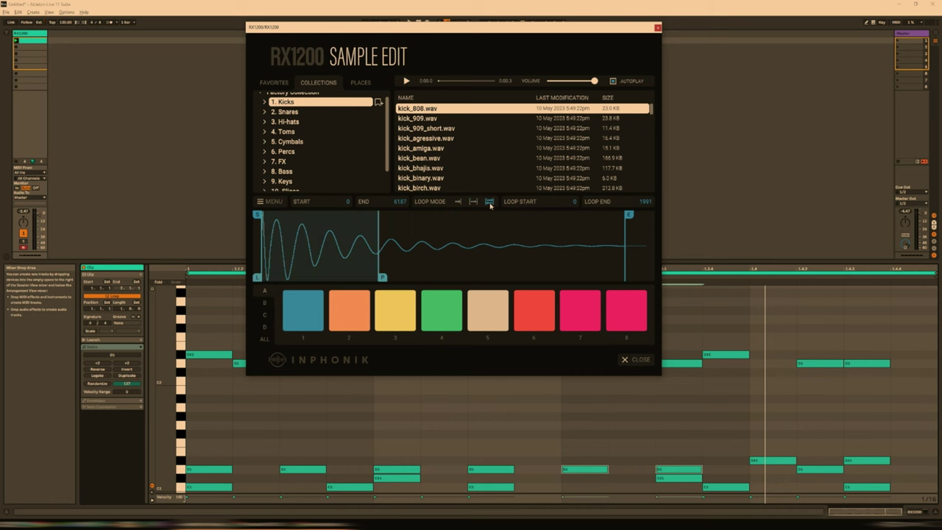
{"action": "left_click", "coordinate": [458, 202]}
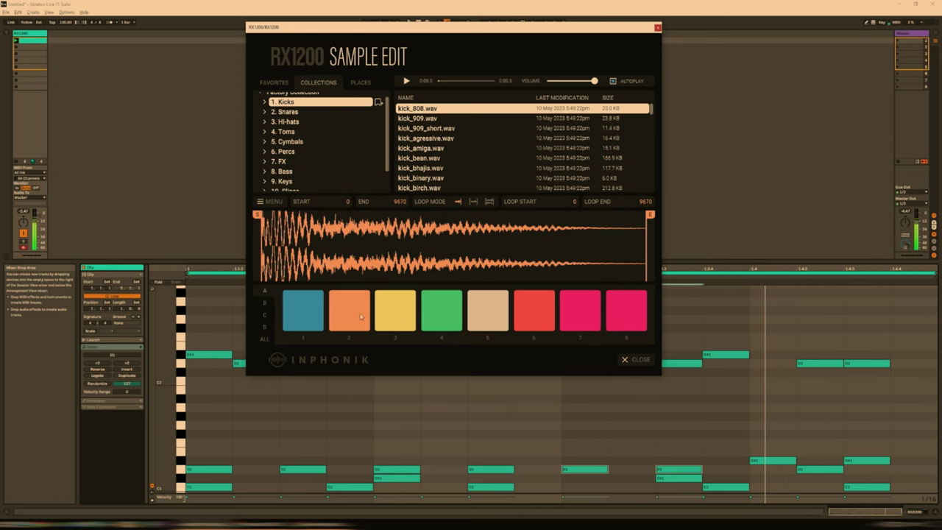
Step: Close the sample editor and look through the channels, filter and playback speed options for the sample
{"action": "left_click", "coordinate": [305, 317]}
{"action": "key", "text": "Escape"}
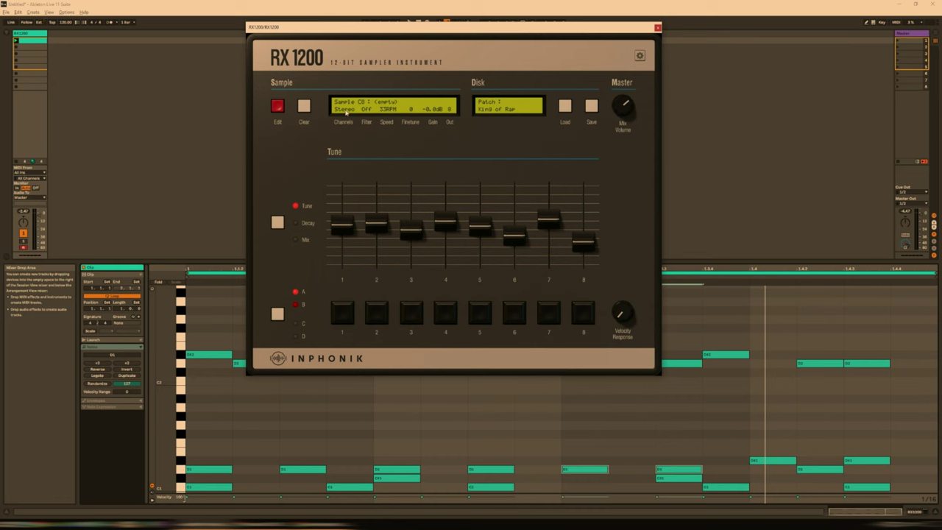
{"action": "left_click", "coordinate": [346, 110]}
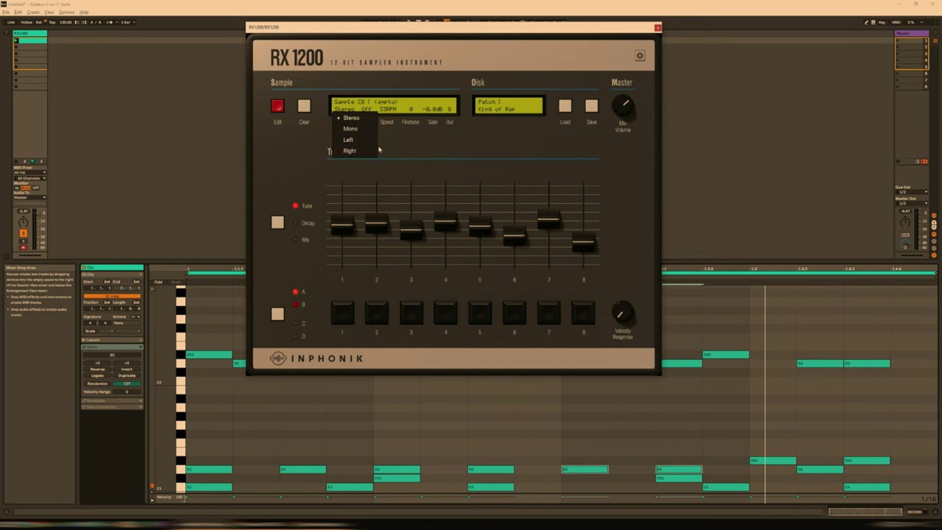
{"action": "left_click", "coordinate": [385, 151]}
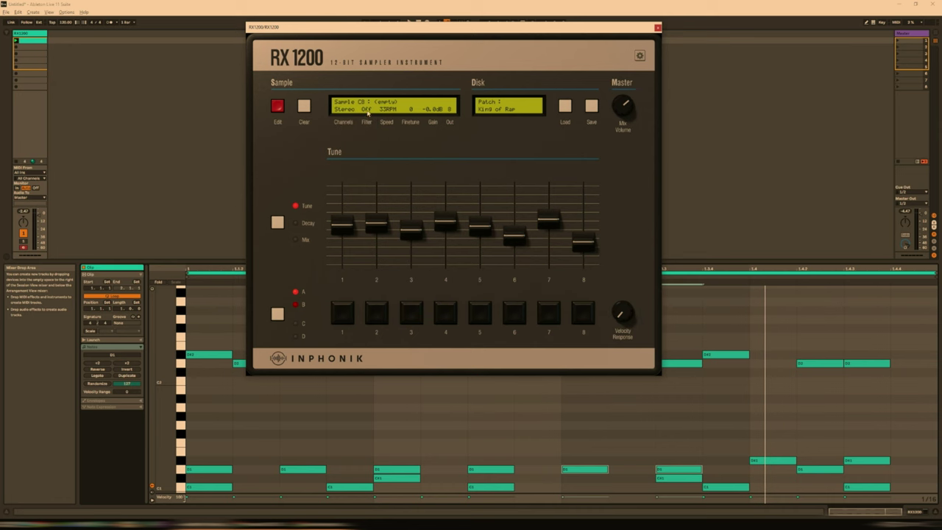
{"action": "left_click", "coordinate": [367, 110]}
{"action": "left_click", "coordinate": [392, 110]}
{"action": "left_click", "coordinate": [392, 110]}
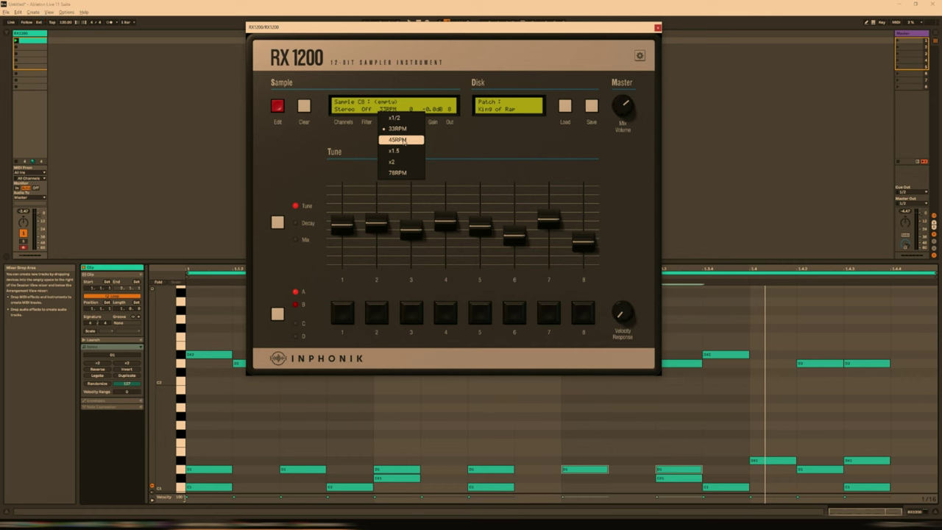
{"action": "left_click", "coordinate": [430, 147]}
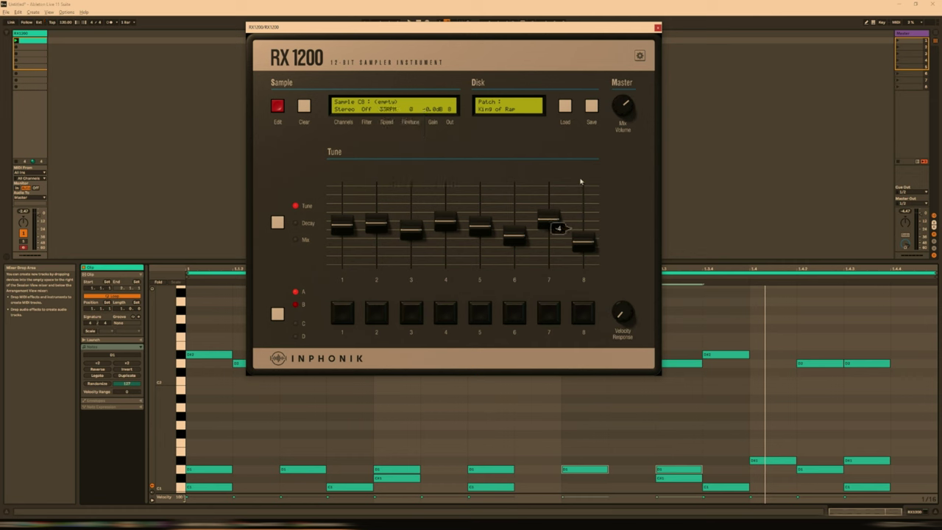
Step: Reposition the RX1200 sampler window and close it
{"action": "mouse_move", "coordinate": [553, 182]}
{"action": "left_click_drag", "start_coordinate": [619, 27], "coordinate": [624, 60]}
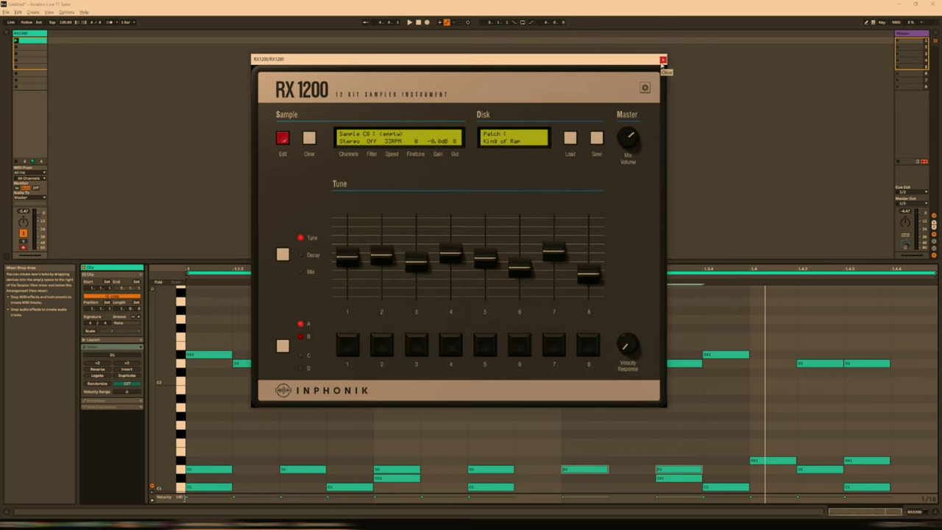
{"action": "left_click", "coordinate": [662, 61]}
Step: Duplicate the RX1200 track and rename the copy RX950
{"action": "right_click", "coordinate": [34, 35]}
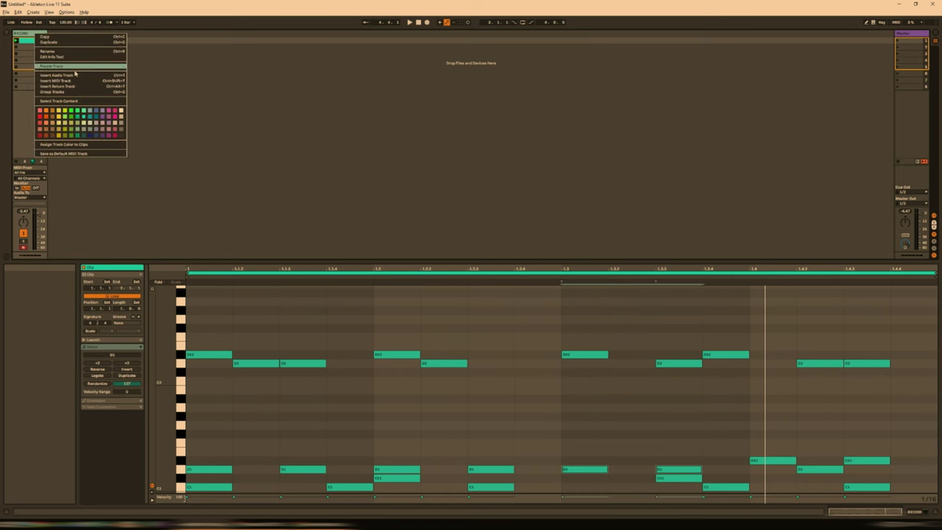
{"action": "left_click", "coordinate": [71, 46]}
{"action": "right_click", "coordinate": [62, 34]}
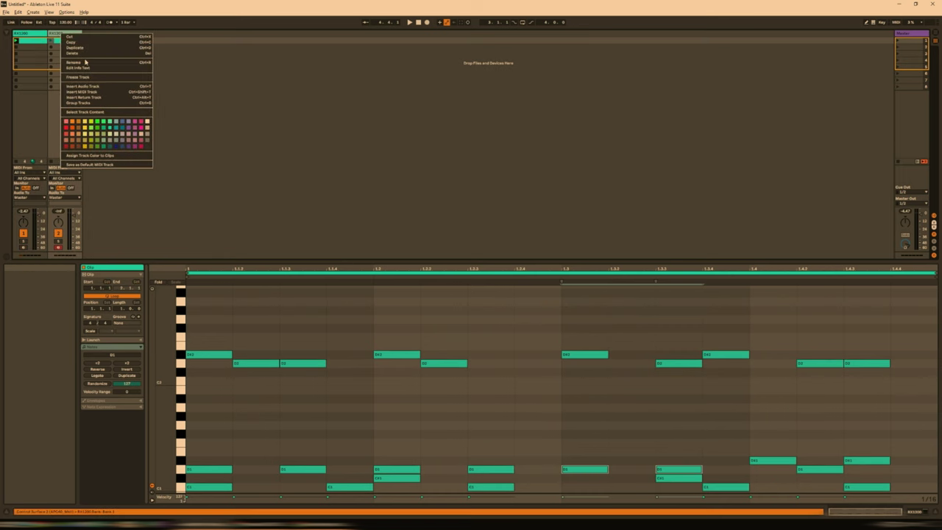
{"action": "left_click", "coordinate": [87, 63]}
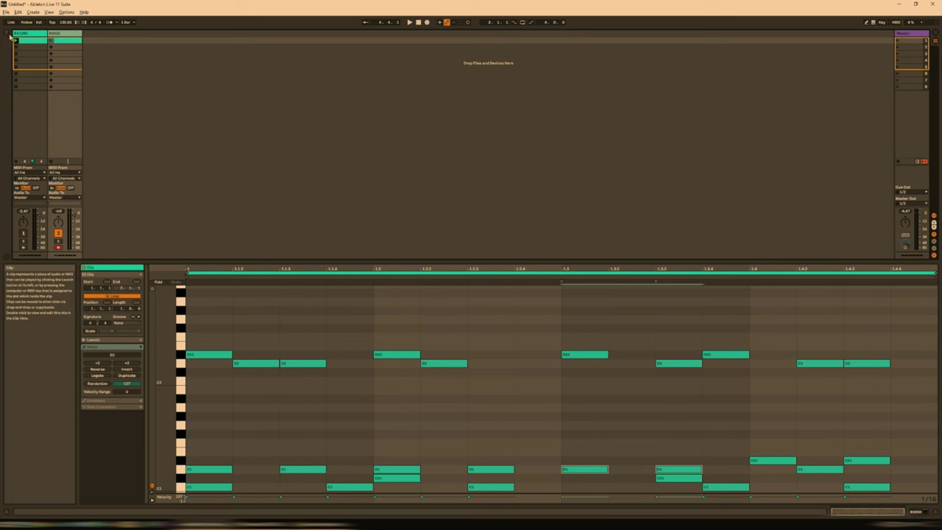
Step: Replace the sampler on the RX950 track with the 808 Core Kit drum rack from the browser
{"action": "key", "text": "ctrl+alt+b"}
{"action": "key", "text": "shift+Tab"}
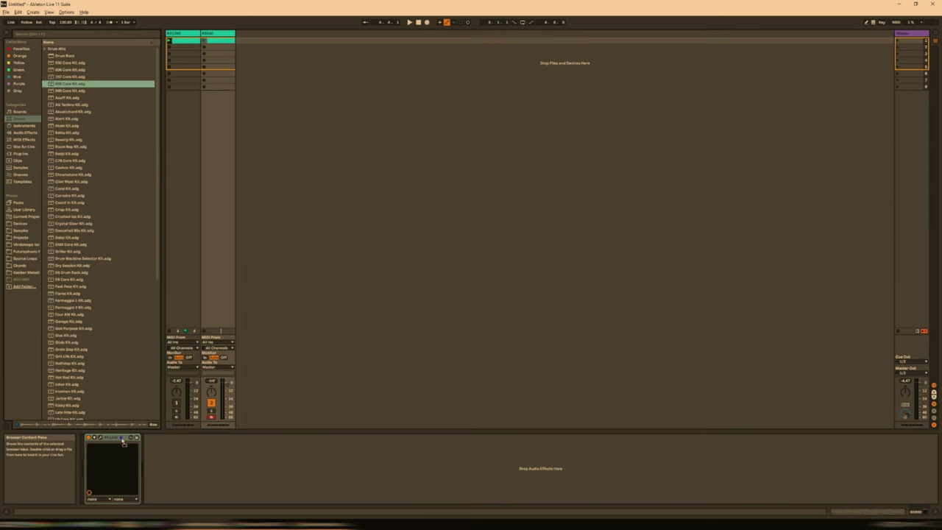
{"action": "key", "text": "Return"}
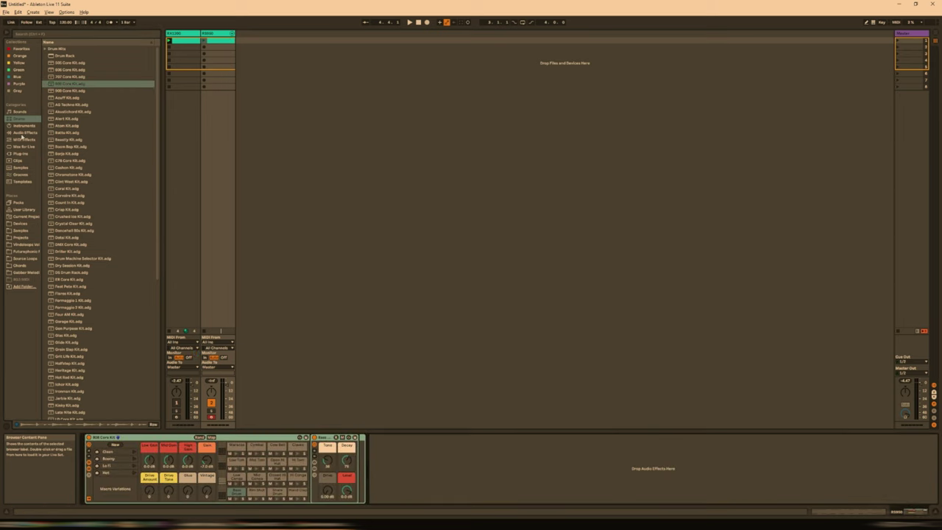
Step: Add Inphonik's RX950 VST3 plug-in after the drum rack on the RX950 track
{"action": "left_click", "coordinate": [22, 153]}
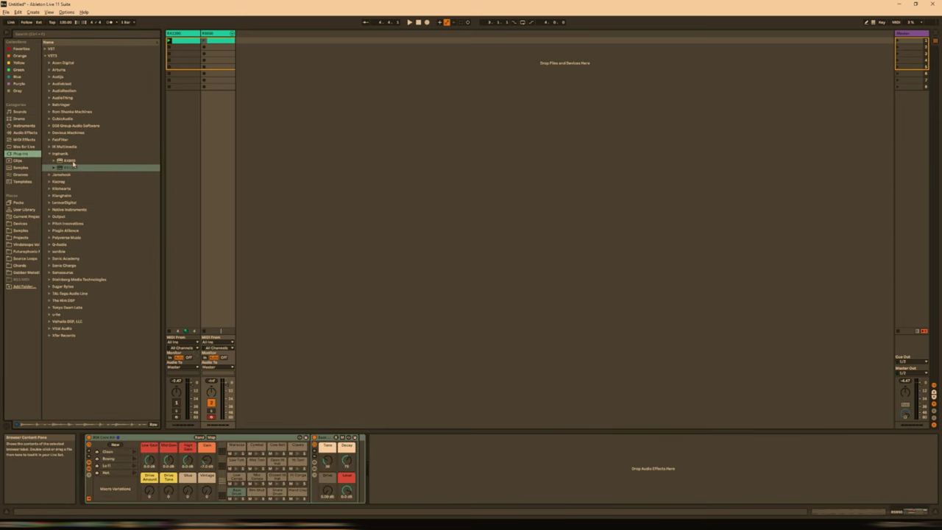
{"action": "left_click", "coordinate": [73, 161]}
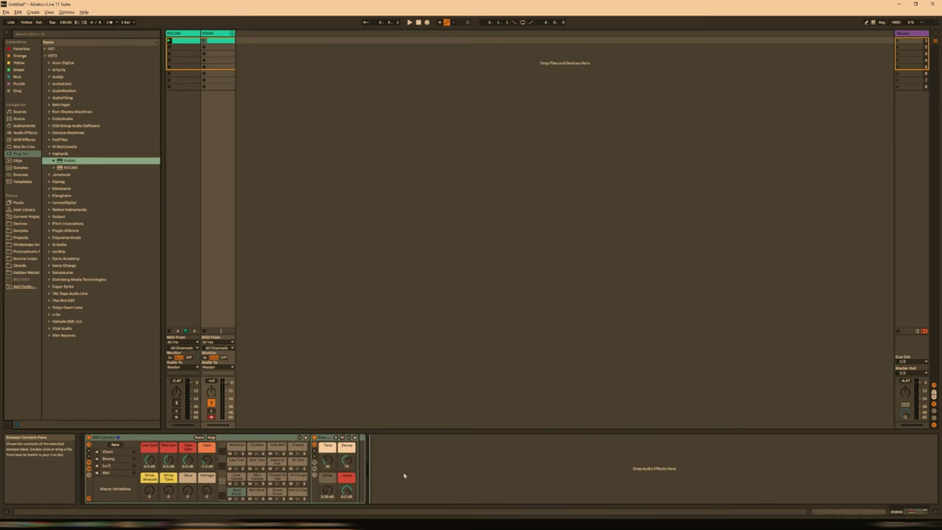
{"action": "key", "text": "Return"}
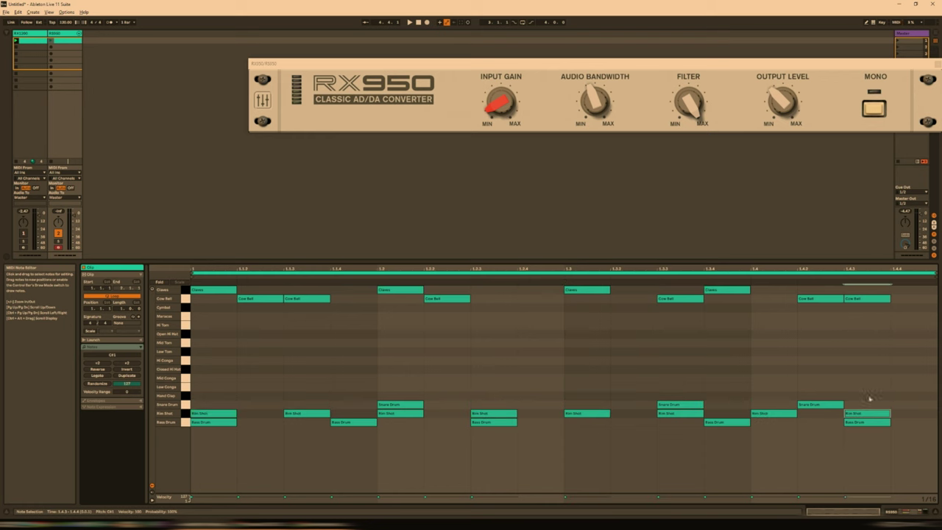
Step: Remove the Rim Shot notes from the duplicated clip and move the Cow Bell notes to Closed Hi Hat
{"action": "key", "text": "ctrl+z"}
{"action": "key", "text": "ctrl+z"}
{"action": "key", "text": "ctrl+z"}
{"action": "key", "text": "ctrl+z"}
{"action": "key", "text": "ctrl+z"}
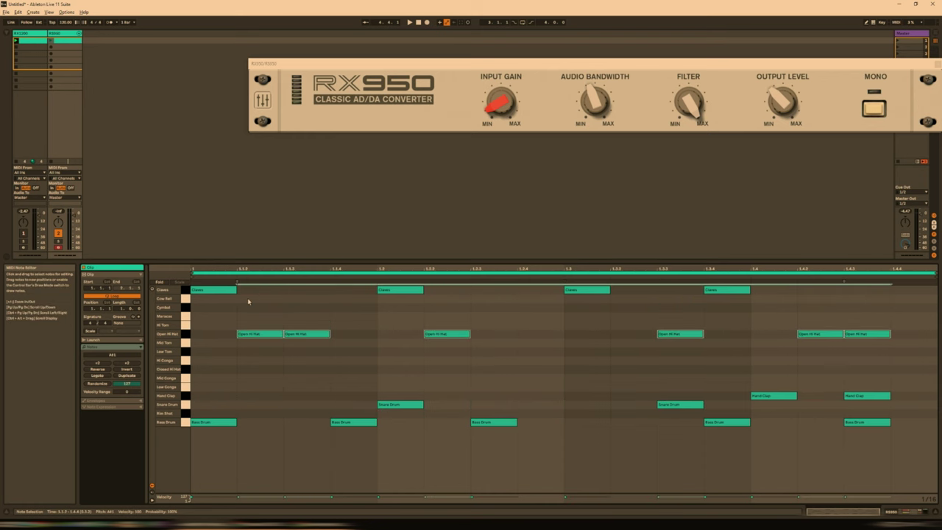
{"action": "key", "text": "ctrl+z"}
{"action": "key", "text": "ctrl+z"}
{"action": "key", "text": "ctrl+z"}
{"action": "key", "text": "ctrl+z"}
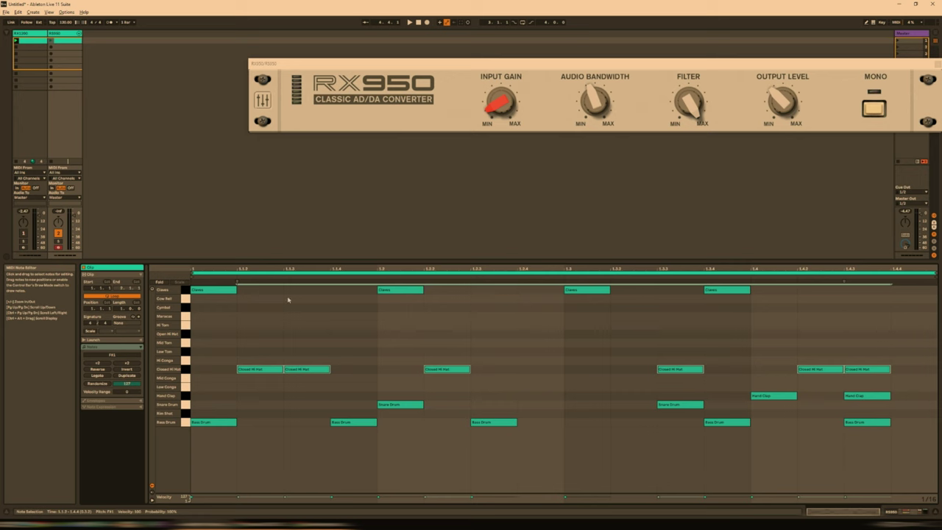
Step: Move the Claves notes to Open Hi Hat, delete the Hand Clap notes and return to the device view
{"action": "key", "text": "ctrl+z"}
{"action": "key", "text": "ctrl+z"}
{"action": "key", "text": "ctrl+z"}
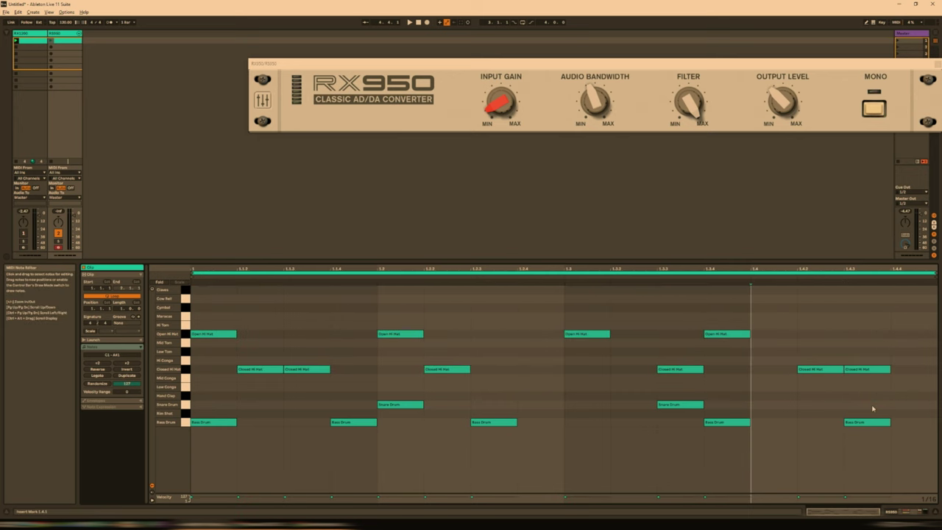
{"action": "key", "text": "shift+Tab"}
Step: Move the RX950 window to the middle of the session, play the pattern and raise the input gain
{"action": "mouse_move", "coordinate": [418, 132]}
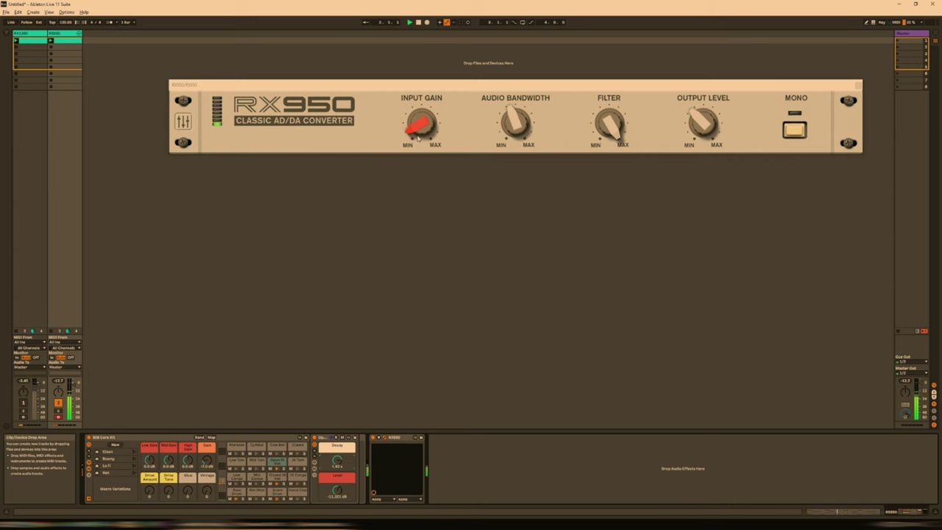
{"action": "left_click", "coordinate": [488, 87]}
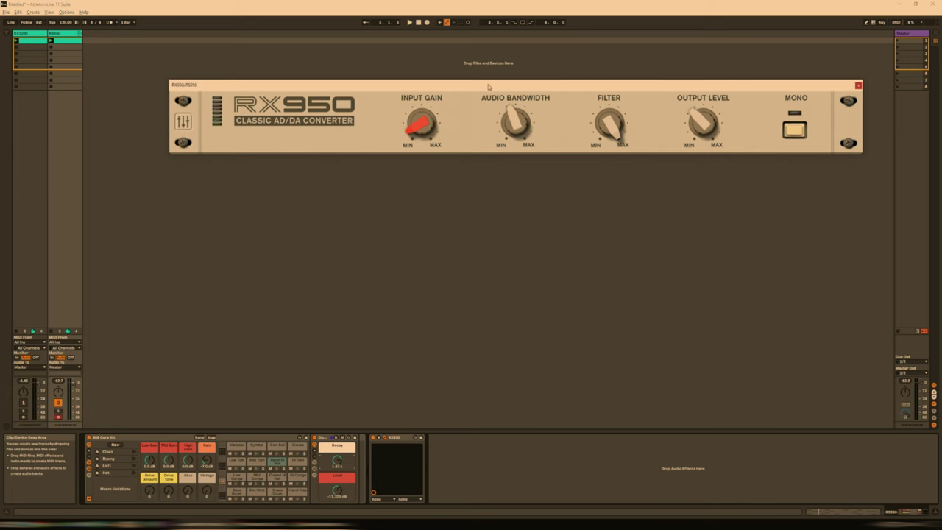
{"action": "left_click_drag", "start_coordinate": [489, 87], "coordinate": [449, 185]}
{"action": "mouse_move", "coordinate": [461, 228]}
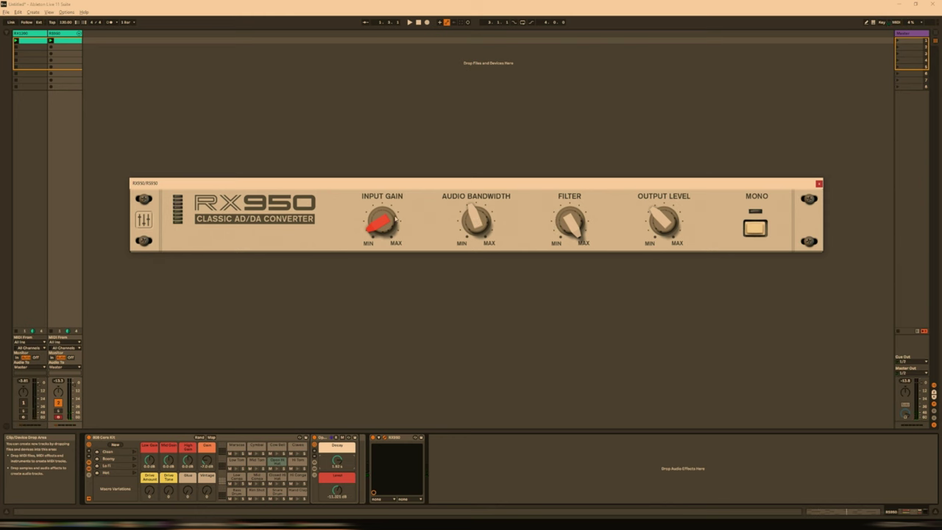
{"action": "key", "text": "space"}
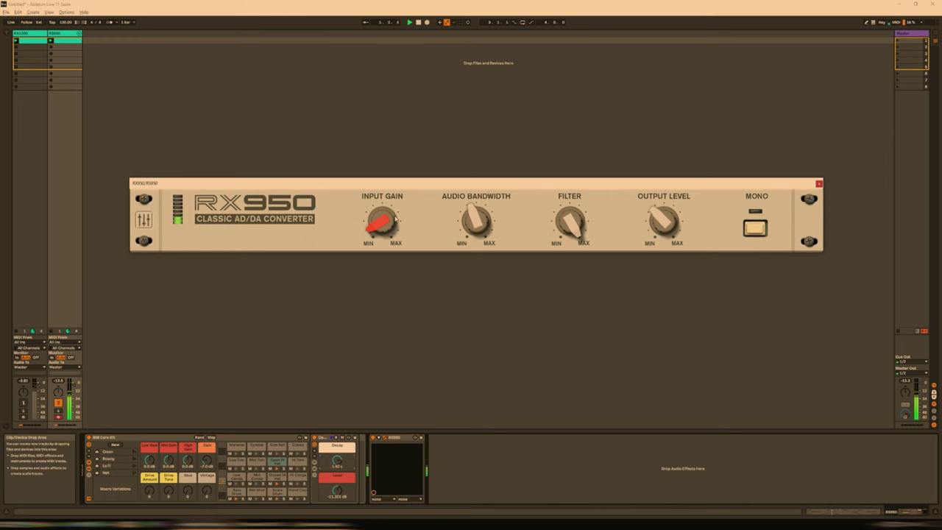
{"action": "mouse_move", "coordinate": [395, 222]}
{"action": "left_click_drag", "start_coordinate": [389, 227], "coordinate": [393, 153]}
Step: Set the input gain to 13.5 dB and sweep the audio bandwidth down and back up during playback
{"action": "mouse_move", "coordinate": [570, 220]}
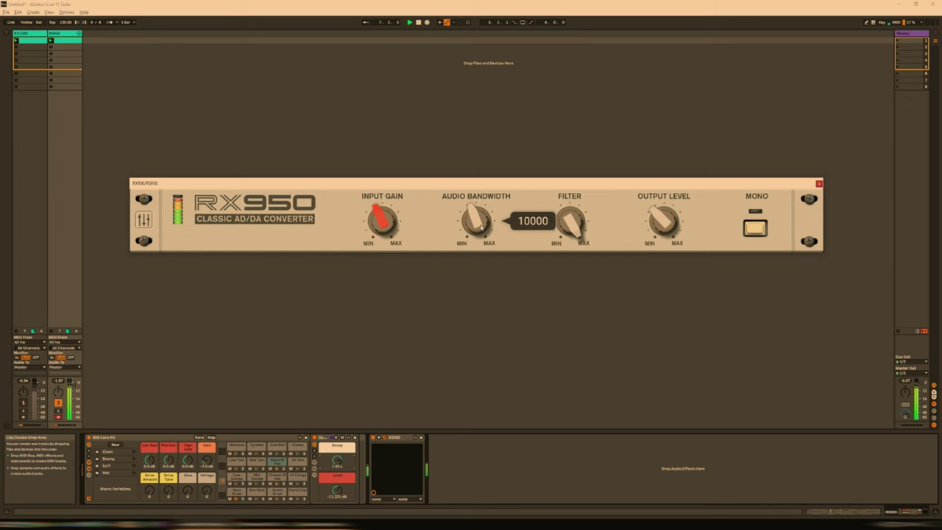
{"action": "left_click_drag", "start_coordinate": [480, 229], "coordinate": [486, 284]}
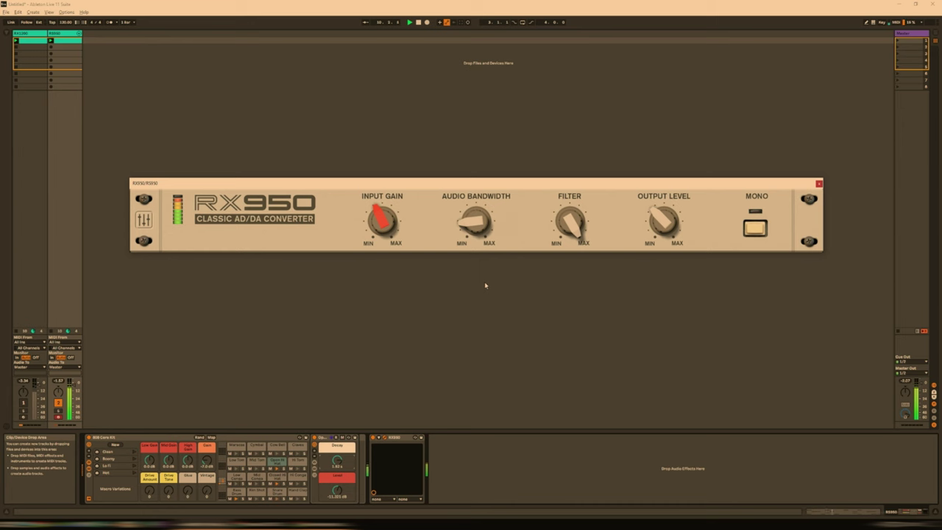
{"action": "left_click_drag", "start_coordinate": [380, 219], "coordinate": [381, 212]}
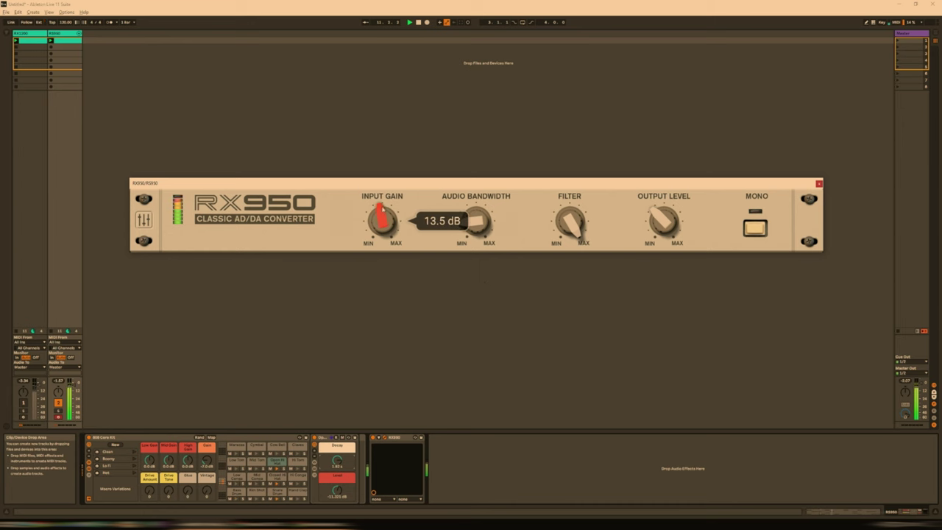
{"action": "left_click_drag", "start_coordinate": [470, 228], "coordinate": [479, 21]}
{"action": "left_click_drag", "start_coordinate": [477, 226], "coordinate": [469, 191]}
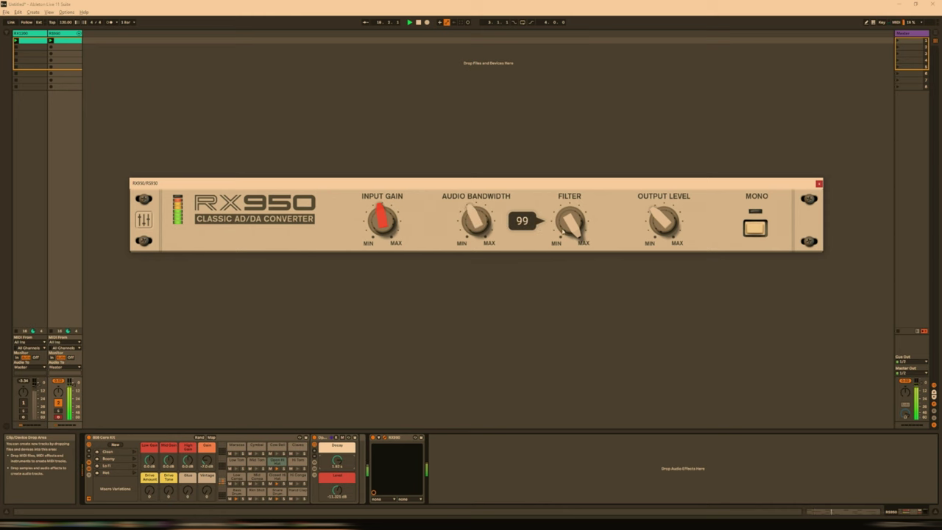
Step: Sweep the filter down and back up to 76, and raise the output level to about 1.1 dB
{"action": "left_click_drag", "start_coordinate": [573, 226], "coordinate": [576, 354]}
{"action": "mouse_move", "coordinate": [672, 236]}
{"action": "left_click_drag", "start_coordinate": [665, 226], "coordinate": [665, 206]}
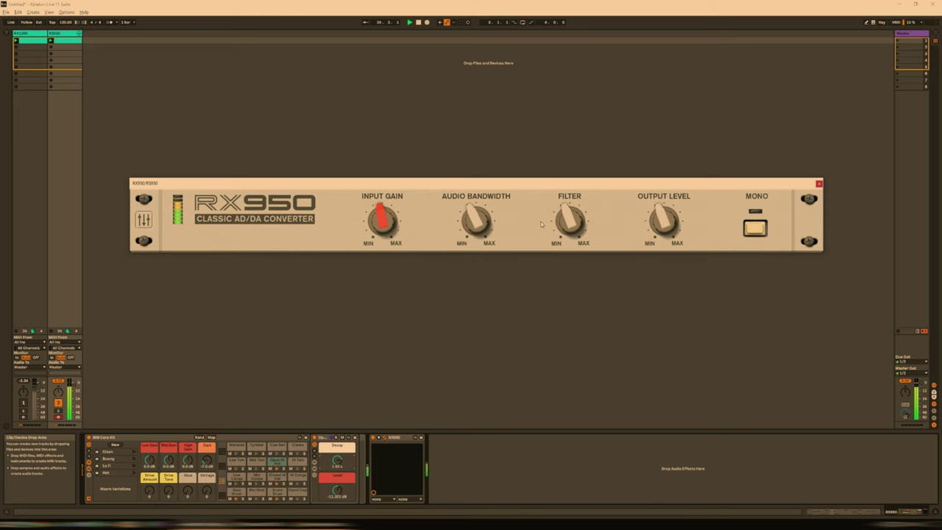
{"action": "left_click_drag", "start_coordinate": [571, 218], "coordinate": [575, 151]}
{"action": "left_click", "coordinate": [658, 220]}
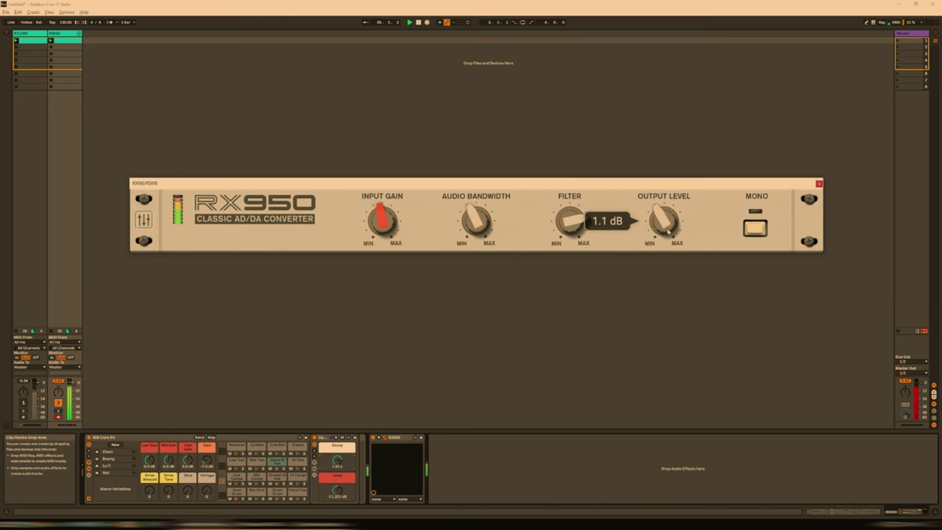
{"action": "left_click_drag", "start_coordinate": [660, 233], "coordinate": [659, 233]}
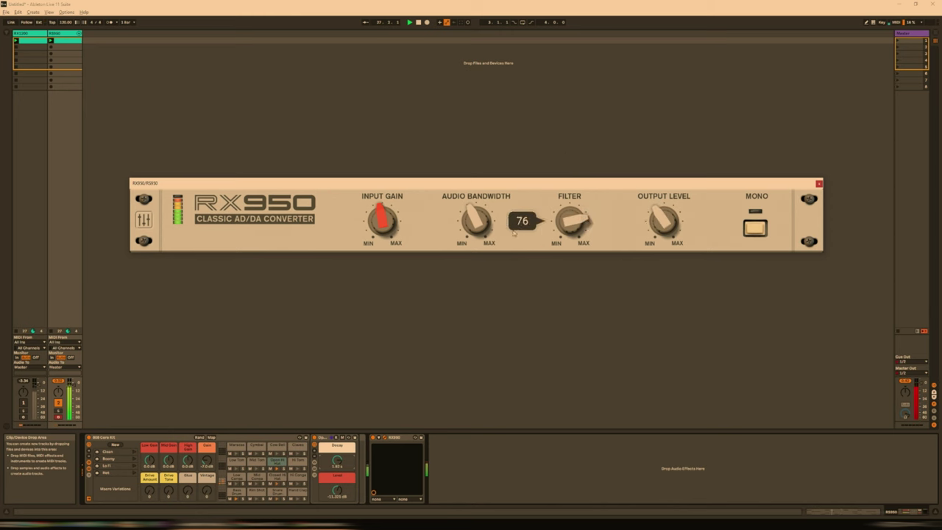
Step: Lower the audio bandwidth and raise the input gain to 16.9 dB
{"action": "left_click_drag", "start_coordinate": [478, 225], "coordinate": [485, 252]}
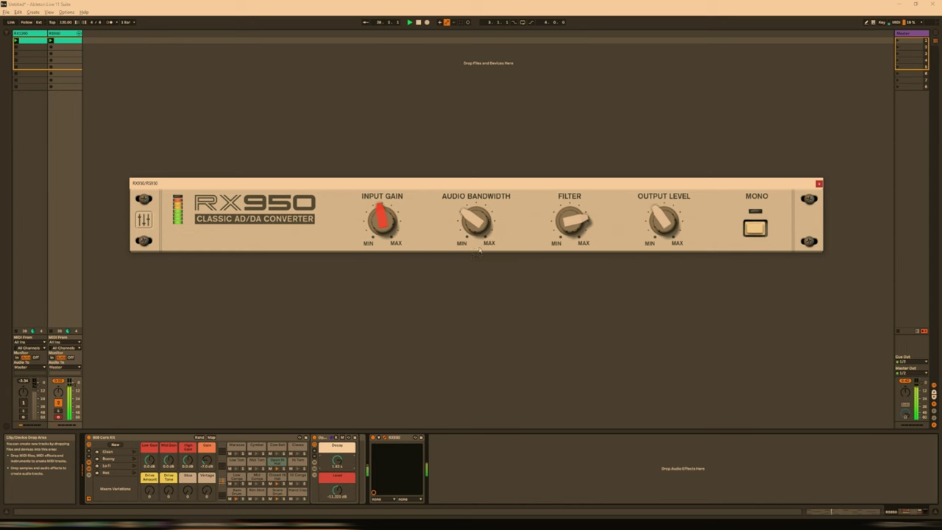
{"action": "left_click_drag", "start_coordinate": [382, 221], "coordinate": [384, 174]}
{"action": "left_click", "coordinate": [662, 228]}
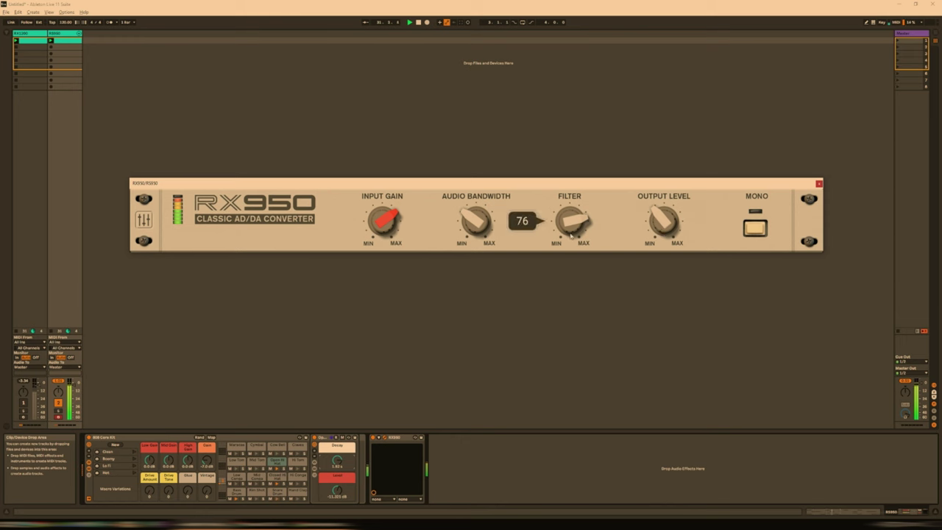
Step: Open the filter fully, sweep the audio bandwidth down and back up, and lower the output level
{"action": "mouse_move", "coordinate": [475, 224]}
{"action": "left_click_drag", "start_coordinate": [475, 226], "coordinate": [476, 259]}
{"action": "left_click_drag", "start_coordinate": [572, 234], "coordinate": [564, 166]}
{"action": "left_click_drag", "start_coordinate": [477, 221], "coordinate": [483, 175]}
{"action": "left_click_drag", "start_coordinate": [663, 221], "coordinate": [661, 232]}
{"action": "left_click", "coordinate": [664, 233]}
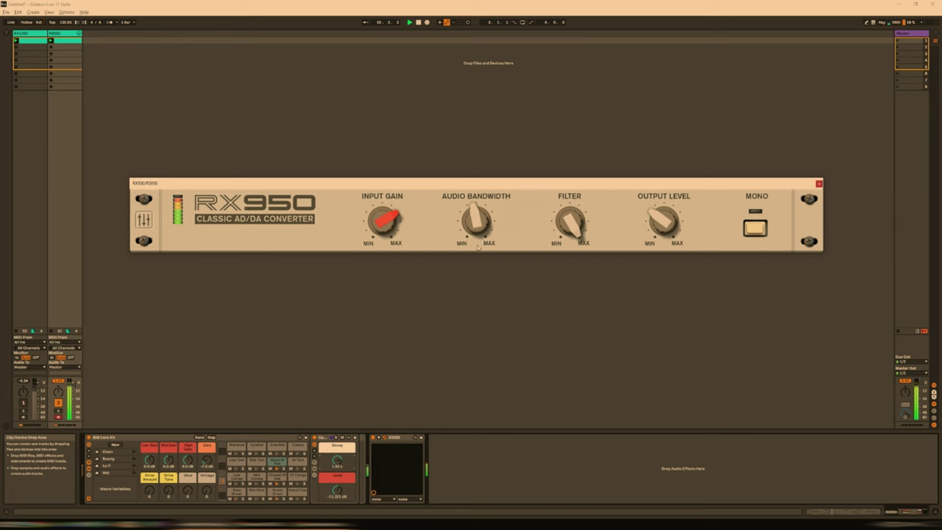
Step: Listen to the drum pattern through the adjusted RX950 and stop playback
{"action": "mouse_move", "coordinate": [478, 219]}
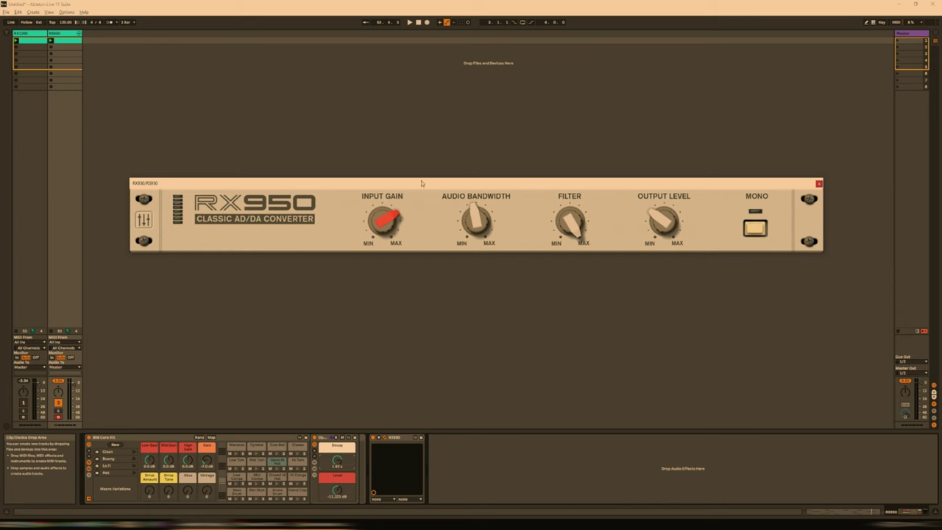
{"action": "mouse_move", "coordinate": [388, 229]}
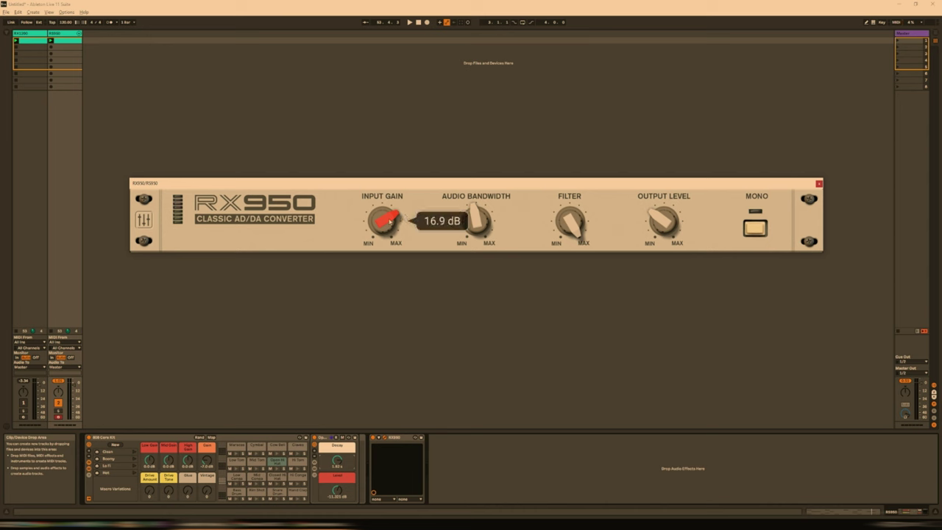
{"action": "key", "text": "space"}
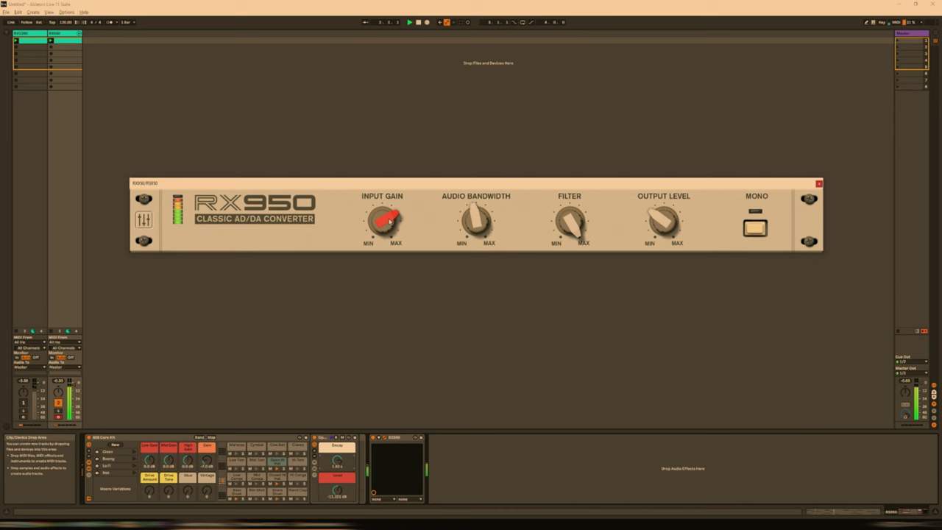
{"action": "key", "text": "space"}
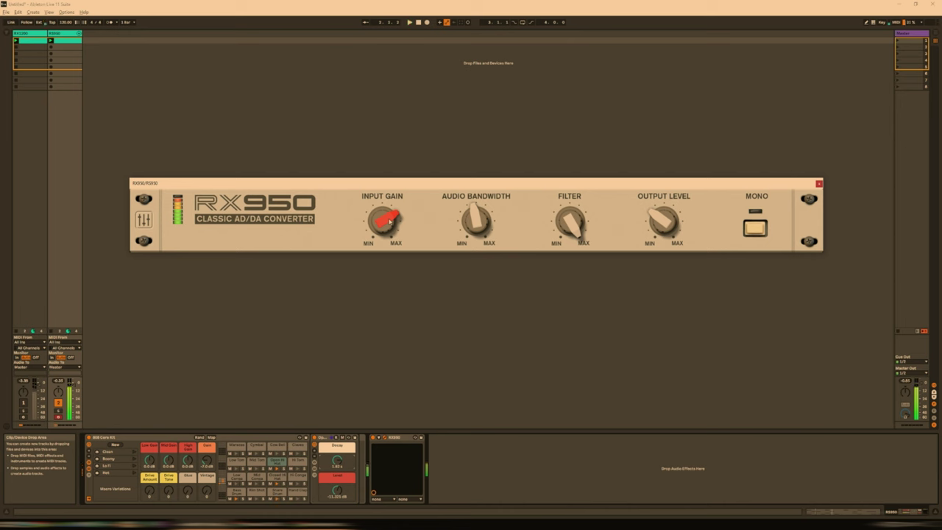